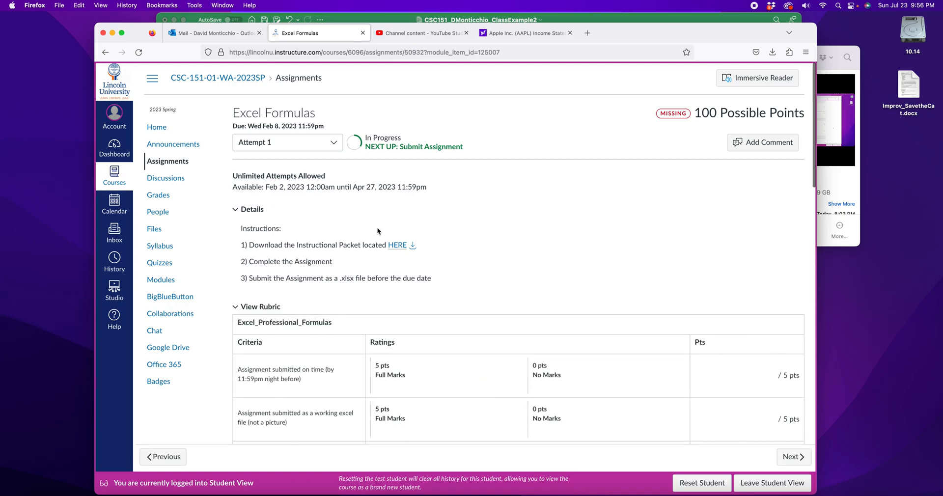
Review the rubric PDF's criteria and finished example page, then return to the Apple Finances workbook.
{"action": "left_click", "coordinate": [397, 245]}
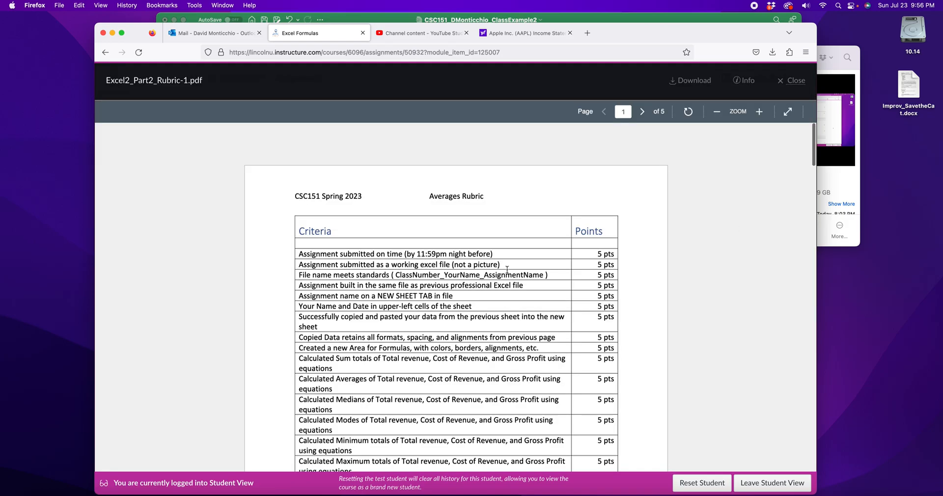
{"action": "scroll", "coordinate": [526, 256], "scroll_direction": "down", "scroll_amount": 4}
{"action": "scroll", "coordinate": [510, 261], "scroll_direction": "up", "scroll_amount": 4}
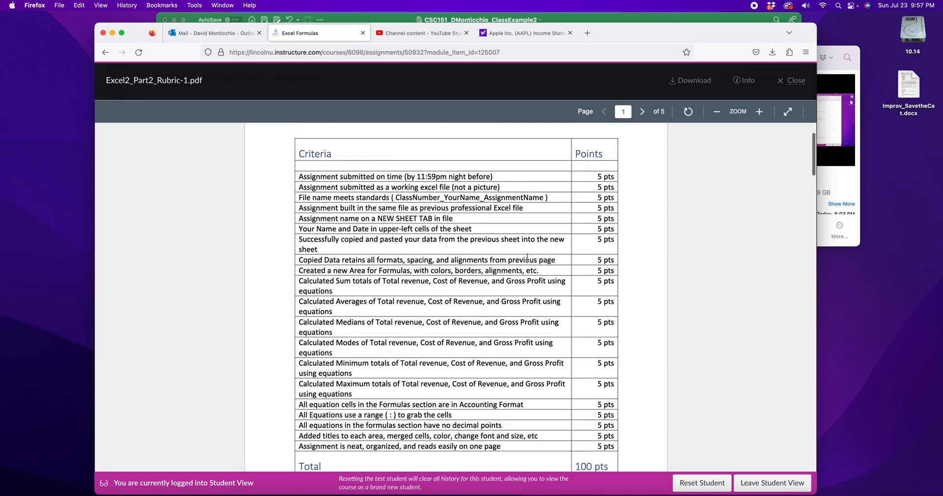
{"action": "scroll", "coordinate": [426, 229], "scroll_direction": "down", "scroll_amount": 10}
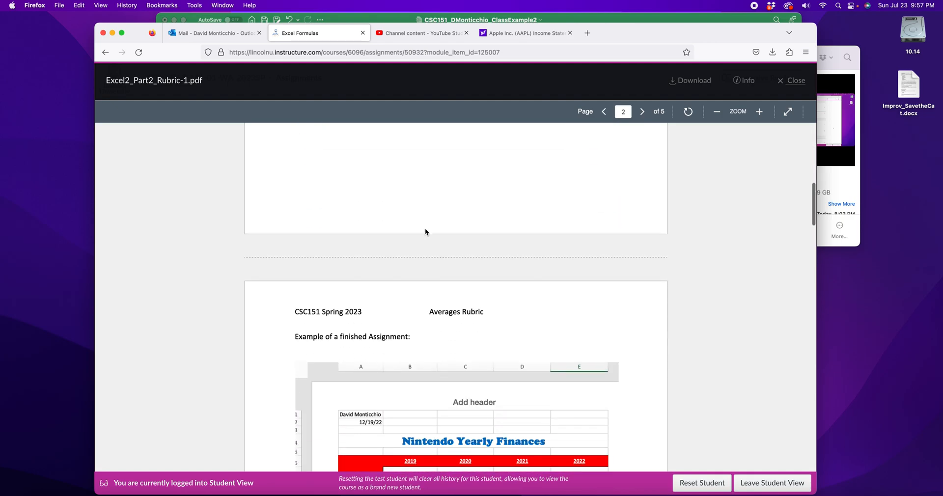
{"action": "scroll", "coordinate": [425, 232], "scroll_direction": "up", "scroll_amount": 5}
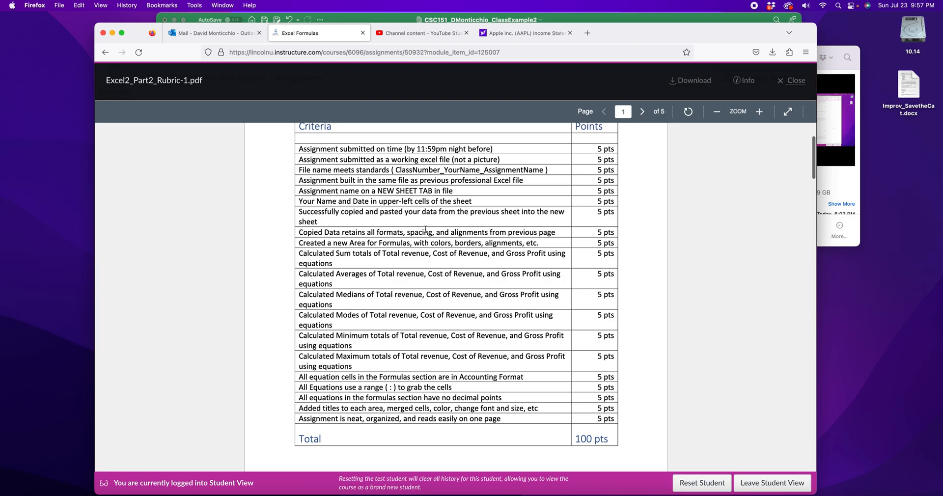
{"action": "scroll", "coordinate": [425, 229], "scroll_direction": "down", "scroll_amount": 8}
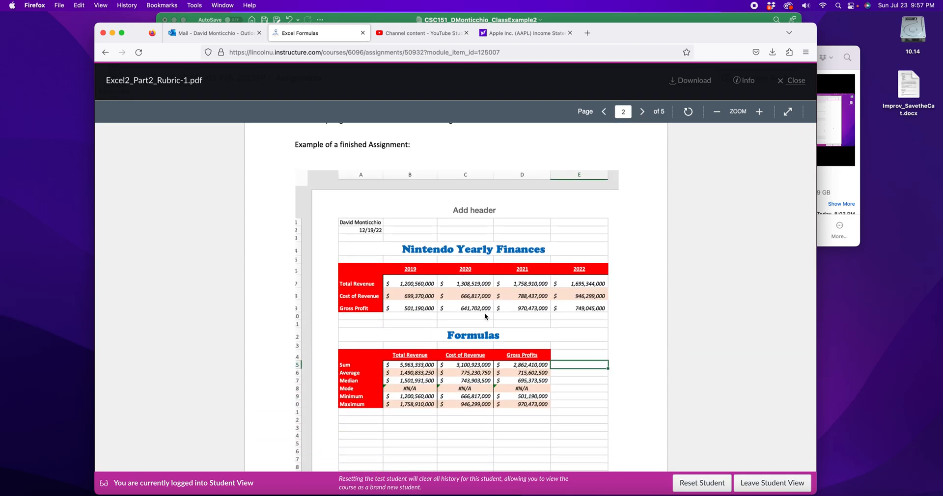
{"action": "scroll", "coordinate": [484, 314], "scroll_direction": "down", "scroll_amount": 2}
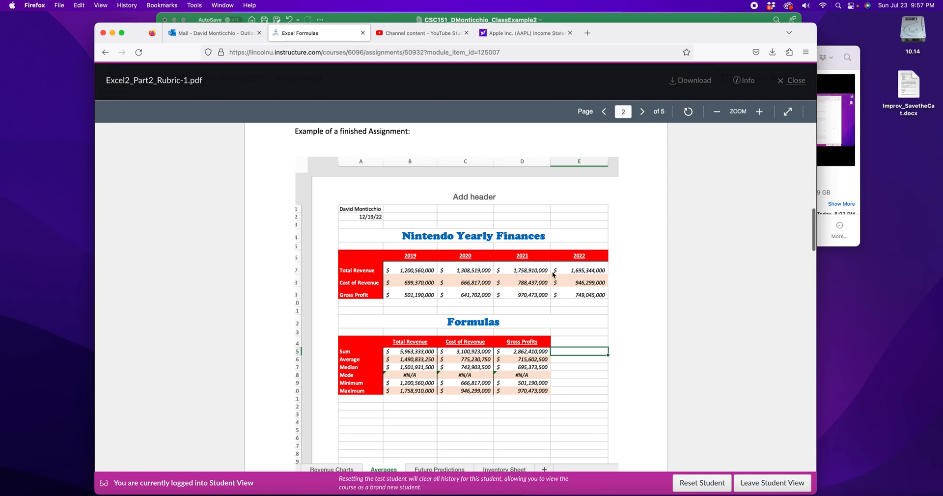
{"action": "scroll", "coordinate": [557, 274], "scroll_direction": "down", "scroll_amount": 3}
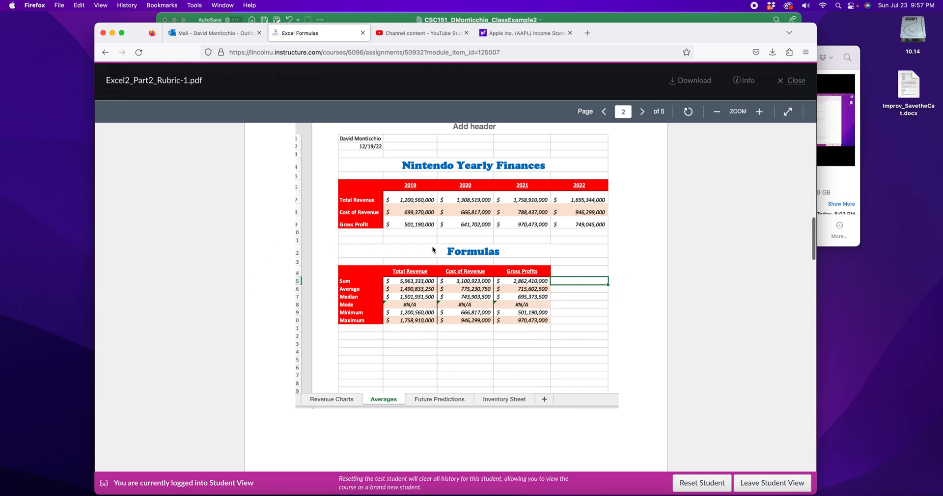
{"action": "left_click", "coordinate": [541, 19]}
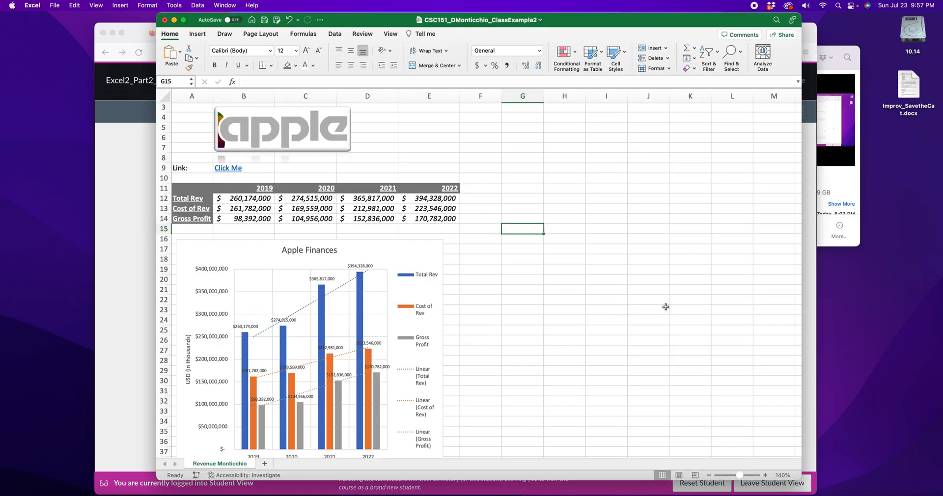
Add and rename a new sheet, entering the student's name in A1 and the date in A2.
{"action": "left_click", "coordinate": [265, 465]}
{"action": "double_click", "coordinate": [269, 463]}
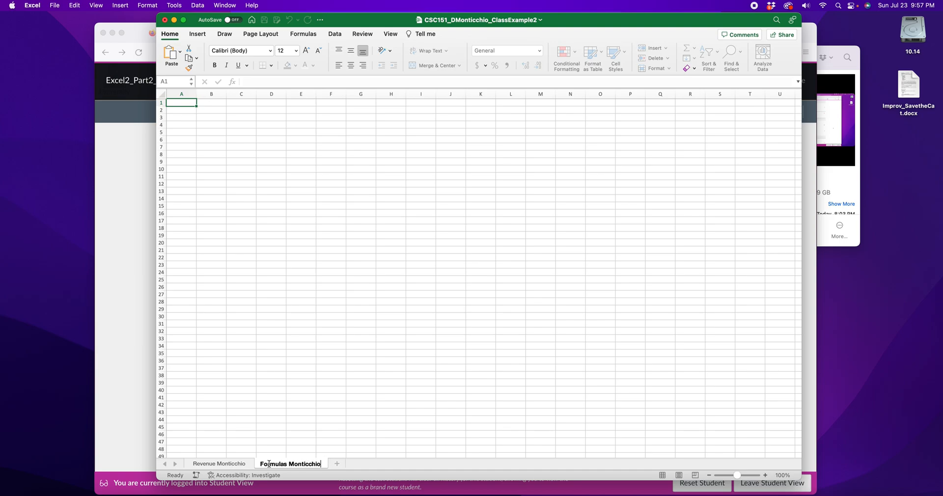
{"action": "left_click", "coordinate": [173, 102]}
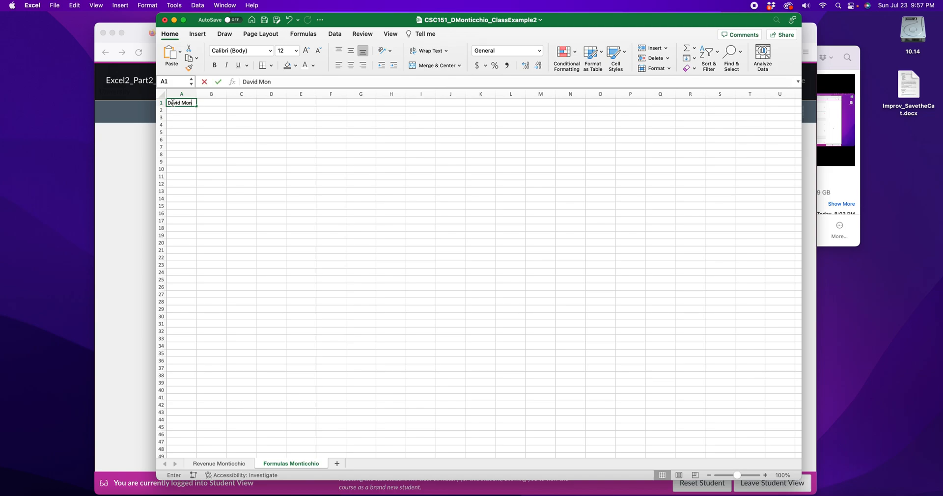
{"action": "key", "text": "Return"}
{"action": "type", "text": "7/23/23"}
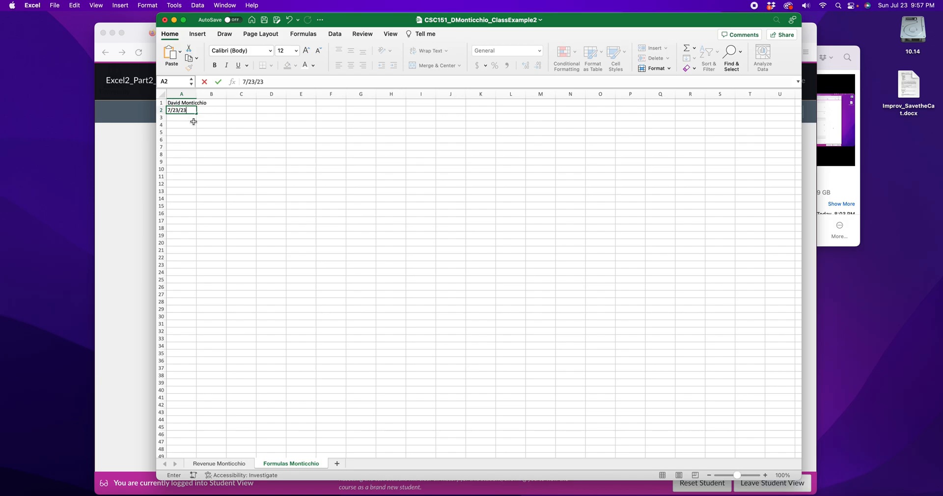
{"action": "left_click", "coordinate": [334, 213]}
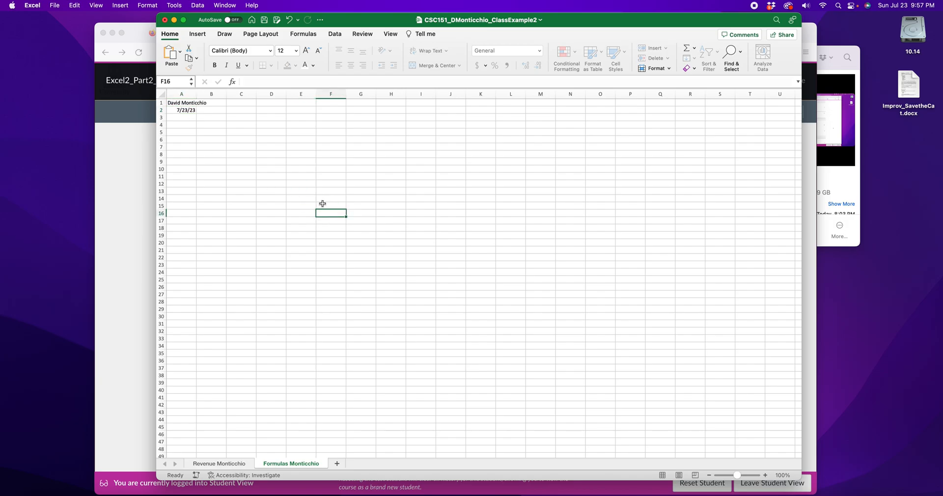
Adjust the zoom, then go to the Apple data sheet and look over table A11:E14.
{"action": "mouse_move", "coordinate": [739, 476]}
{"action": "left_mouse_down"}
{"action": "mouse_move", "coordinate": [749, 475]}
{"action": "mouse_move", "coordinate": [740, 475]}
{"action": "left_mouse_up"}
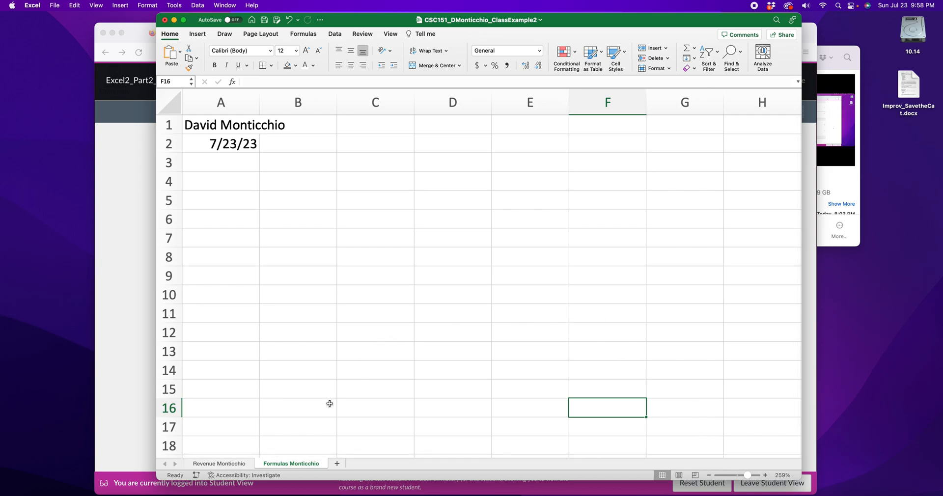
{"action": "scroll", "coordinate": [480, 273], "scroll_direction": "up", "scroll_amount": 5}
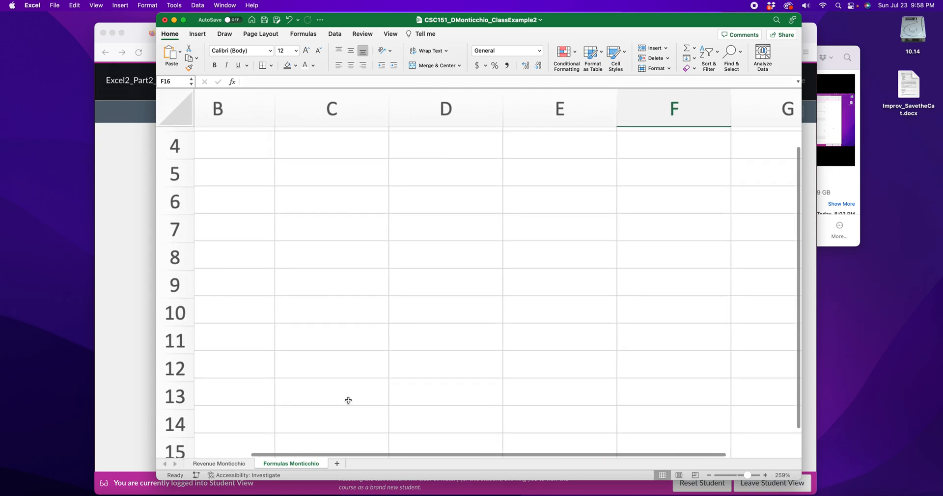
{"action": "left_click", "coordinate": [709, 475]}
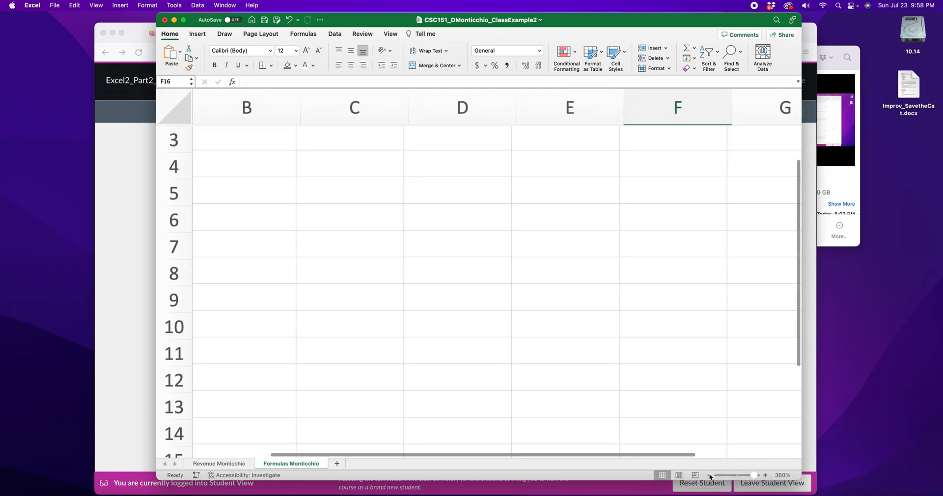
{"action": "left_click", "coordinate": [709, 476]}
{"action": "left_click", "coordinate": [710, 475]}
{"action": "left_click", "coordinate": [709, 476]}
{"action": "left_click", "coordinate": [709, 475]}
{"action": "left_click", "coordinate": [710, 476]}
{"action": "left_click", "coordinate": [709, 476]}
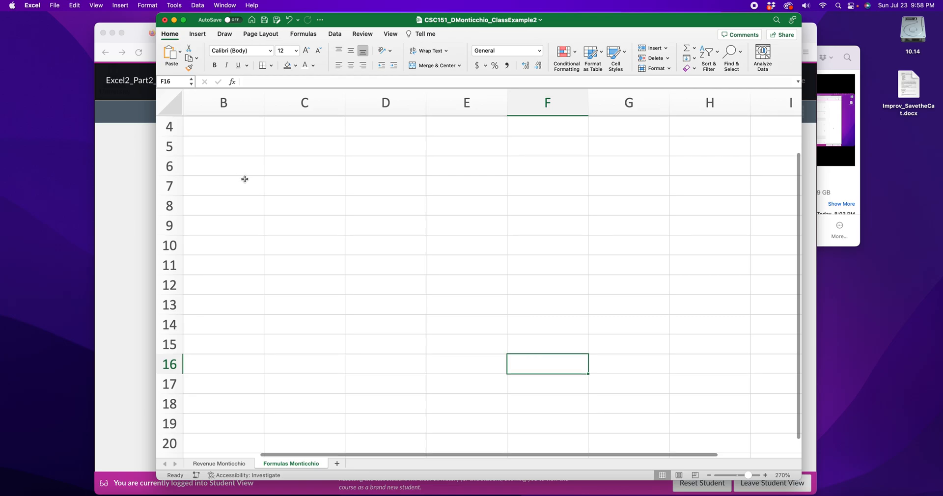
{"action": "scroll", "coordinate": [243, 180], "scroll_direction": "up", "scroll_amount": 3}
{"action": "scroll", "coordinate": [239, 341], "scroll_direction": "left", "scroll_amount": 2}
{"action": "left_click", "coordinate": [238, 462]}
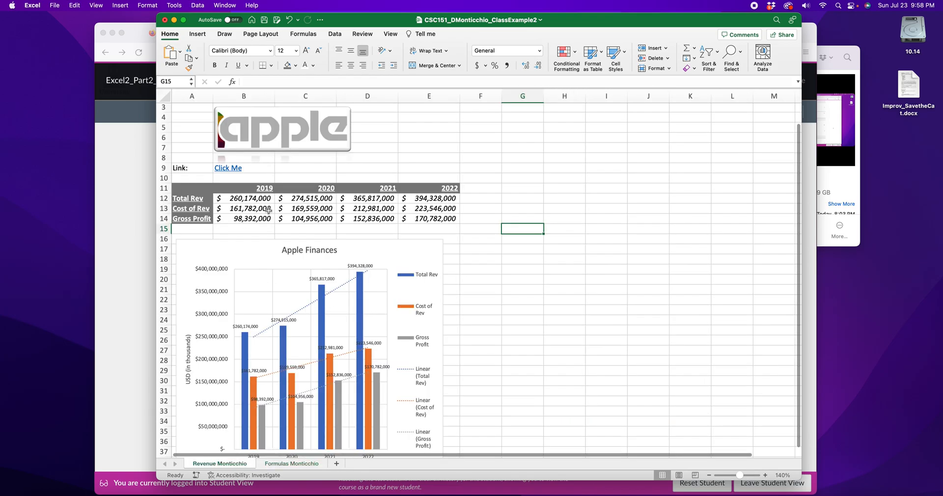
{"action": "left_click_drag", "start_coordinate": [199, 189], "coordinate": [454, 218]}
{"action": "left_click", "coordinate": [540, 259]}
Bring the browser forward and view Apple's income statement on Yahoo Finance.
{"action": "left_click", "coordinate": [111, 193]}
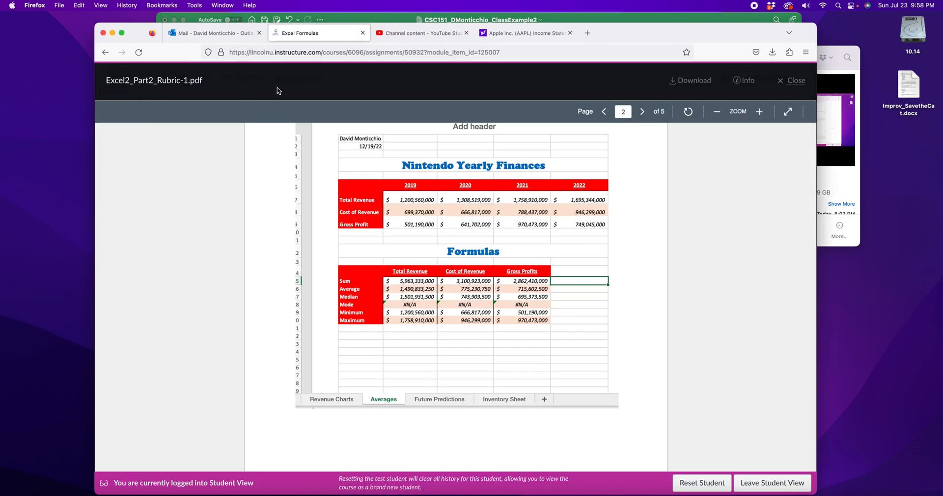
{"action": "left_click", "coordinate": [528, 34]}
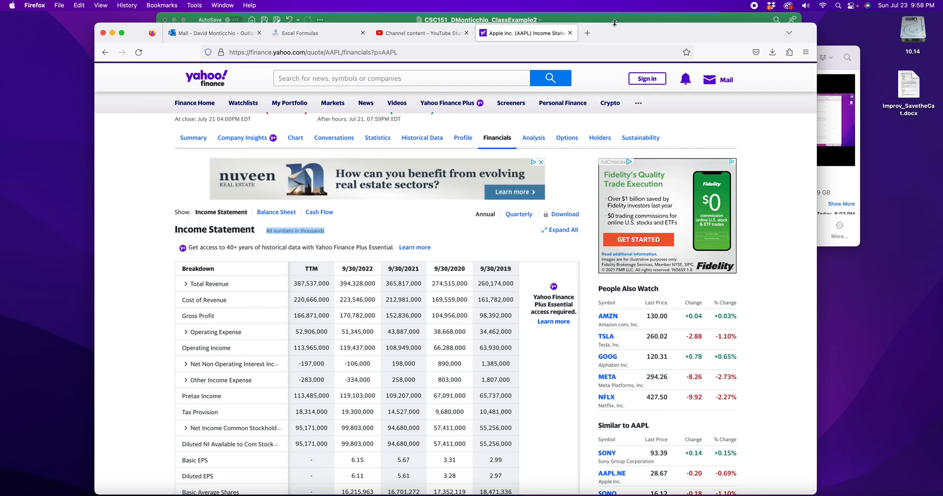
Copy the Apple finances table A11:E14 from the revenue sheet.
{"action": "left_click", "coordinate": [517, 19]}
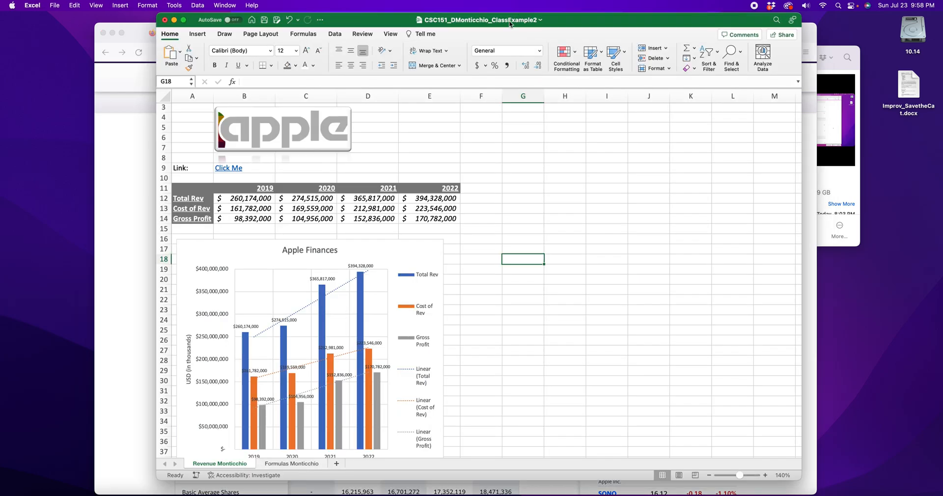
{"action": "left_click_drag", "start_coordinate": [193, 188], "coordinate": [442, 221]}
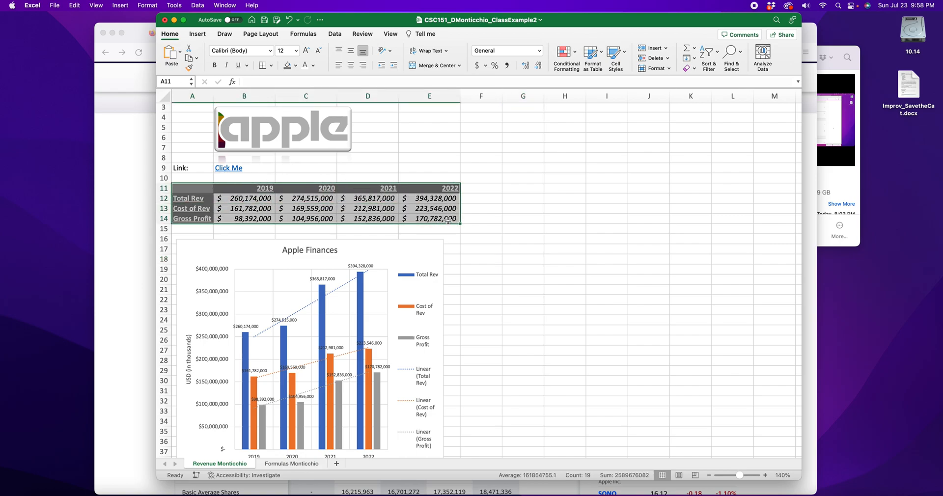
{"action": "right_click", "coordinate": [433, 207]}
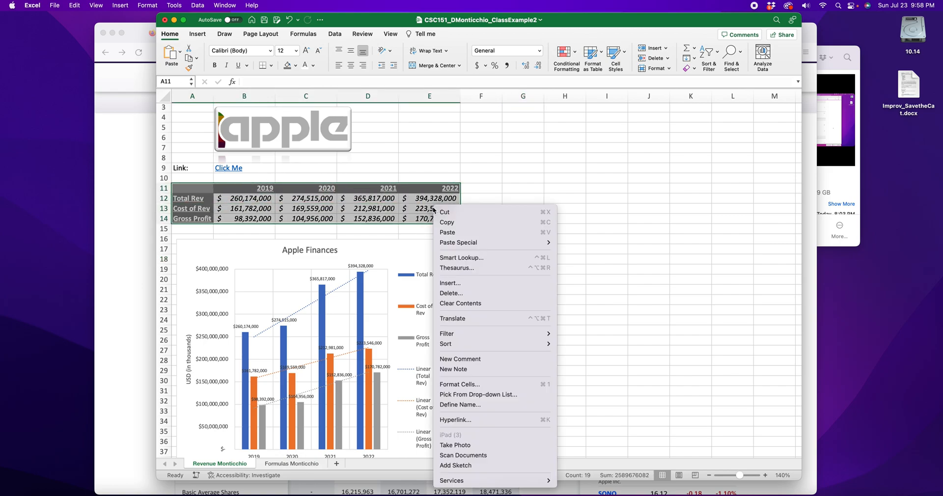
{"action": "left_click", "coordinate": [453, 223]}
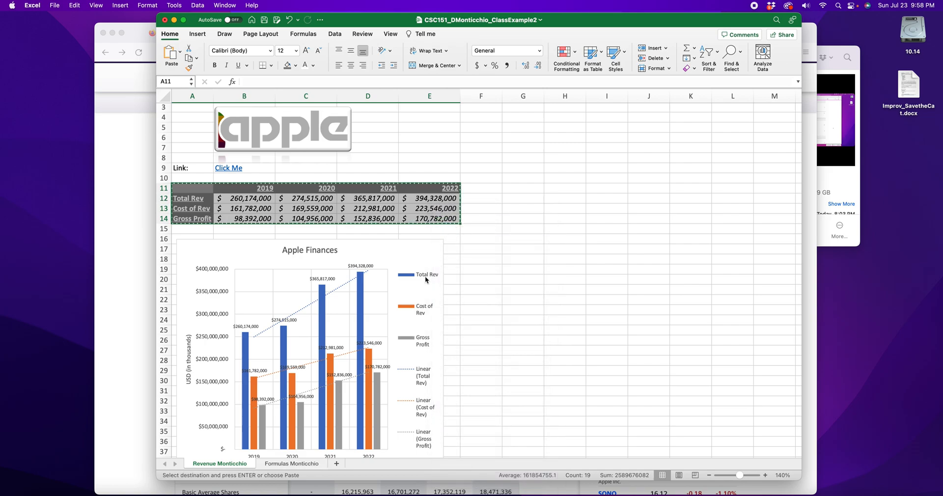
Paste the table at A5 of the Formulas sheet, filling A5:E8.
{"action": "left_click", "coordinate": [291, 464]}
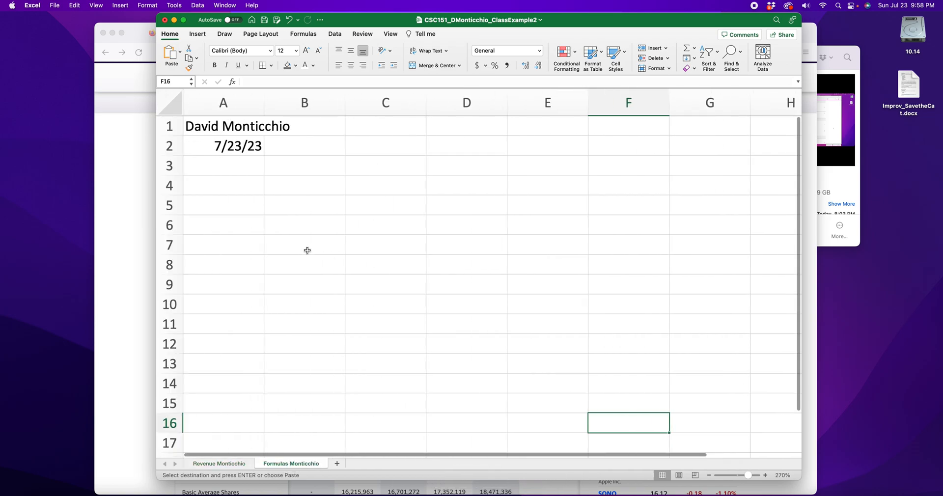
{"action": "left_click", "coordinate": [224, 205]}
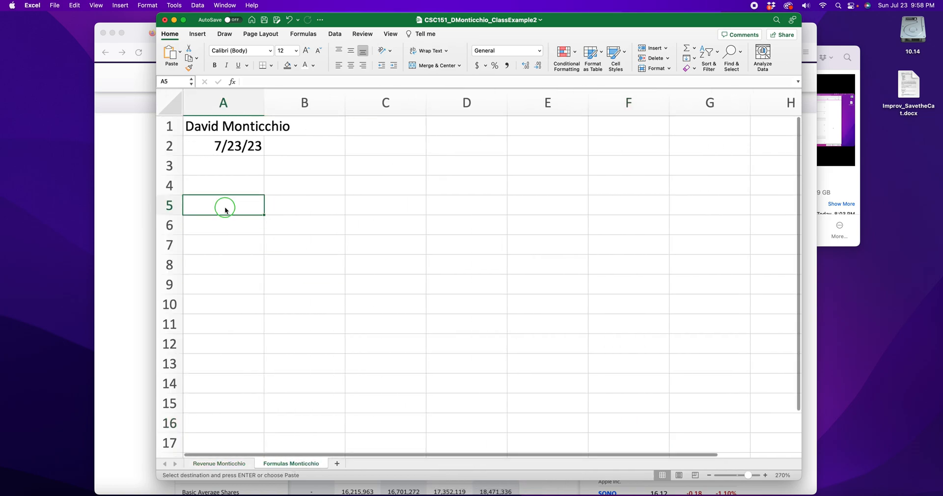
{"action": "right_click", "coordinate": [225, 206]}
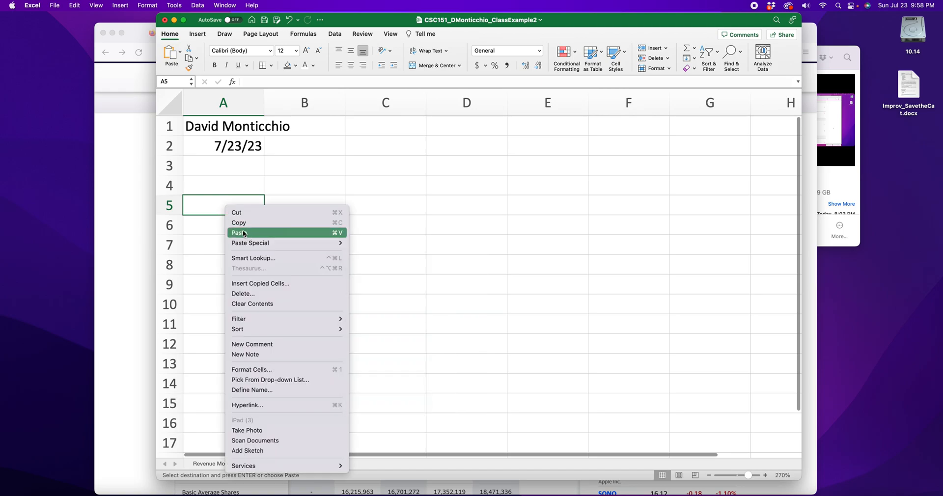
{"action": "mouse_move", "coordinate": [274, 247]}
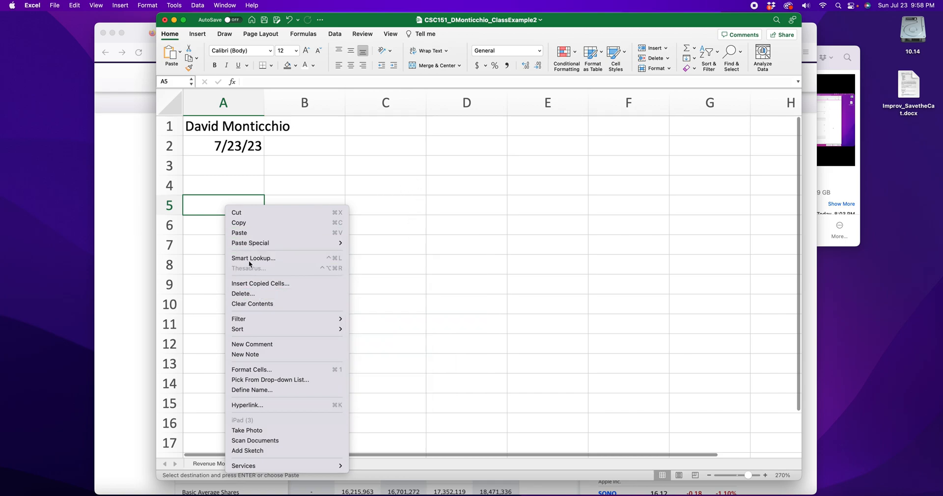
{"action": "left_click", "coordinate": [248, 234]}
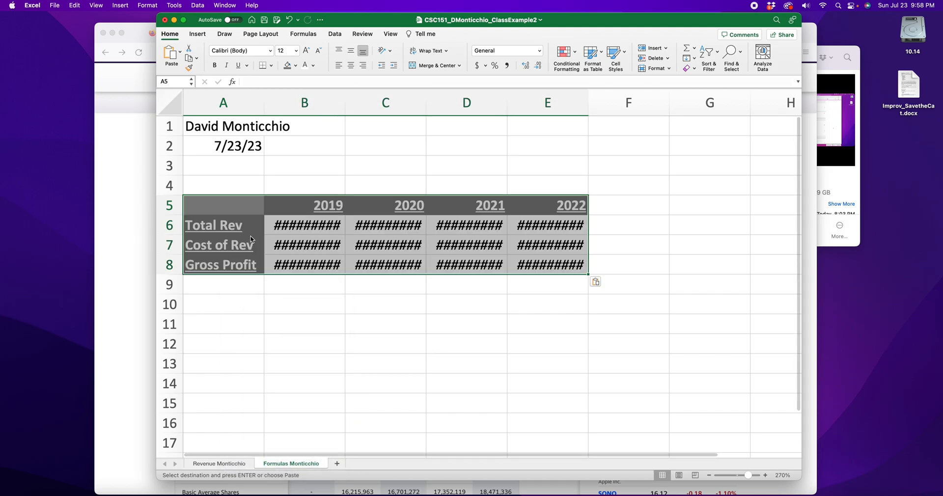
{"action": "scroll", "coordinate": [648, 253], "scroll_direction": "right", "scroll_amount": 1}
{"action": "scroll", "coordinate": [644, 253], "scroll_direction": "left", "scroll_amount": 1}
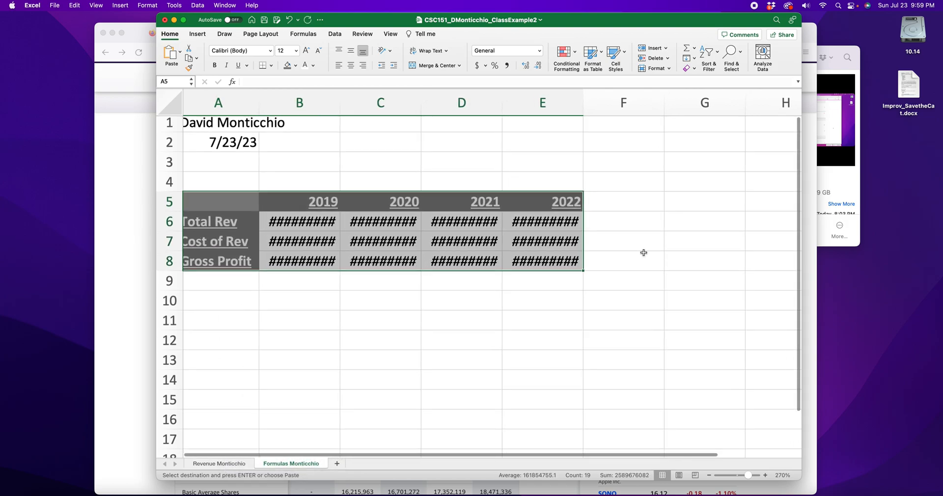
{"action": "scroll", "coordinate": [380, 324], "scroll_direction": "down", "scroll_amount": 1}
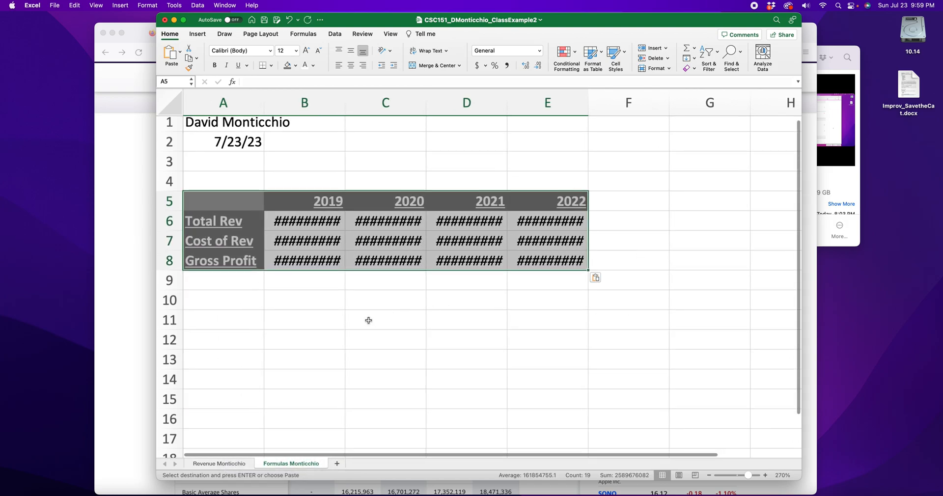
Widen columns B, C, D and E so the 2019–2022 amounts display in full.
{"action": "left_click", "coordinate": [385, 319]}
{"action": "left_click", "coordinate": [302, 222]}
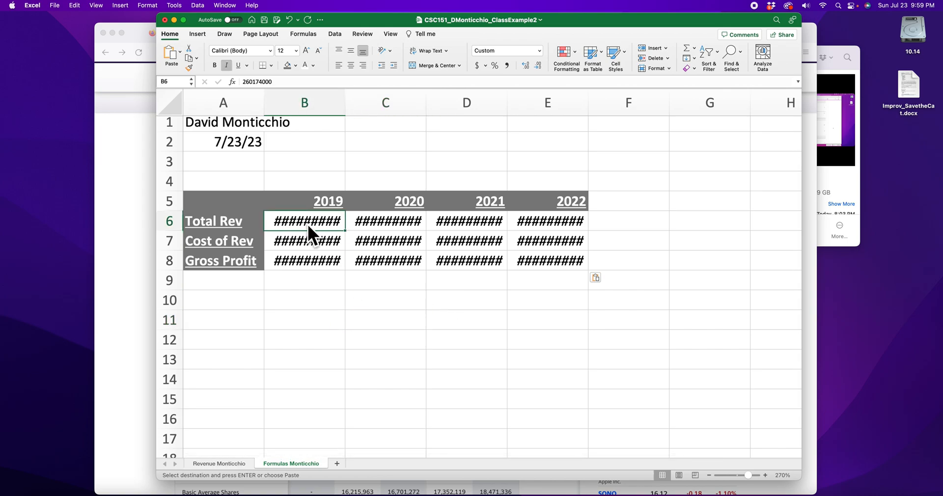
{"action": "left_click_drag", "start_coordinate": [345, 99], "coordinate": [384, 98]}
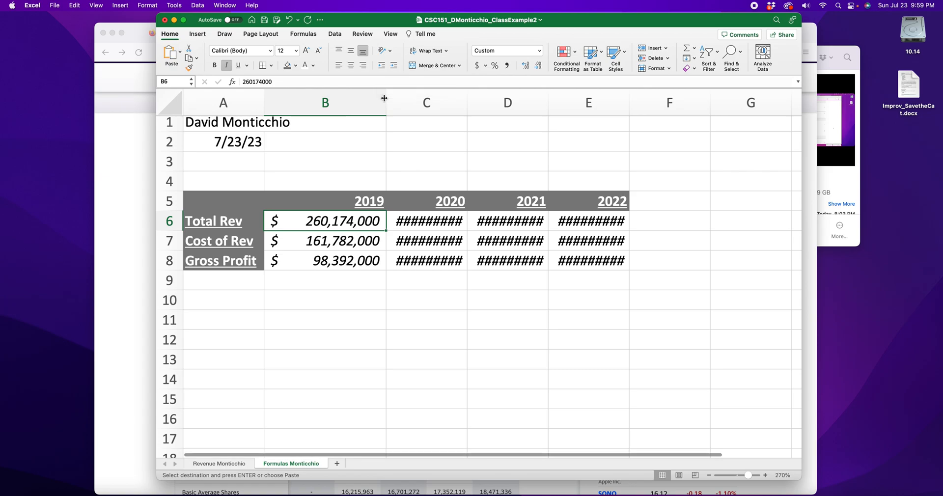
{"action": "left_click_drag", "start_coordinate": [466, 98], "coordinate": [493, 98]}
{"action": "left_click_drag", "start_coordinate": [574, 103], "coordinate": [604, 104]}
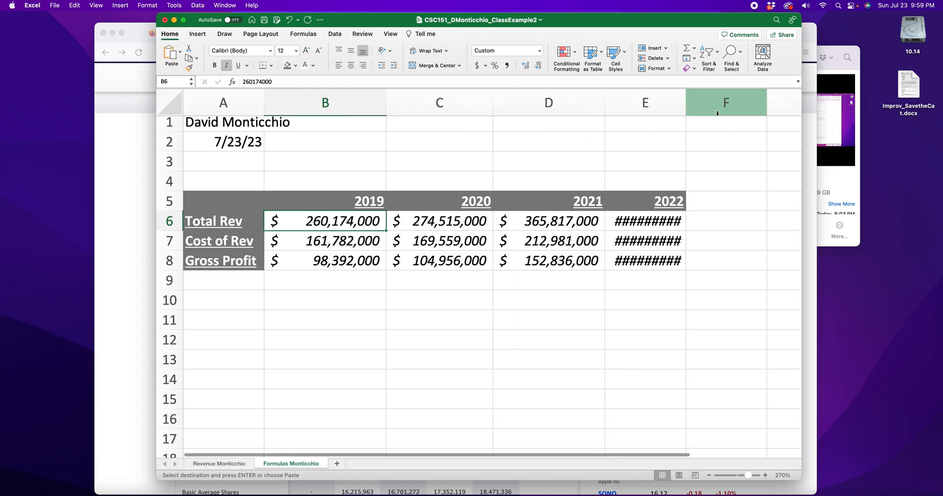
{"action": "left_click_drag", "start_coordinate": [685, 106], "coordinate": [722, 105]}
{"action": "left_click", "coordinate": [663, 300]}
Re-enter the =B6-B7 Gross Profit formula in B8, then move to cell A10.
{"action": "left_click", "coordinate": [340, 261]}
{"action": "double_click", "coordinate": [340, 261]}
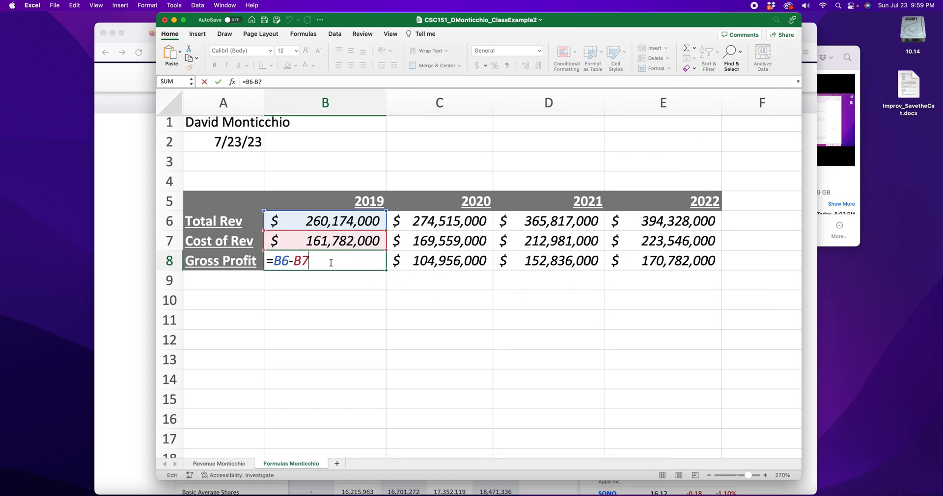
{"action": "left_click_drag", "start_coordinate": [309, 261], "coordinate": [266, 261]}
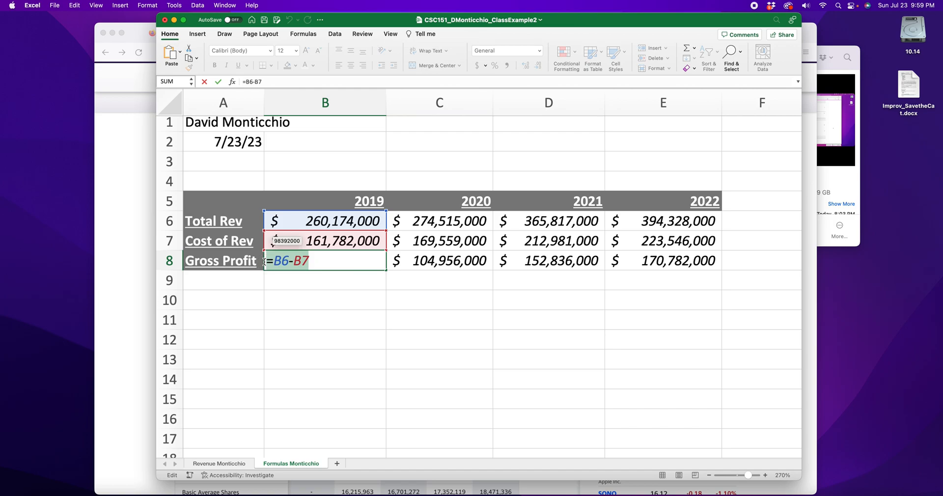
{"action": "key", "text": "Return"}
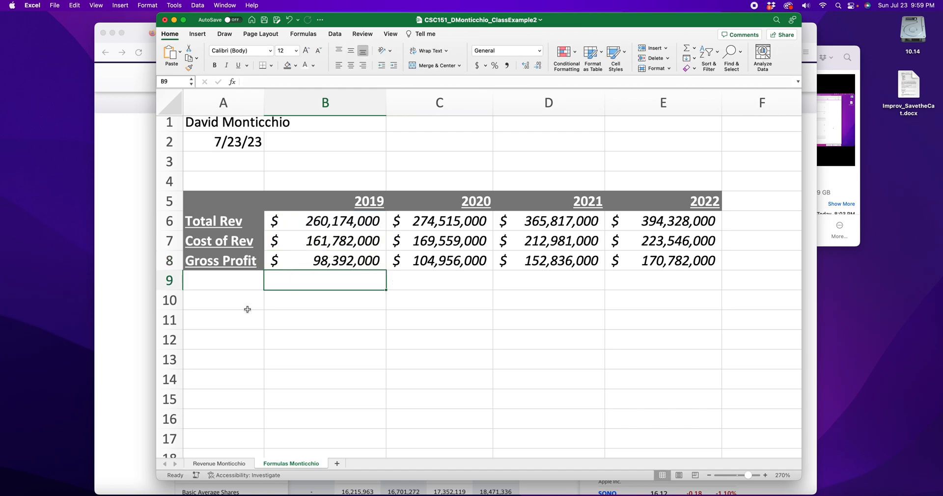
{"action": "left_click", "coordinate": [240, 300]}
{"action": "scroll", "coordinate": [240, 295], "scroll_direction": "down", "scroll_amount": 2}
{"action": "right_click", "coordinate": [221, 262]}
Copy the revenue table, then undo an accidental paste into G13.
{"action": "mouse_move", "coordinate": [254, 264]}
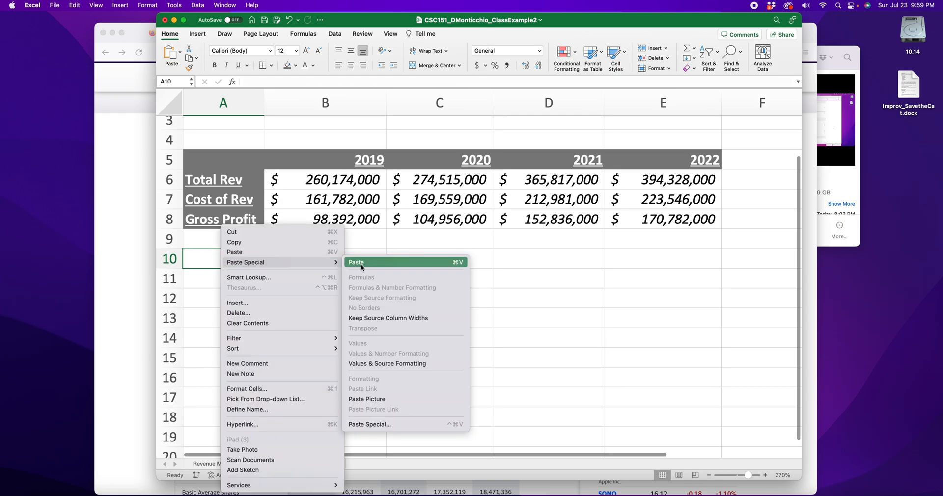
{"action": "left_click", "coordinate": [622, 277]}
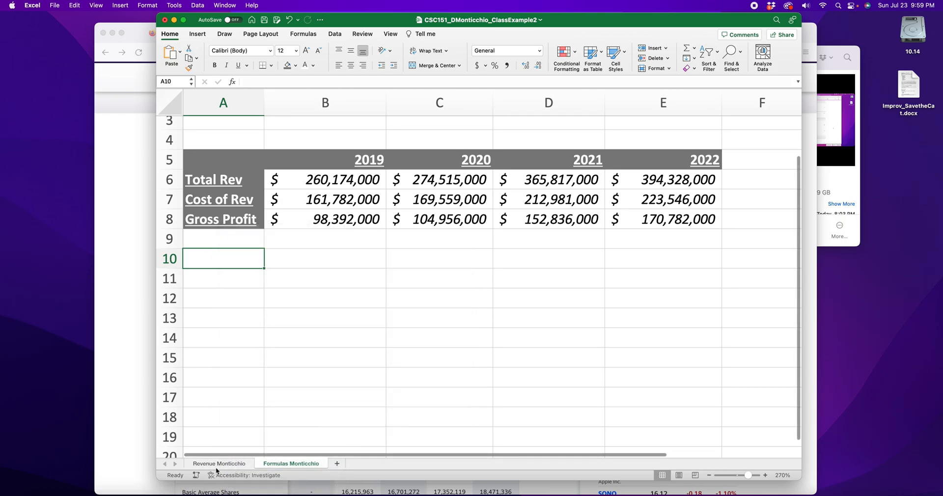
{"action": "left_click", "coordinate": [218, 464]}
{"action": "right_click", "coordinate": [216, 204]}
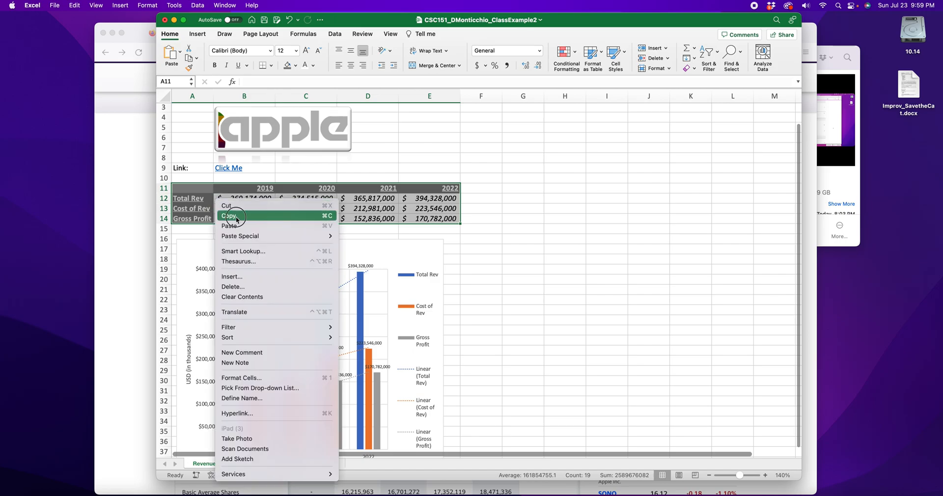
{"action": "left_click", "coordinate": [234, 216]}
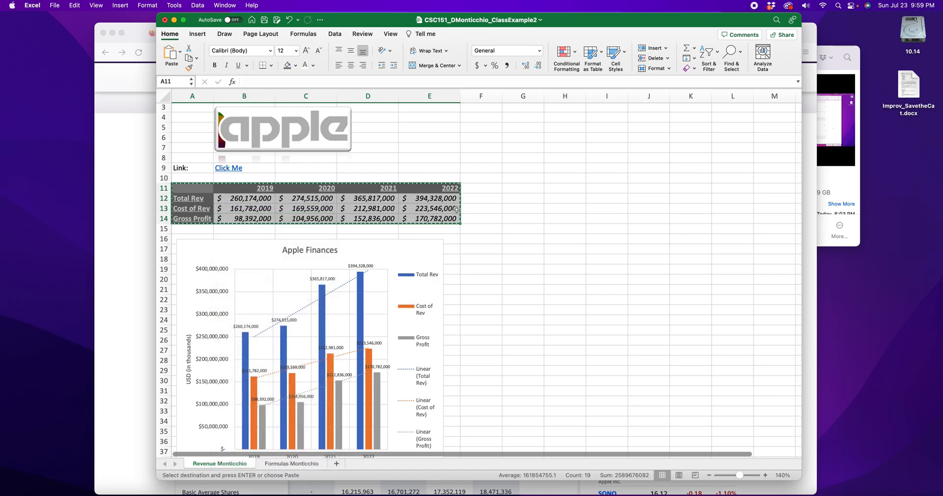
{"action": "scroll", "coordinate": [379, 175], "scroll_direction": "up", "scroll_amount": 5}
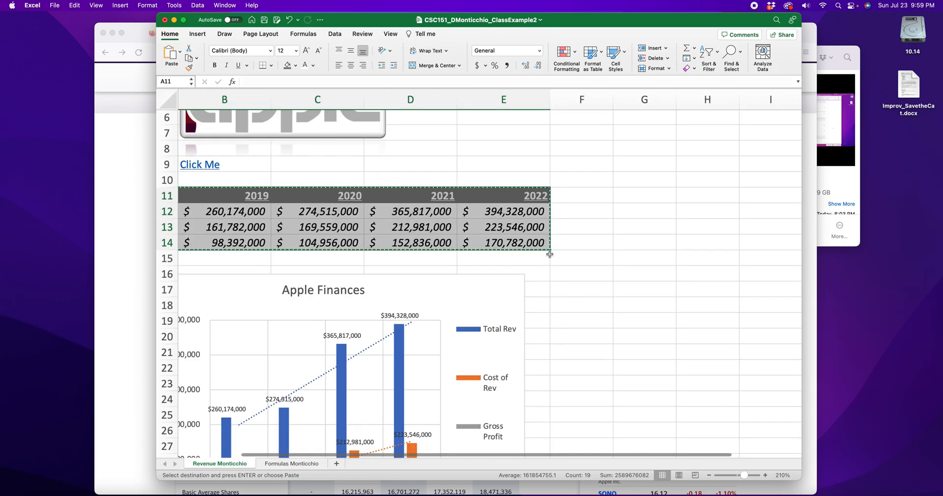
{"action": "double_click", "coordinate": [639, 220]}
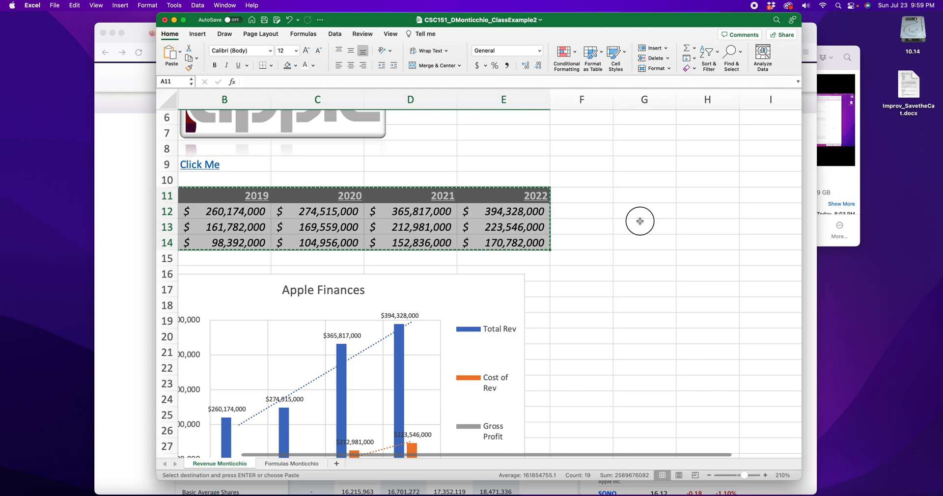
{"action": "right_click", "coordinate": [640, 224]}
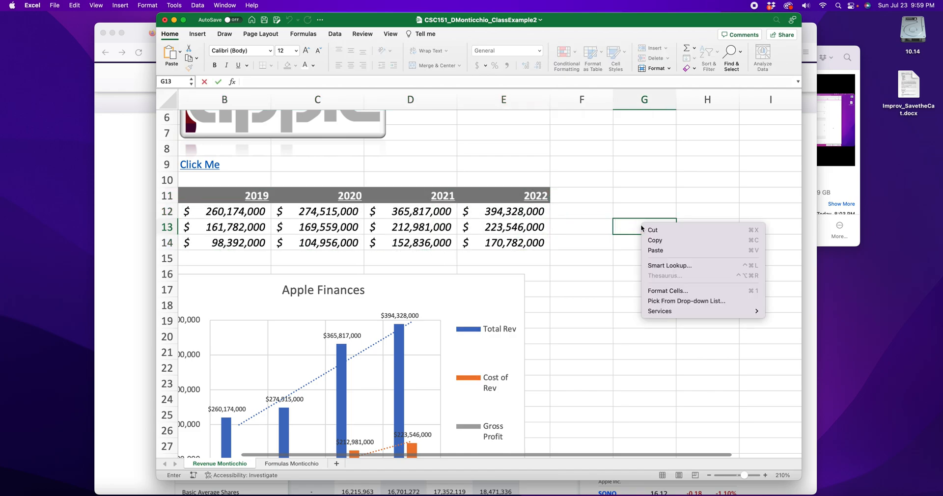
{"action": "left_click", "coordinate": [660, 251]}
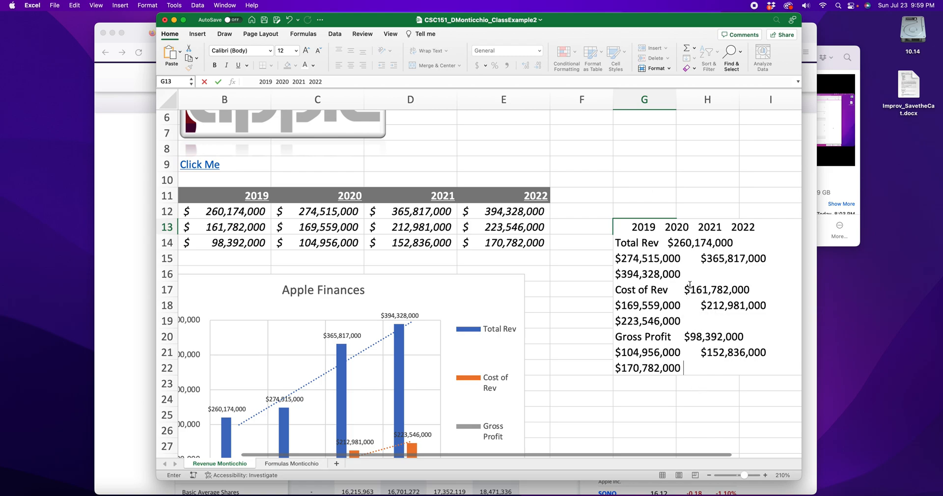
{"action": "key", "text": "super+z"}
Recopy A11:E14 and paste it as plain values at A10 on the Formulas sheet.
{"action": "left_click_drag", "start_coordinate": [199, 194], "coordinate": [319, 211]}
{"action": "scroll", "coordinate": [207, 193], "scroll_direction": "left", "scroll_amount": 2}
{"action": "left_click_drag", "start_coordinate": [208, 193], "coordinate": [569, 241]}
{"action": "right_click", "coordinate": [474, 226]}
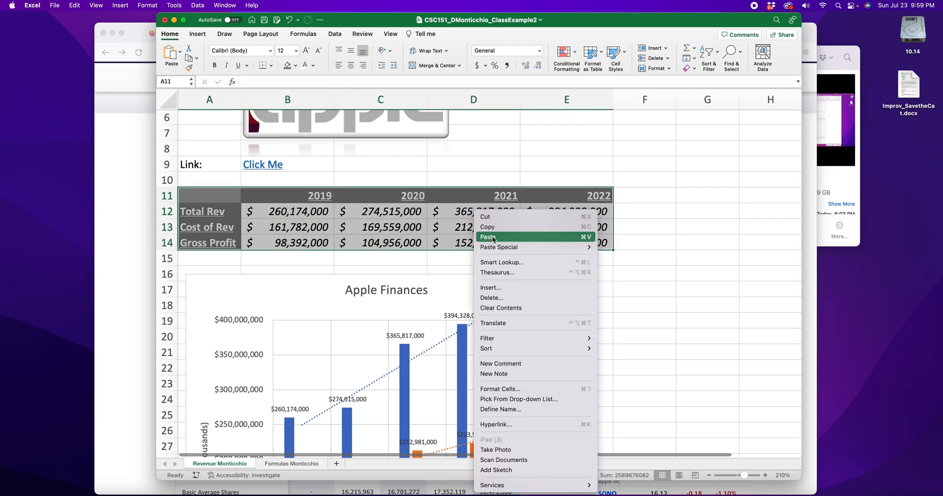
{"action": "left_click", "coordinate": [493, 225]}
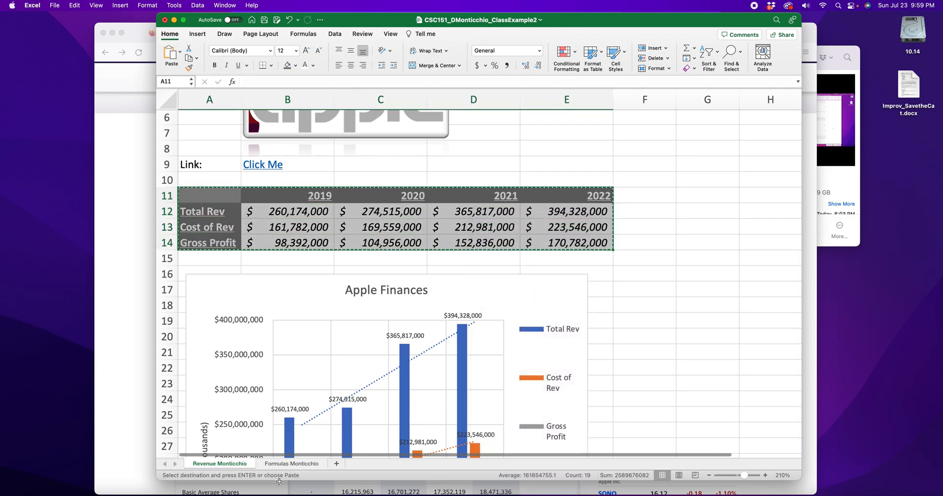
{"action": "left_click", "coordinate": [291, 464]}
{"action": "right_click", "coordinate": [227, 258]}
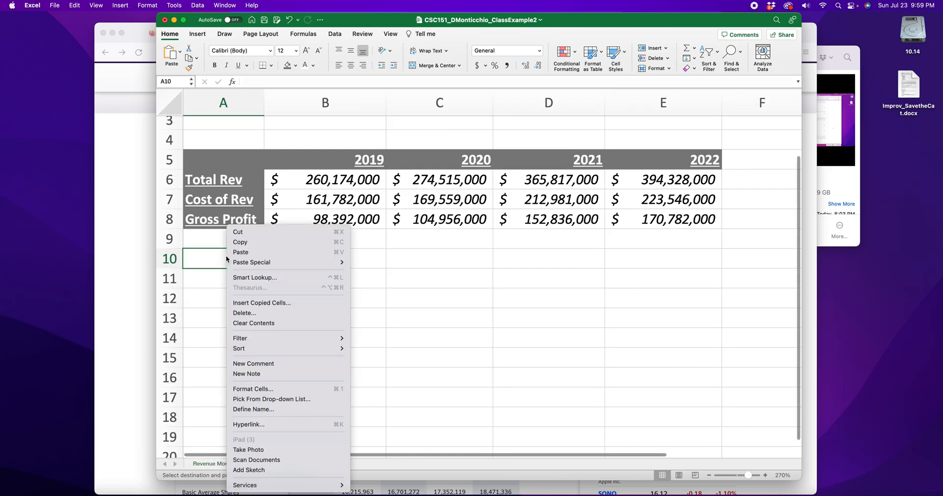
{"action": "mouse_move", "coordinate": [255, 263]}
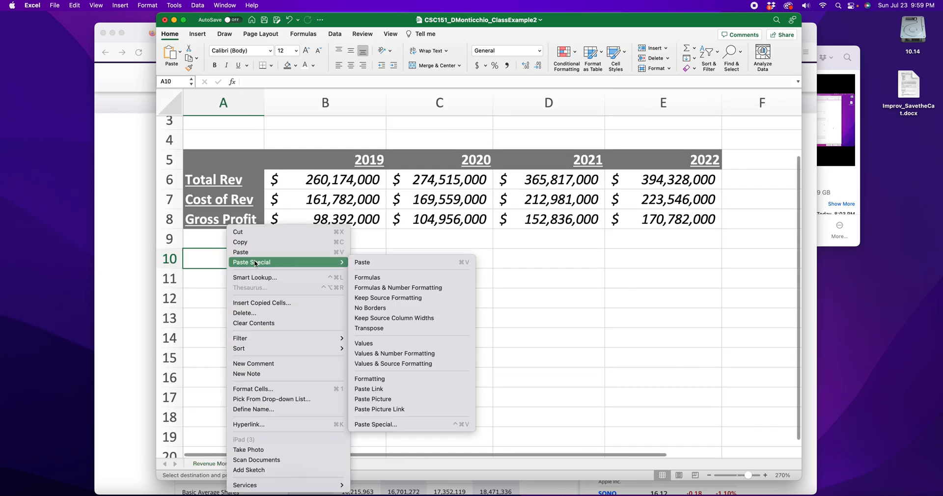
{"action": "left_click", "coordinate": [380, 278]}
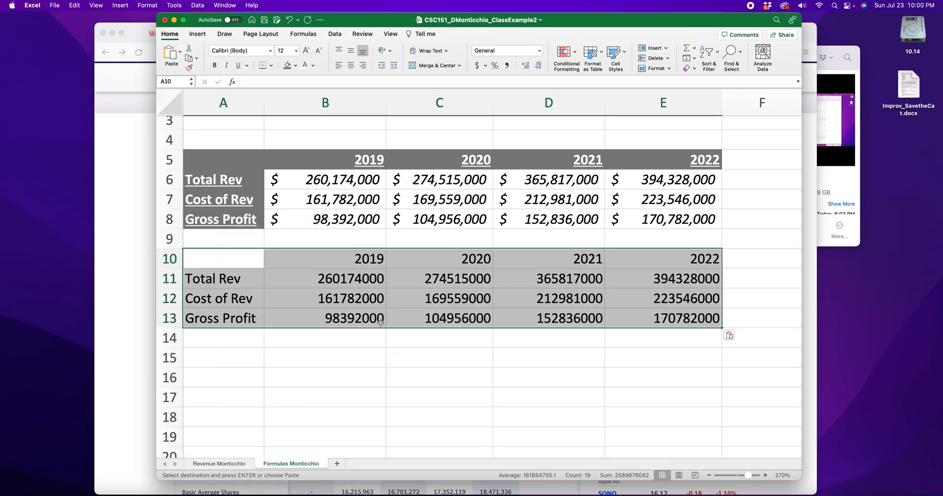
{"action": "left_click", "coordinate": [372, 349]}
Enter =B11-B12 in B13 as 2019 Gross Profit and check its source cells.
{"action": "left_click", "coordinate": [333, 321]}
{"action": "type", "text": "=B11-B12"}
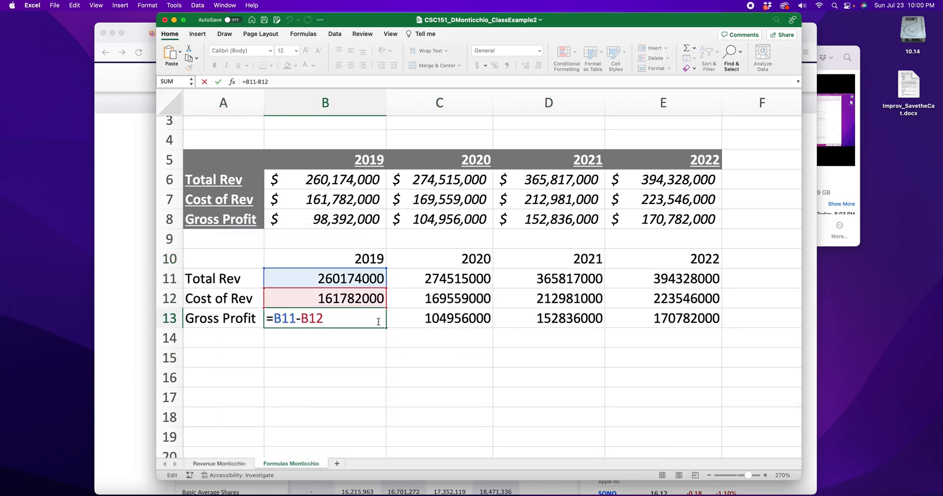
{"action": "key", "text": "Return"}
{"action": "left_click_drag", "start_coordinate": [225, 163], "coordinate": [677, 212]}
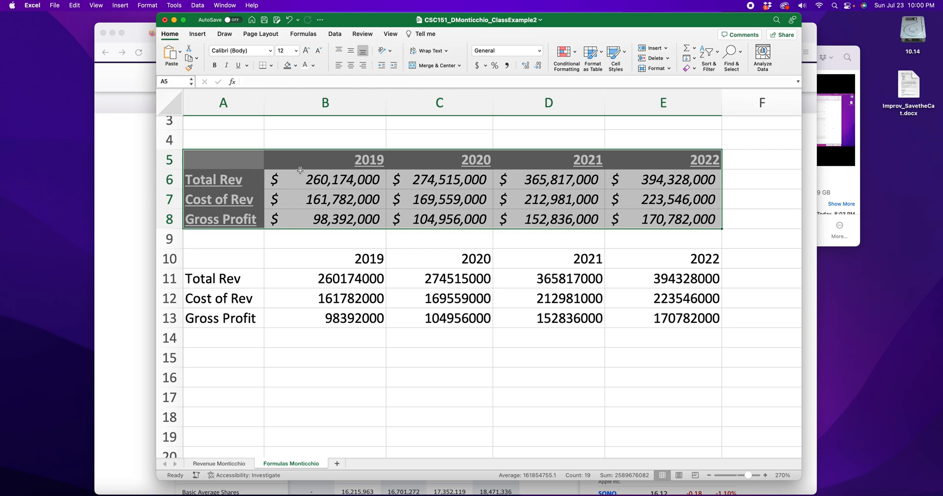
{"action": "left_click", "coordinate": [315, 277]}
{"action": "left_click", "coordinate": [325, 299]}
{"action": "left_click", "coordinate": [332, 318]}
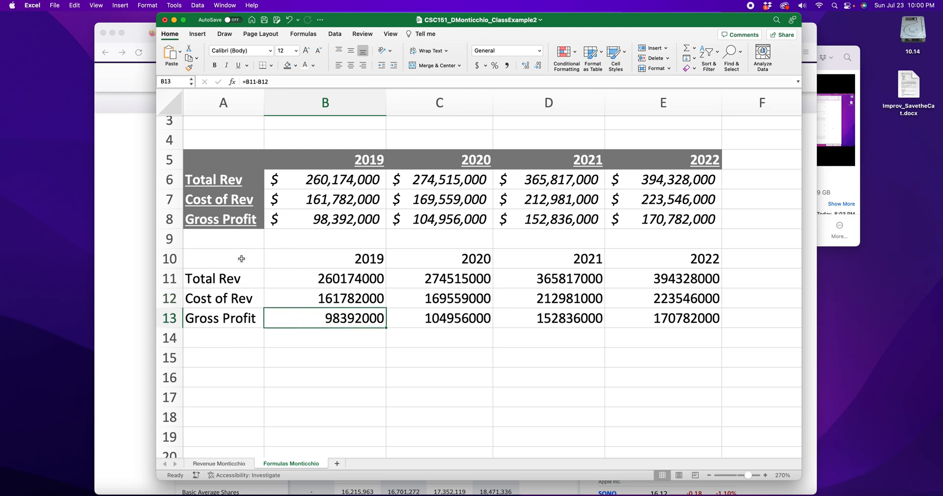
{"action": "scroll", "coordinate": [246, 241], "scroll_direction": "up", "scroll_amount": 1}
Copy the revenue table and paste only its formatting at A15.
{"action": "left_click", "coordinate": [223, 465]}
{"action": "right_click", "coordinate": [213, 195]}
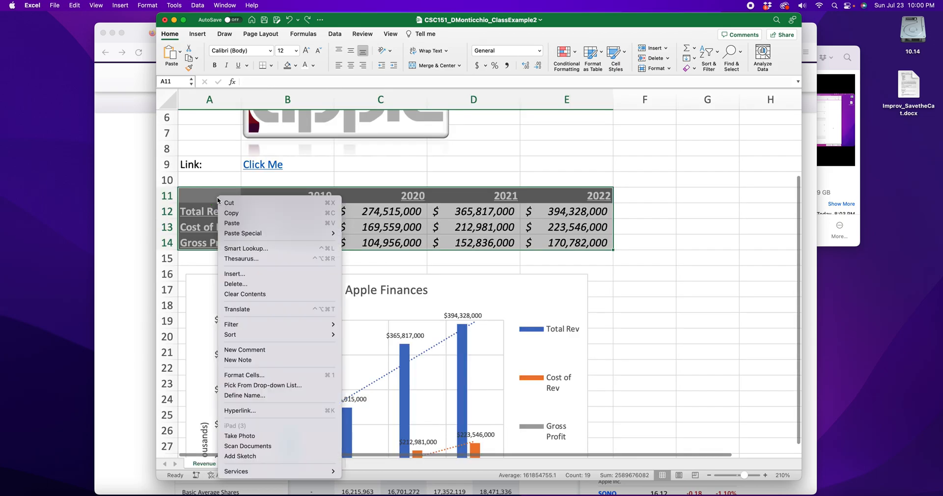
{"action": "left_click", "coordinate": [239, 215]}
{"action": "left_click", "coordinate": [287, 463]}
{"action": "left_click", "coordinate": [212, 358]}
{"action": "right_click", "coordinate": [213, 358]}
{"action": "mouse_move", "coordinate": [254, 262]}
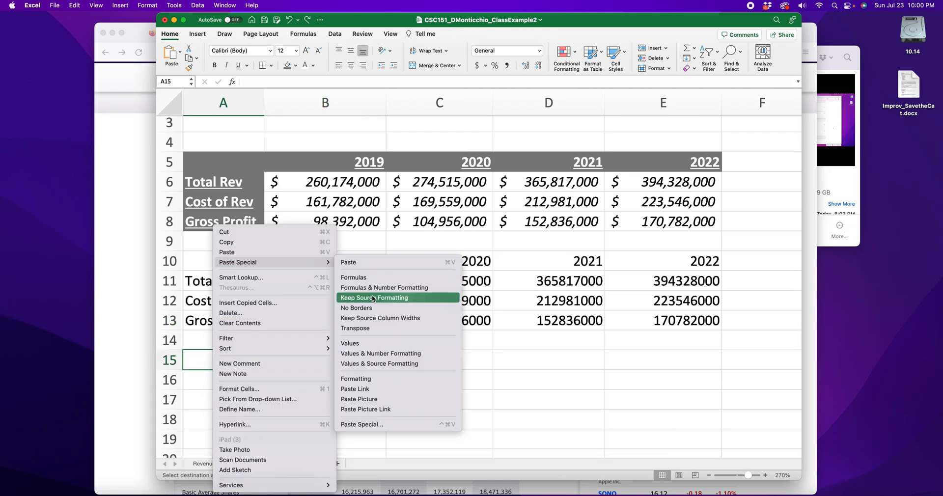
{"action": "left_click", "coordinate": [370, 379]}
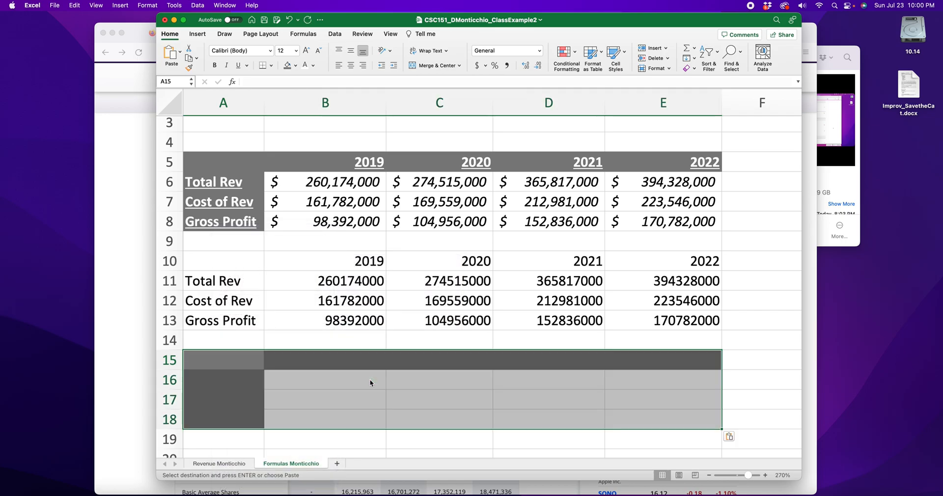
Enter 75765 in cell B16 inside the grey band.
{"action": "left_click", "coordinate": [337, 463]}
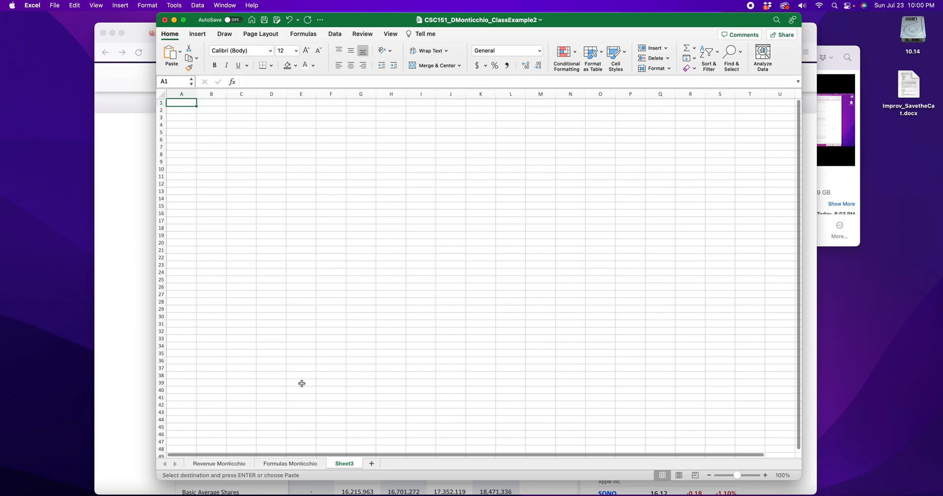
{"action": "left_click", "coordinate": [305, 463]}
{"action": "left_click", "coordinate": [276, 346]}
{"action": "left_click", "coordinate": [233, 368]}
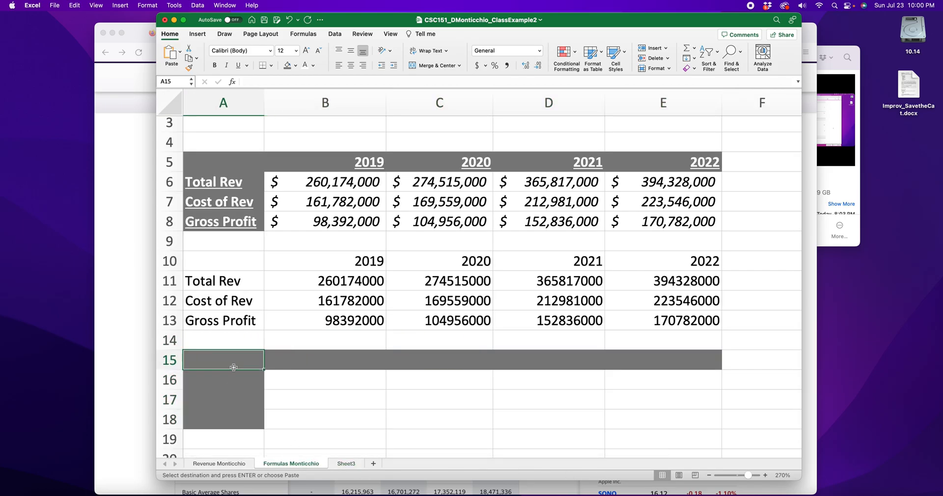
{"action": "left_click", "coordinate": [246, 419]}
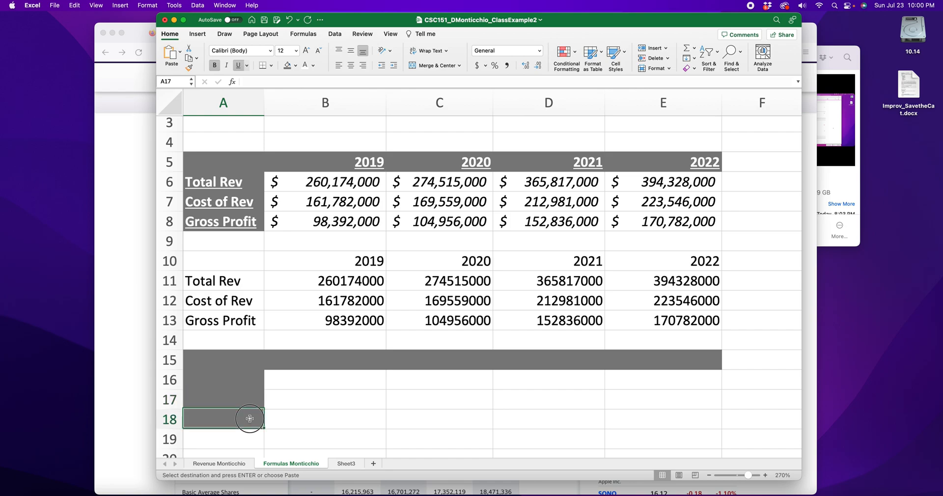
{"action": "left_click", "coordinate": [339, 383]}
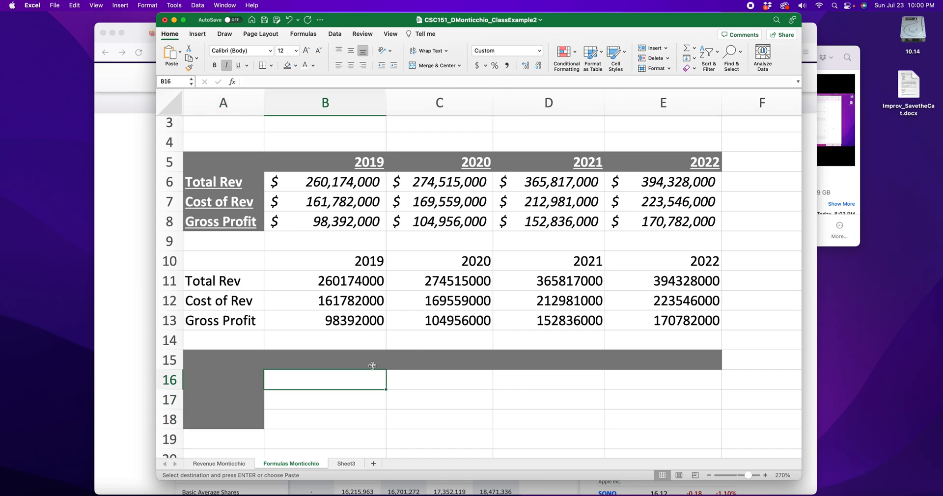
{"action": "type", "text": "75765"}
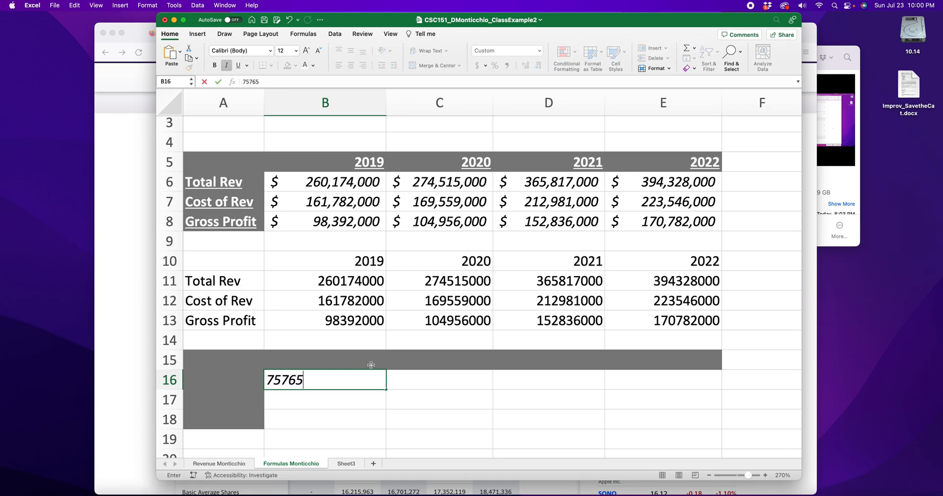
{"action": "key", "text": "Return"}
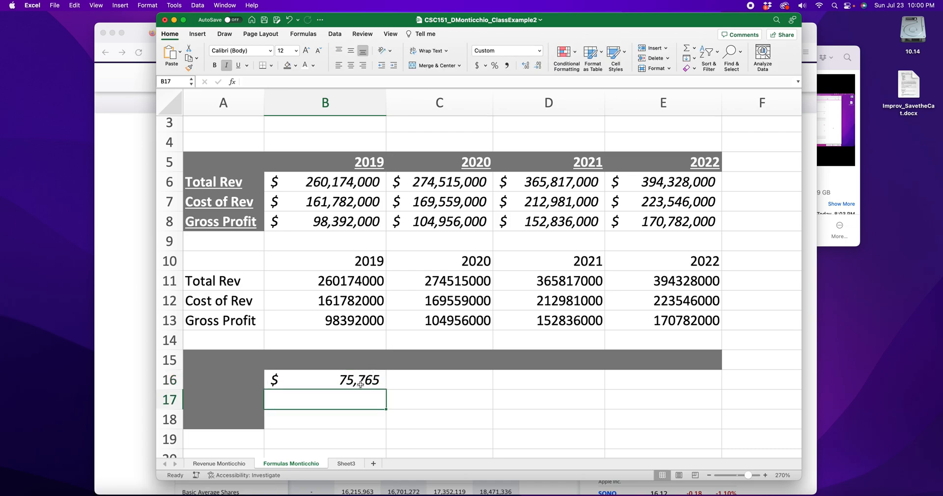
Select the A15:E18, A10:E13 and A5:E8 blocks to compare them.
{"action": "left_click_drag", "start_coordinate": [236, 359], "coordinate": [651, 421]}
{"action": "left_click_drag", "start_coordinate": [208, 266], "coordinate": [677, 317]}
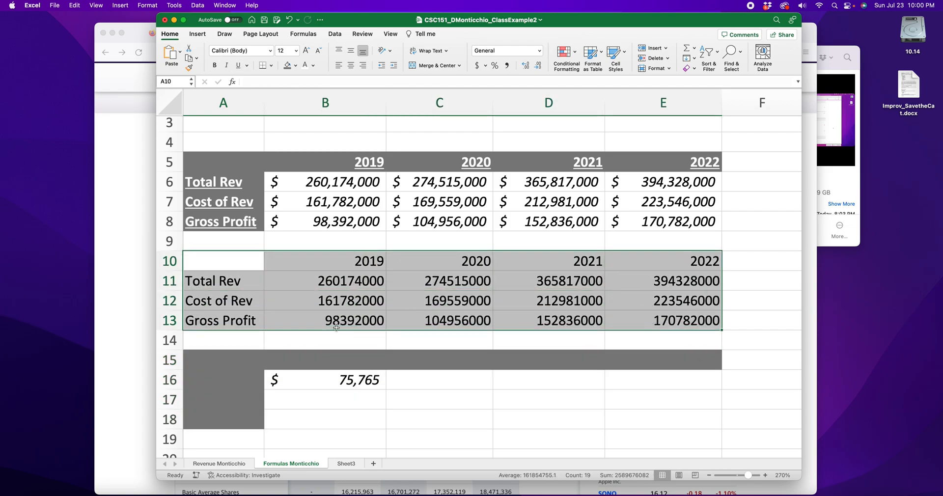
{"action": "left_click_drag", "start_coordinate": [227, 358], "coordinate": [630, 426]}
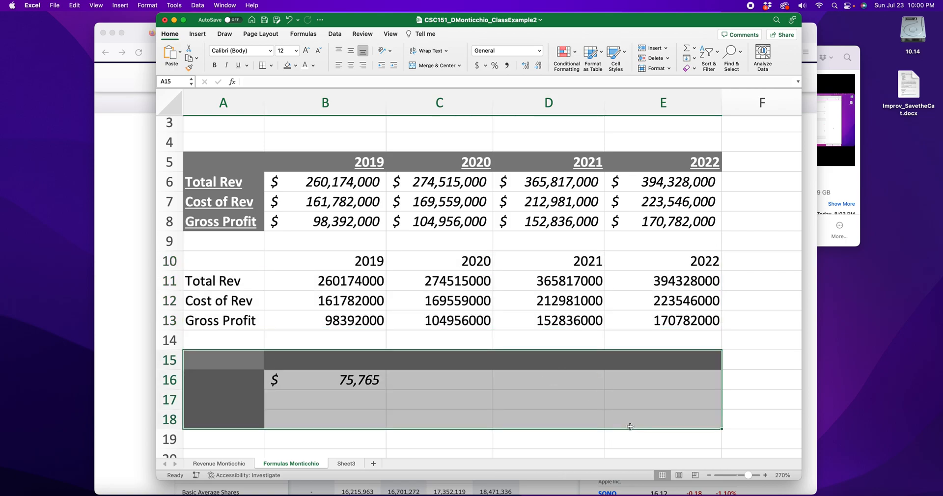
{"action": "left_click_drag", "start_coordinate": [224, 162], "coordinate": [679, 224]}
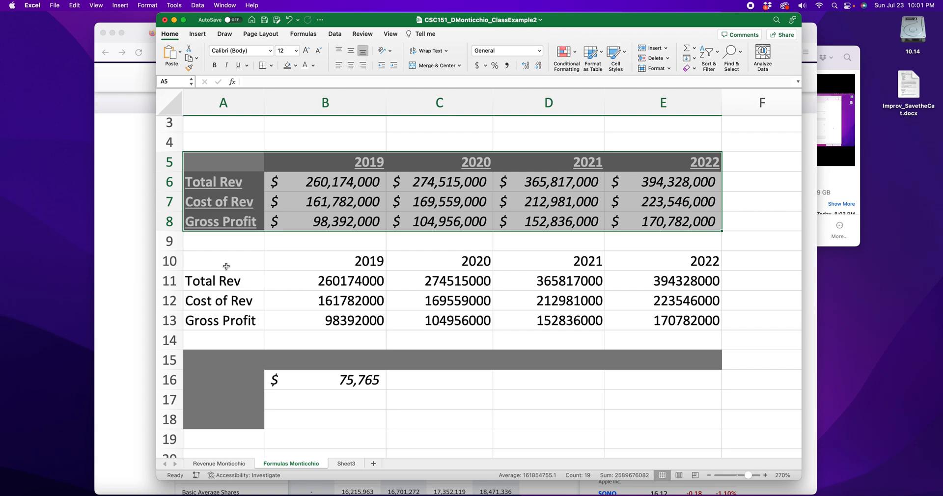
Delete rows 10 through 18, leaving only the formatted A5:E8 table.
{"action": "left_click_drag", "start_coordinate": [175, 261], "coordinate": [177, 425]}
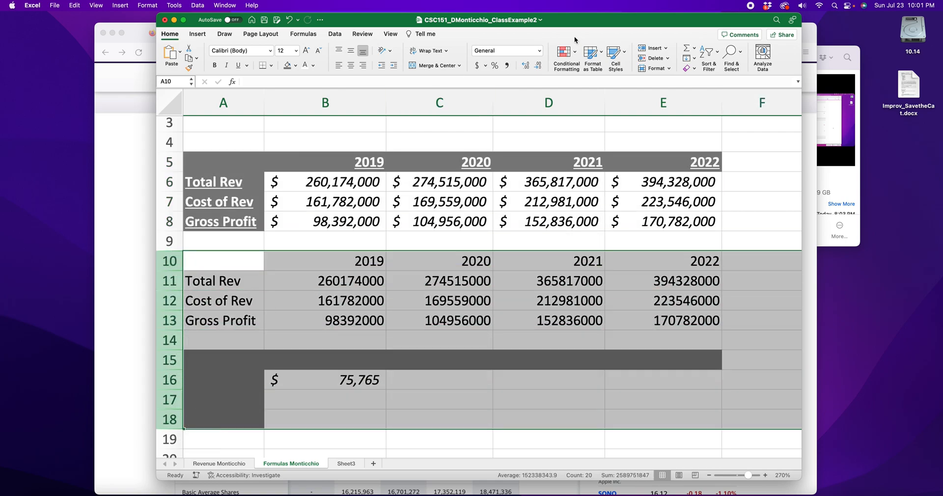
{"action": "left_click", "coordinate": [654, 58]}
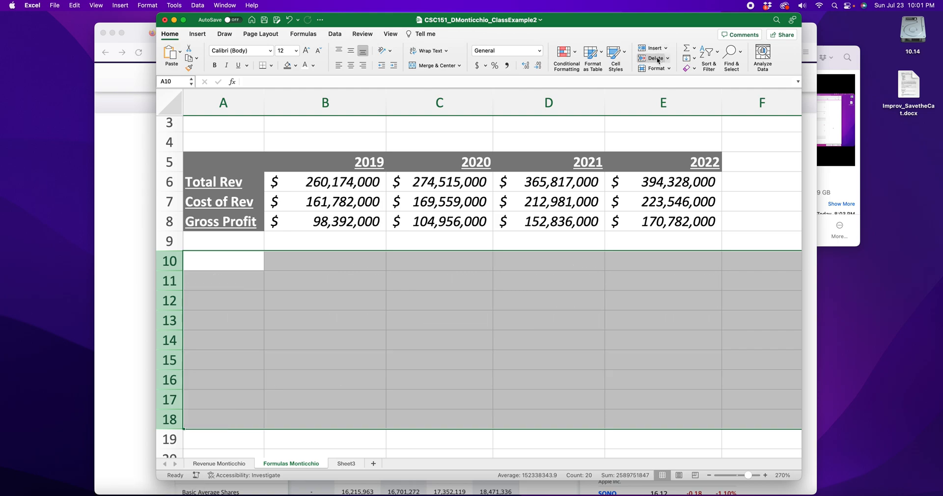
{"action": "left_click", "coordinate": [494, 248]}
{"action": "scroll", "coordinate": [327, 186], "scroll_direction": "up", "scroll_amount": 2}
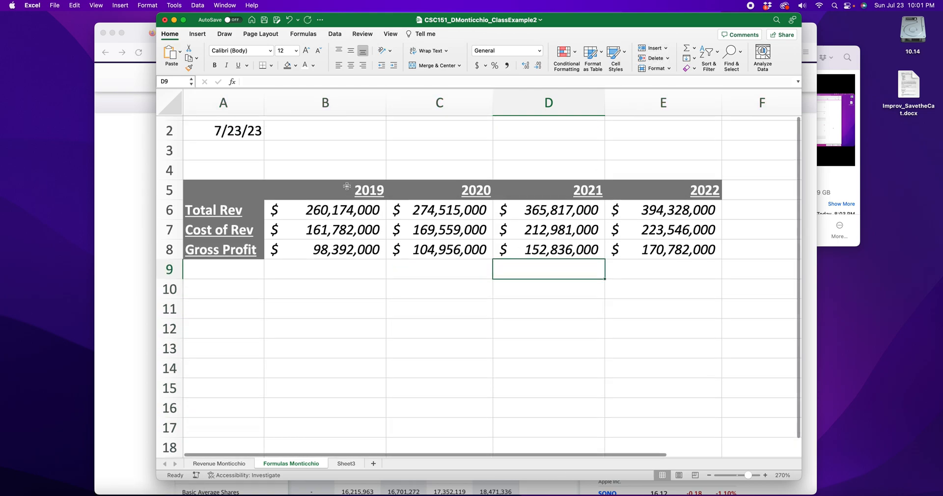
{"action": "left_click_drag", "start_coordinate": [210, 171], "coordinate": [712, 175]}
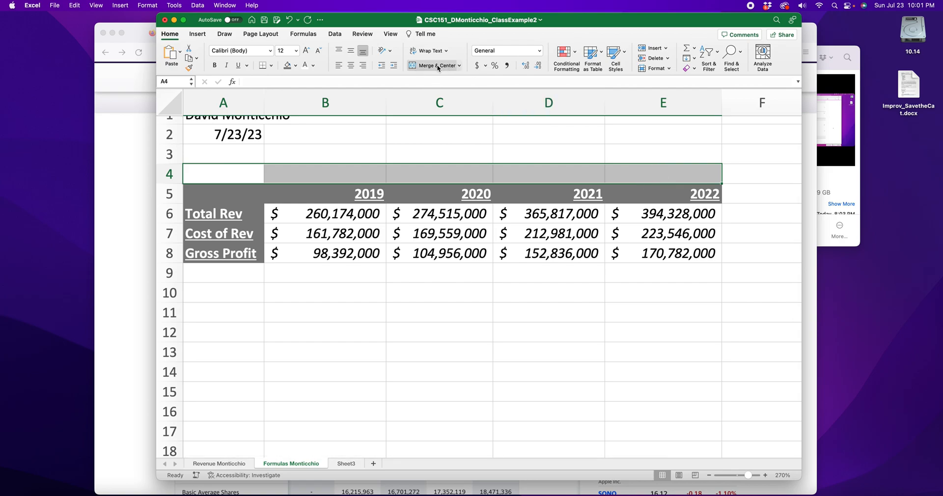
Merge and centre A4:E4 and type the title 'Apple Yearly Finances'.
{"action": "left_click", "coordinate": [435, 68]}
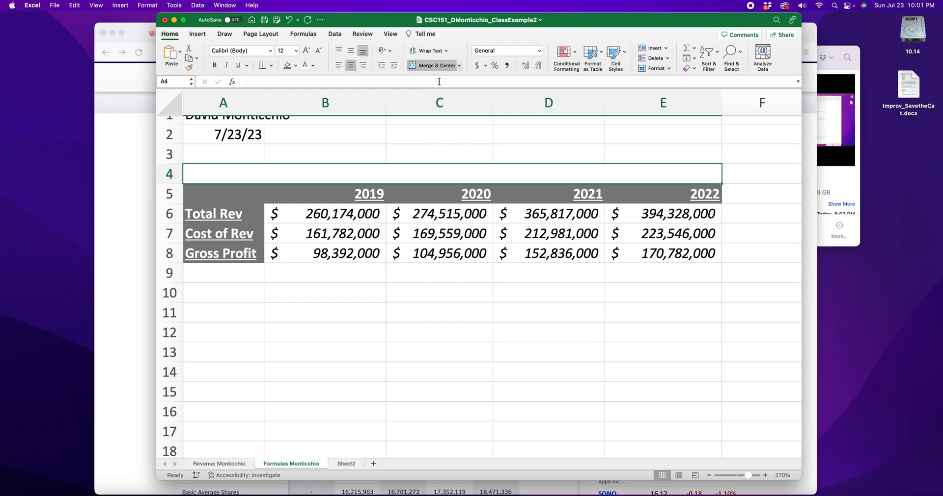
{"action": "double_click", "coordinate": [454, 176]}
{"action": "type", "text": "Apple Yearly Finances"}
{"action": "left_click", "coordinate": [470, 295]}
{"action": "left_click", "coordinate": [447, 168]}
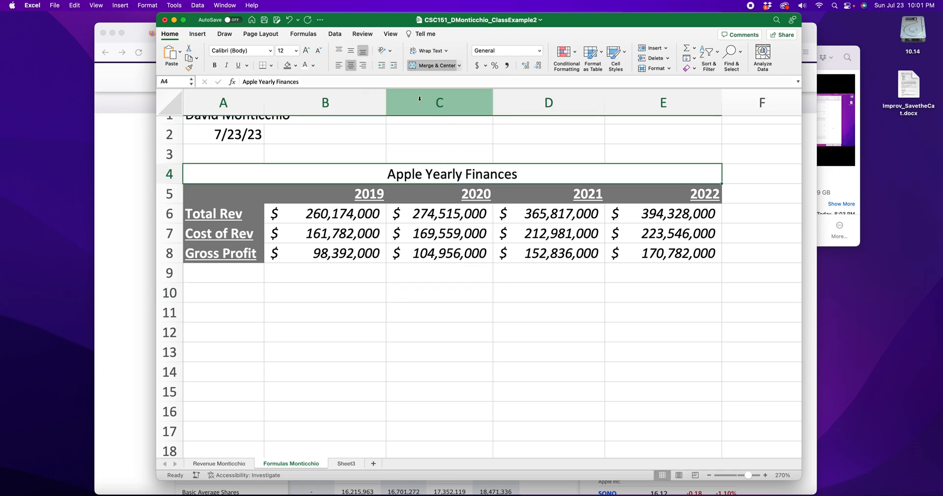
Set the title font to Apple Chancery and enlarge it to 14.
{"action": "left_click", "coordinate": [270, 51]}
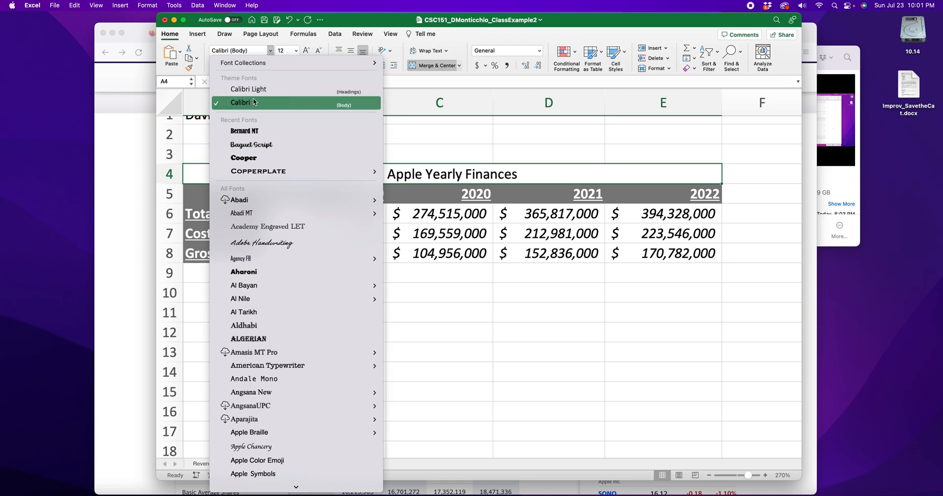
{"action": "scroll", "coordinate": [260, 148], "scroll_direction": "down", "scroll_amount": 5}
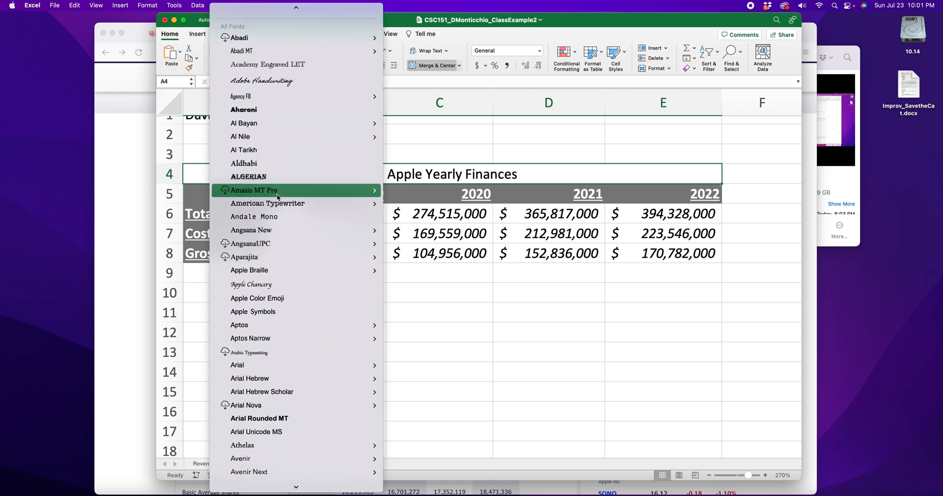
{"action": "left_click", "coordinate": [255, 285]}
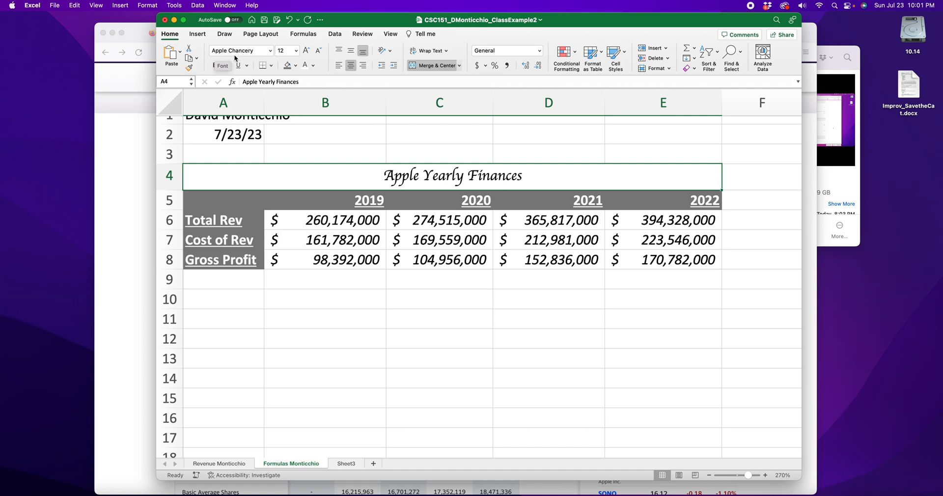
{"action": "left_click", "coordinate": [308, 51]}
Enlarge the title to 16 pt, colour its text light green and fill it light yellow.
{"action": "left_click", "coordinate": [308, 52]}
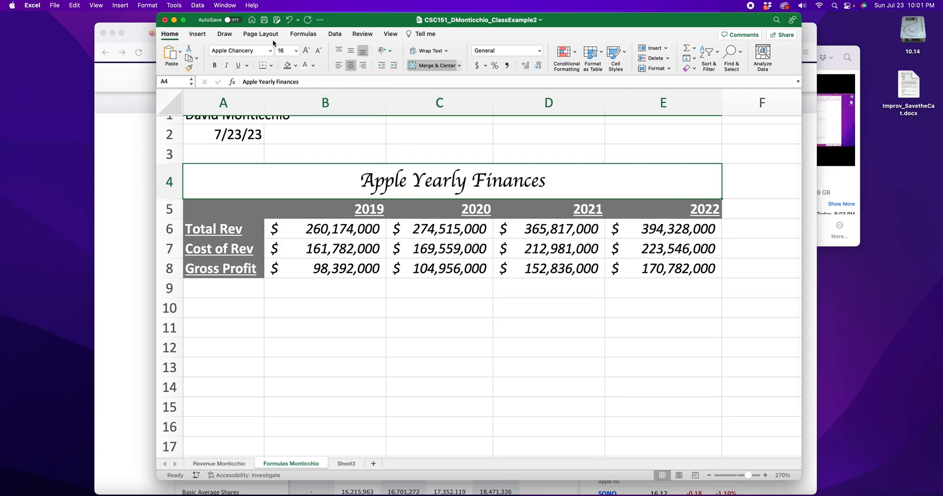
{"action": "left_click", "coordinate": [313, 66]}
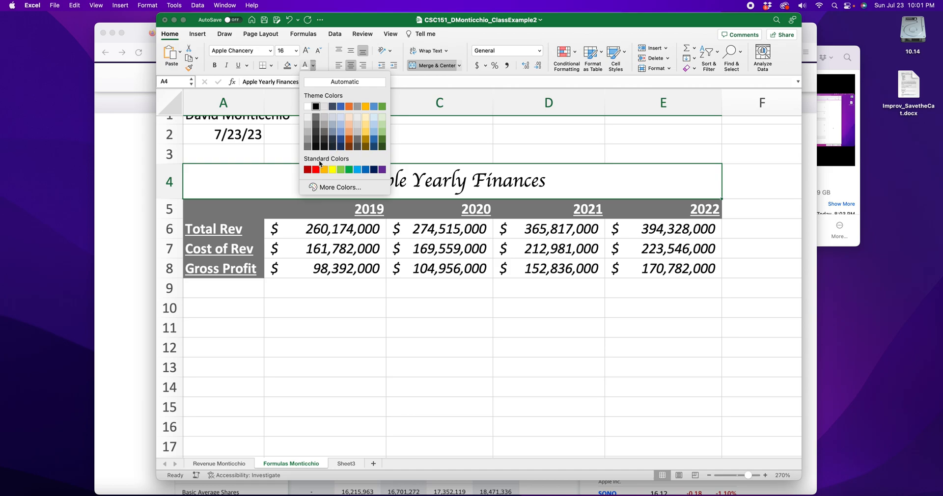
{"action": "left_click", "coordinate": [342, 170]}
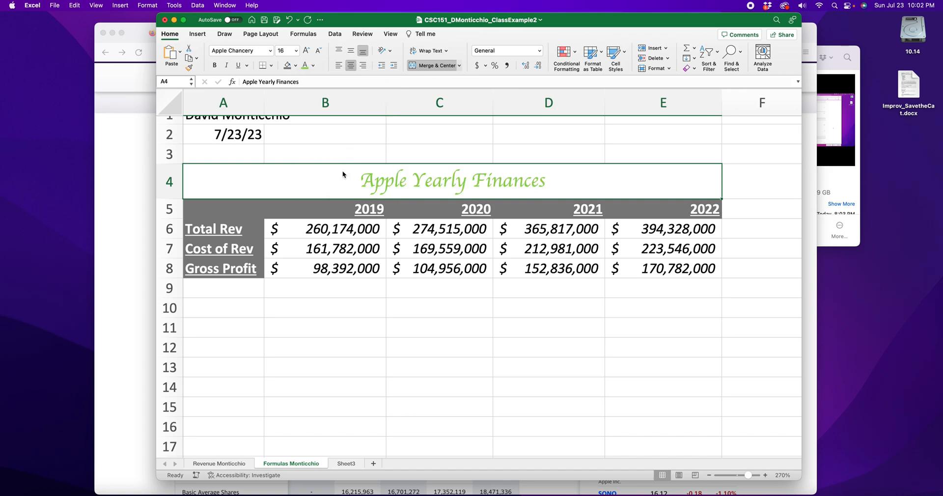
{"action": "left_click", "coordinate": [296, 65]}
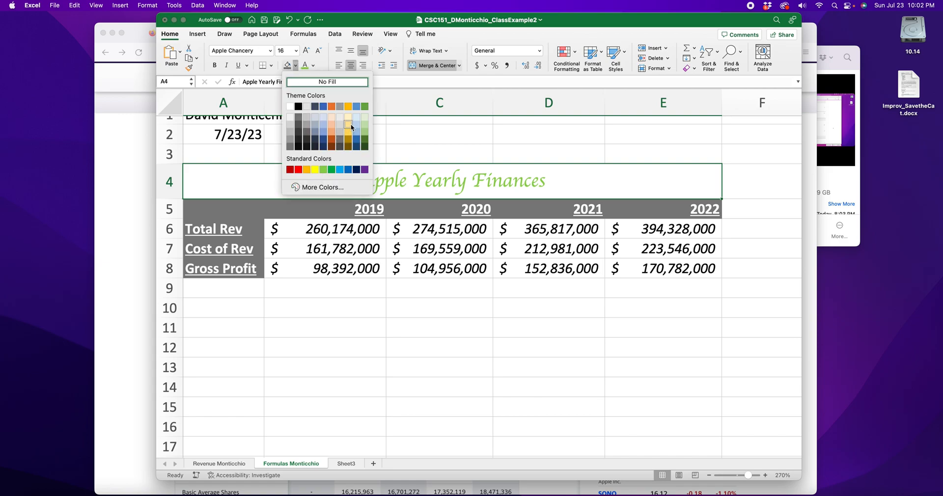
{"action": "left_click", "coordinate": [349, 125]}
{"action": "left_click", "coordinate": [392, 320]}
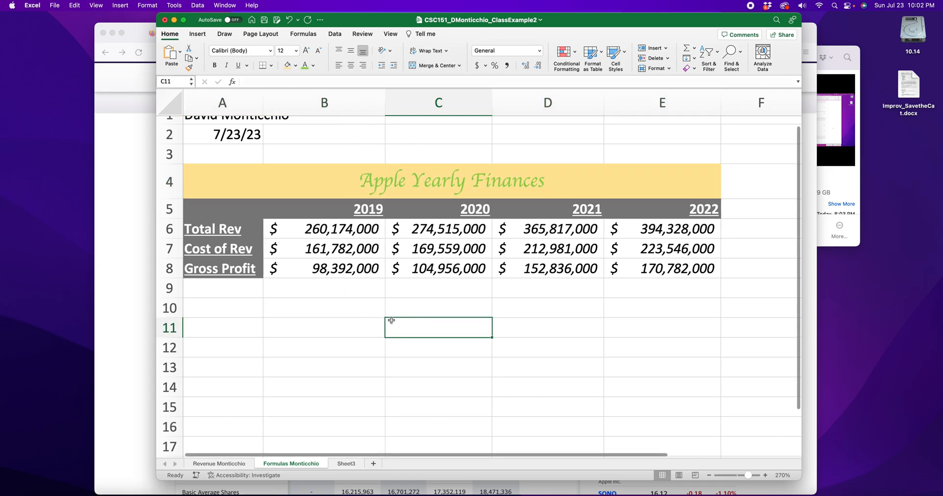
Recolour the title text dark green and select the titled table A4:E8.
{"action": "left_click", "coordinate": [378, 183]}
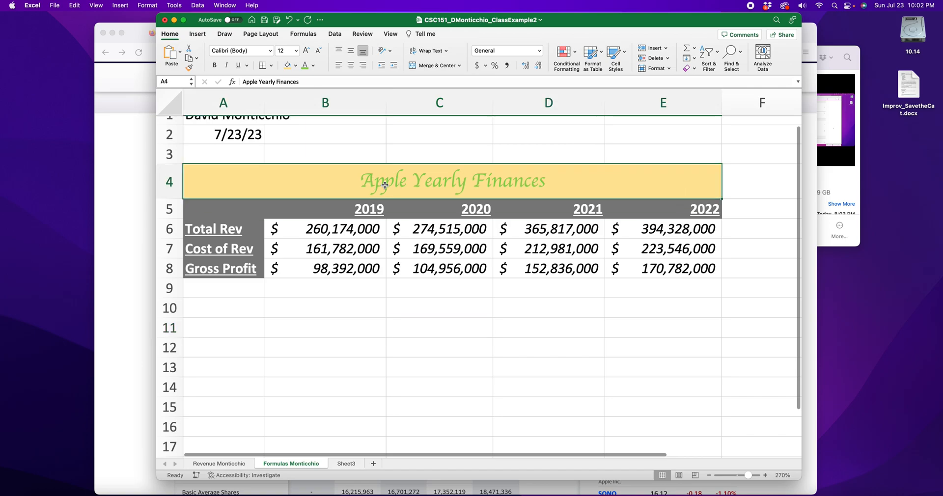
{"action": "left_click", "coordinate": [313, 65]}
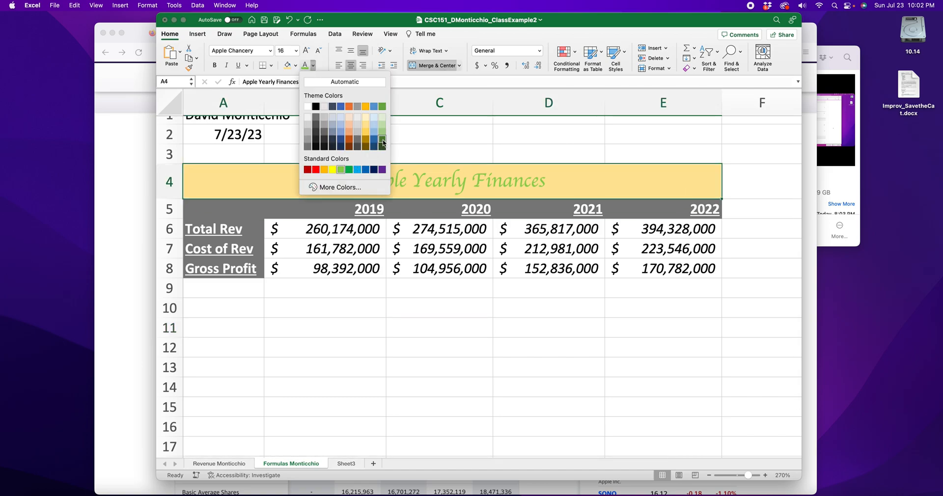
{"action": "left_click", "coordinate": [382, 143]}
{"action": "left_click", "coordinate": [383, 389]}
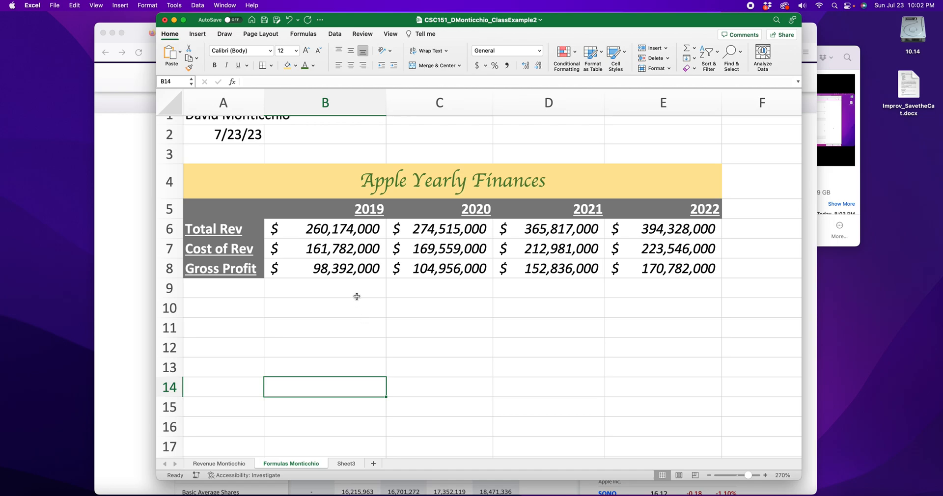
{"action": "scroll", "coordinate": [344, 299], "scroll_direction": "down", "scroll_amount": 1}
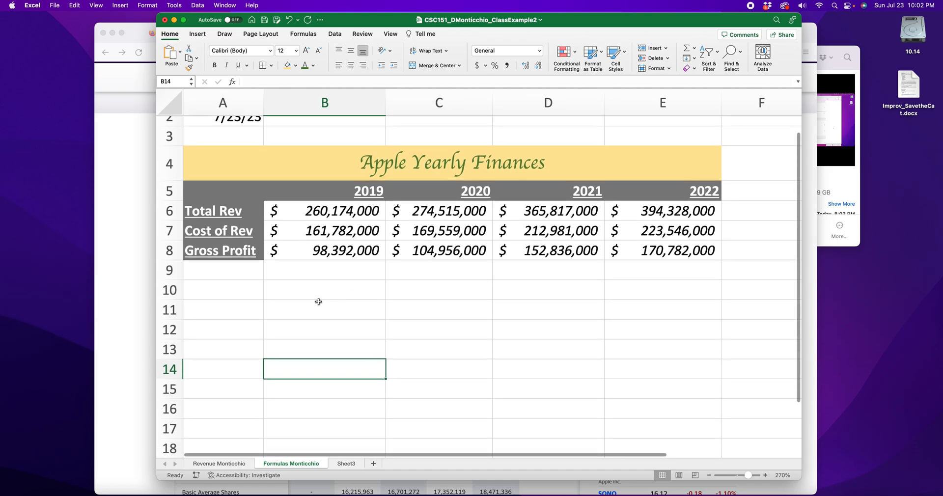
{"action": "left_click_drag", "start_coordinate": [317, 167], "coordinate": [546, 256]}
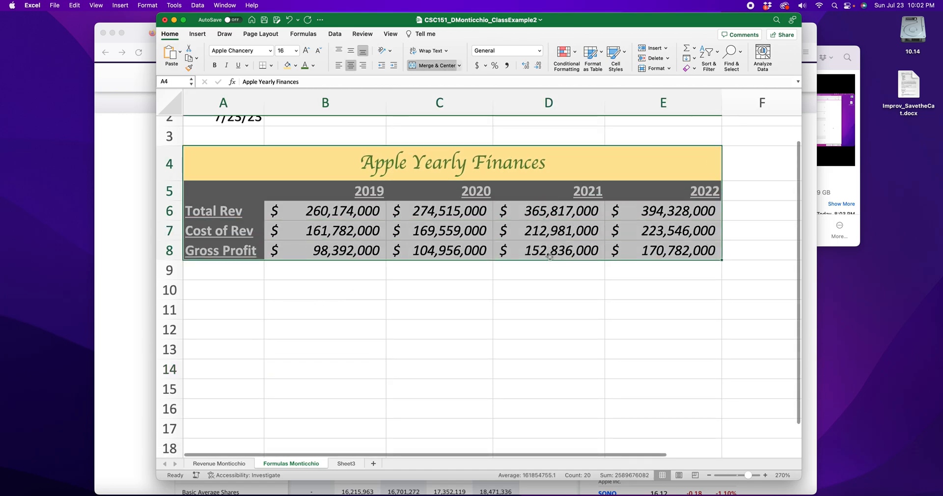
{"action": "left_click", "coordinate": [412, 344]}
{"action": "left_click", "coordinate": [151, 295]}
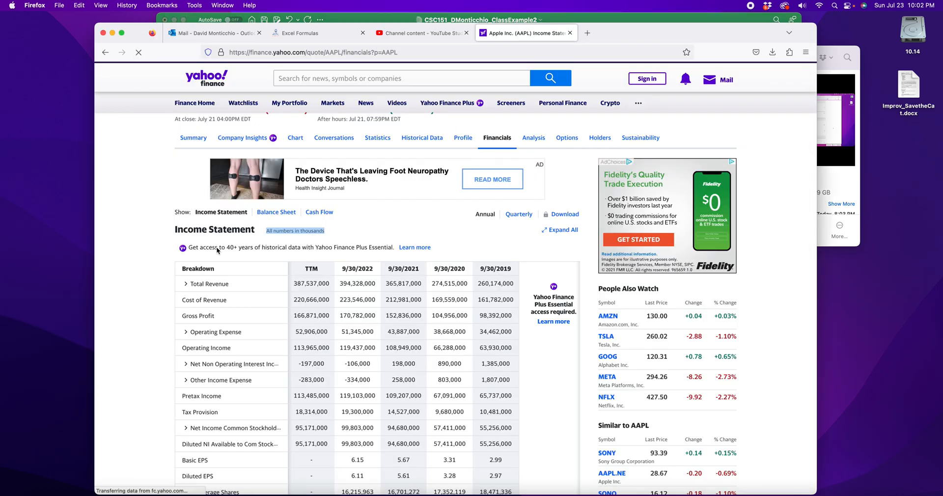
{"action": "left_click", "coordinate": [319, 34]}
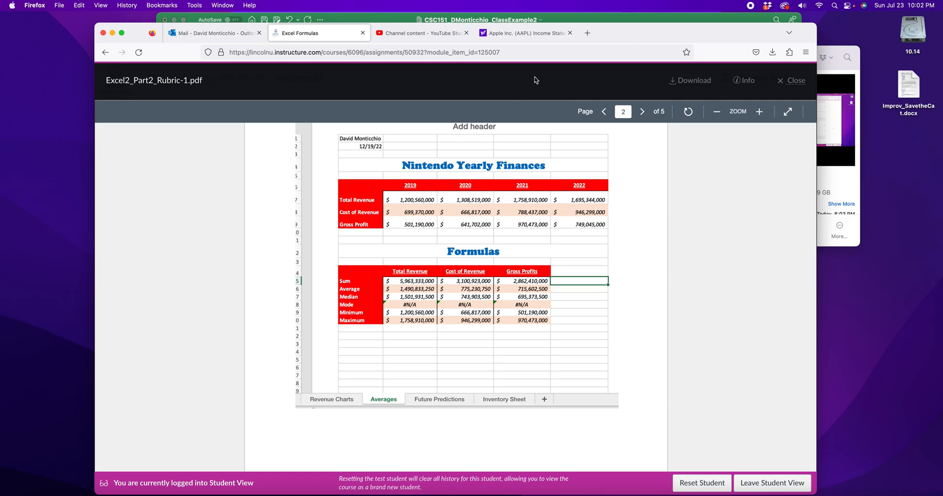
{"action": "left_click", "coordinate": [602, 16]}
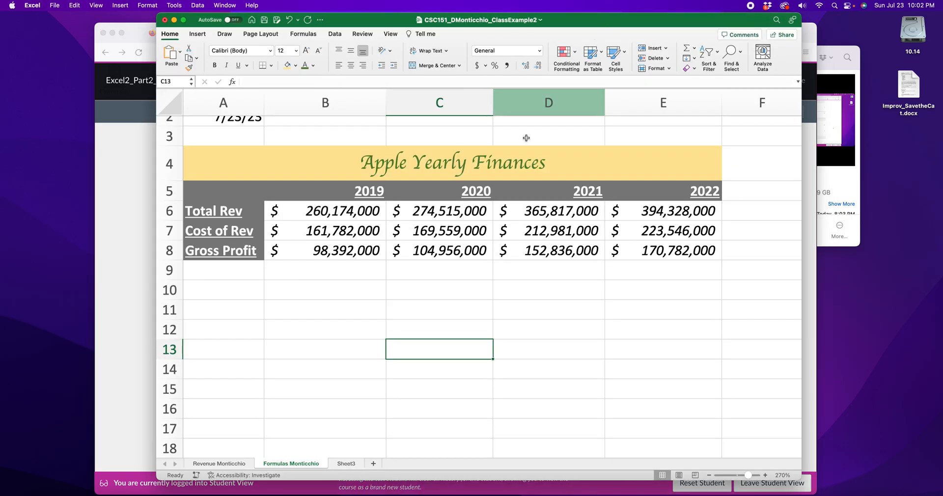
Merge A10:E10, give it the Heading 1 style, and enter the title 'Formulas'.
{"action": "left_click_drag", "start_coordinate": [204, 292], "coordinate": [635, 286]}
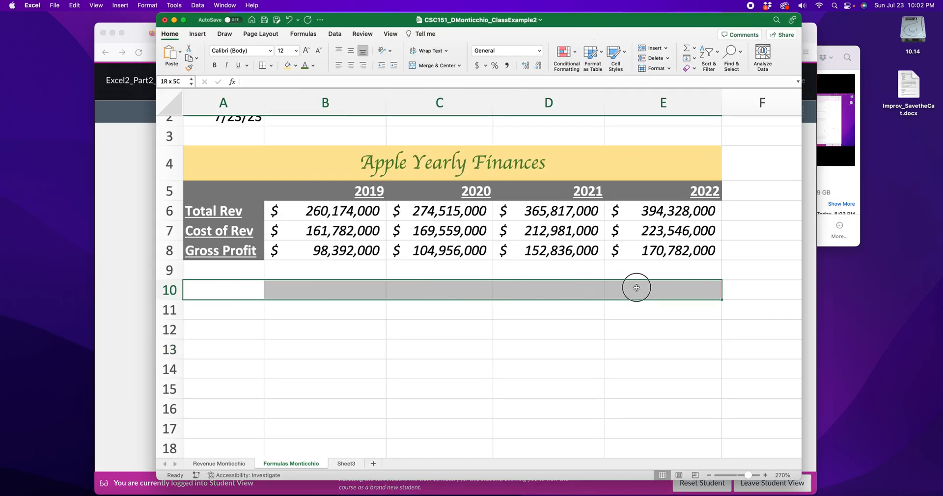
{"action": "left_click", "coordinate": [435, 69]}
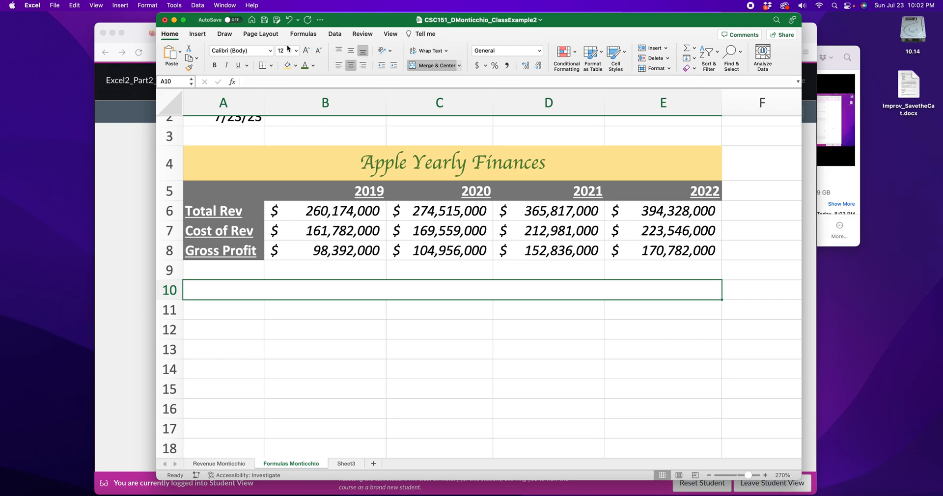
{"action": "left_click", "coordinate": [625, 54]}
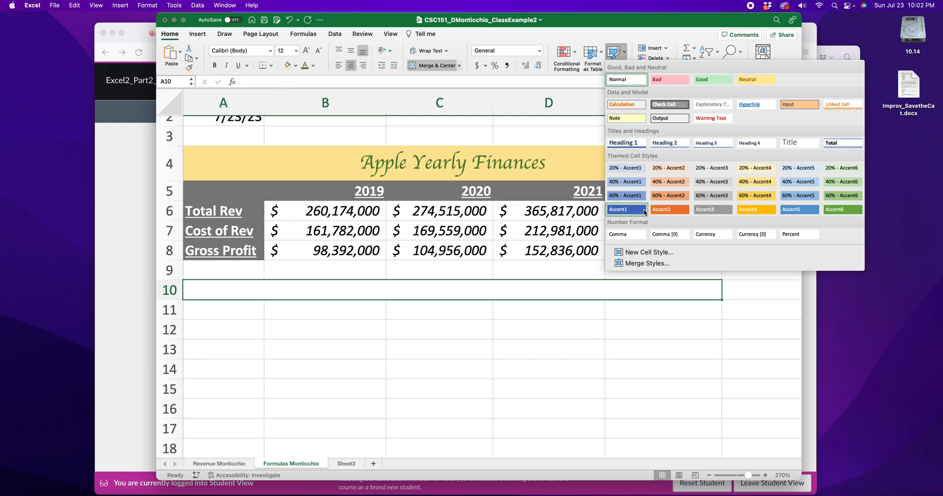
{"action": "left_click", "coordinate": [625, 143]}
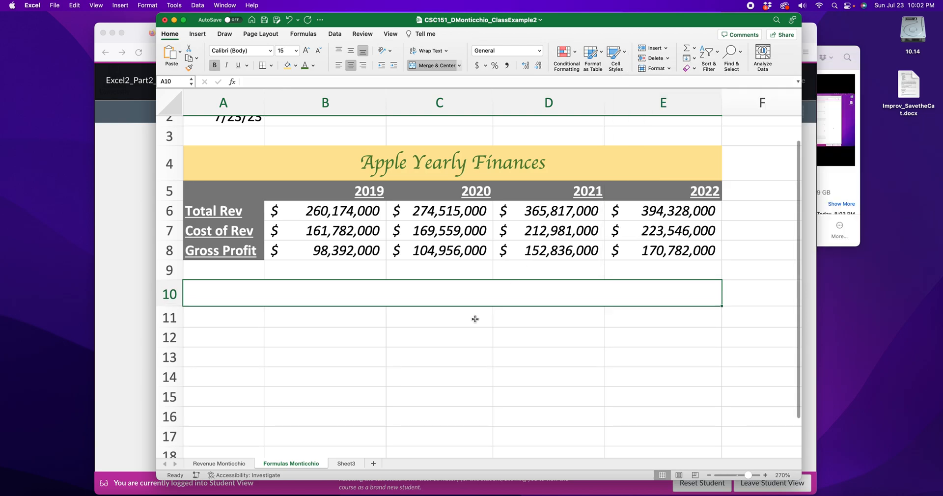
{"action": "double_click", "coordinate": [451, 296]}
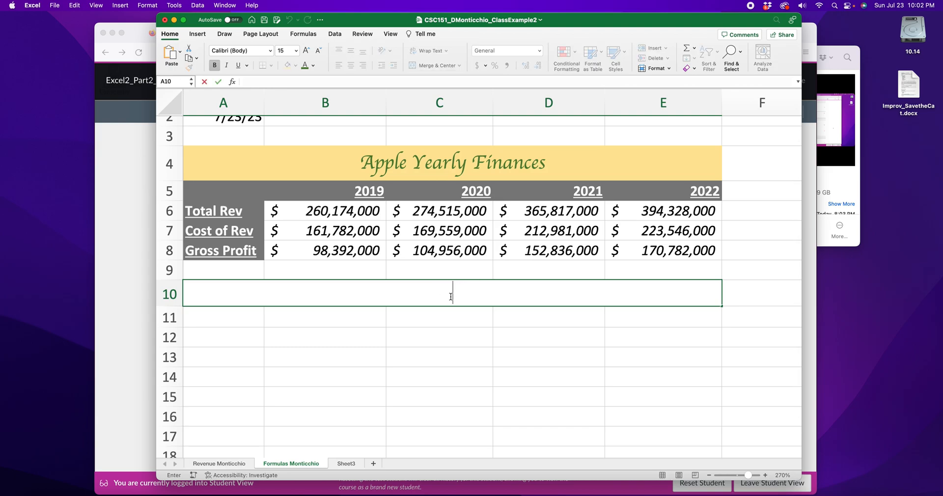
{"action": "type", "text": "Formulas"}
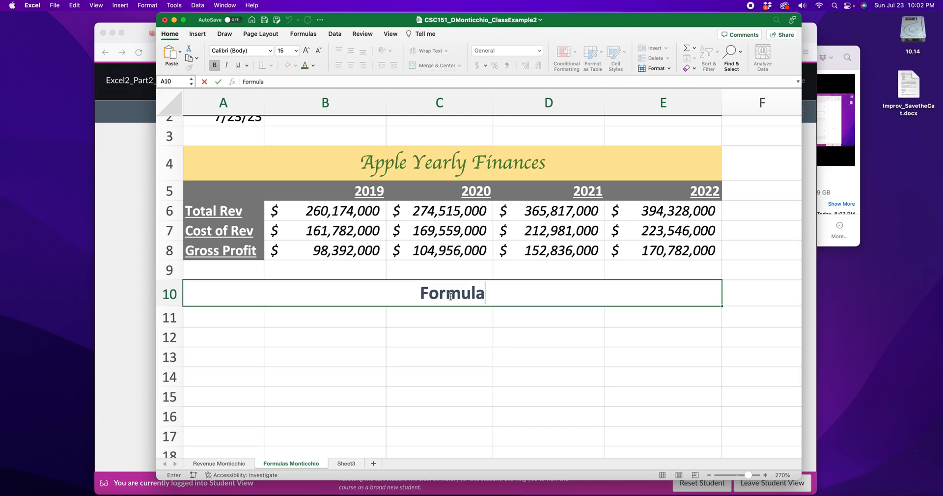
{"action": "key", "text": "Return"}
Look over the revenue figures A6:E8 and cells B11–B15, then bring the rubric PDF forward.
{"action": "left_click", "coordinate": [437, 375]}
{"action": "left_click", "coordinate": [234, 320]}
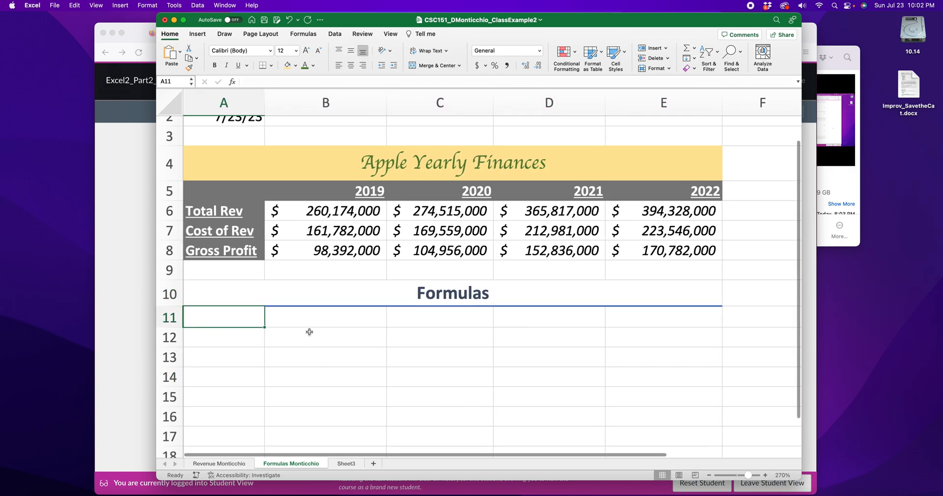
{"action": "scroll", "coordinate": [307, 329], "scroll_direction": "up", "scroll_amount": 2}
{"action": "scroll", "coordinate": [256, 208], "scroll_direction": "down", "scroll_amount": 1}
{"action": "left_click_drag", "start_coordinate": [252, 224], "coordinate": [690, 278]}
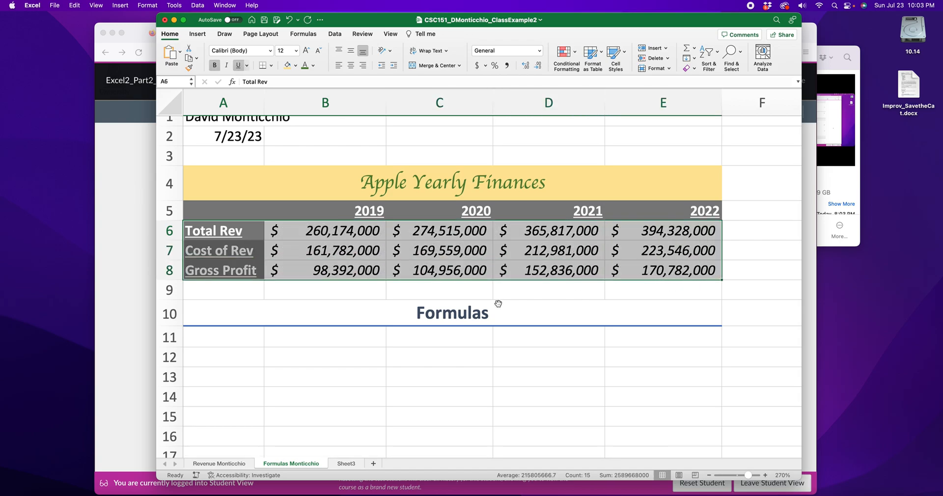
{"action": "scroll", "coordinate": [276, 293], "scroll_direction": "down", "scroll_amount": 4}
{"action": "left_click", "coordinate": [294, 271]}
{"action": "left_click", "coordinate": [298, 293]}
{"action": "left_click", "coordinate": [304, 324]}
{"action": "left_click", "coordinate": [308, 350]}
{"action": "left_click", "coordinate": [301, 272]}
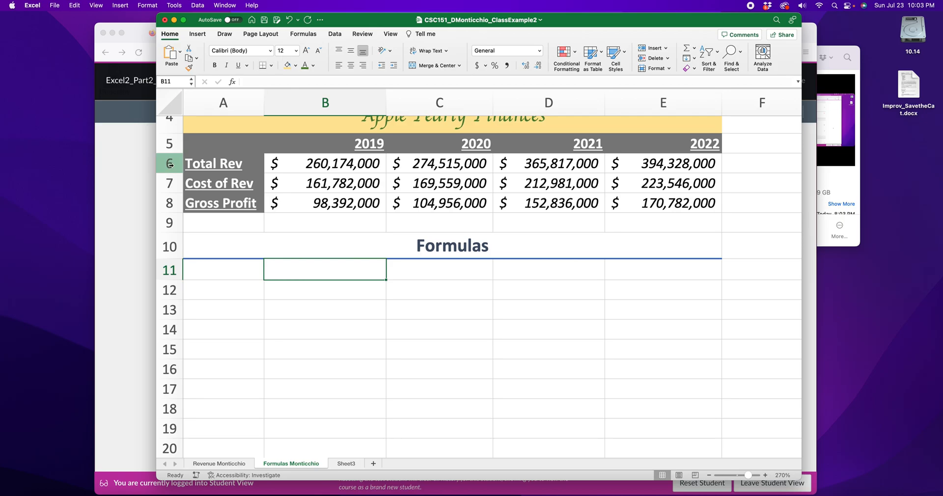
{"action": "left_click", "coordinate": [130, 184]}
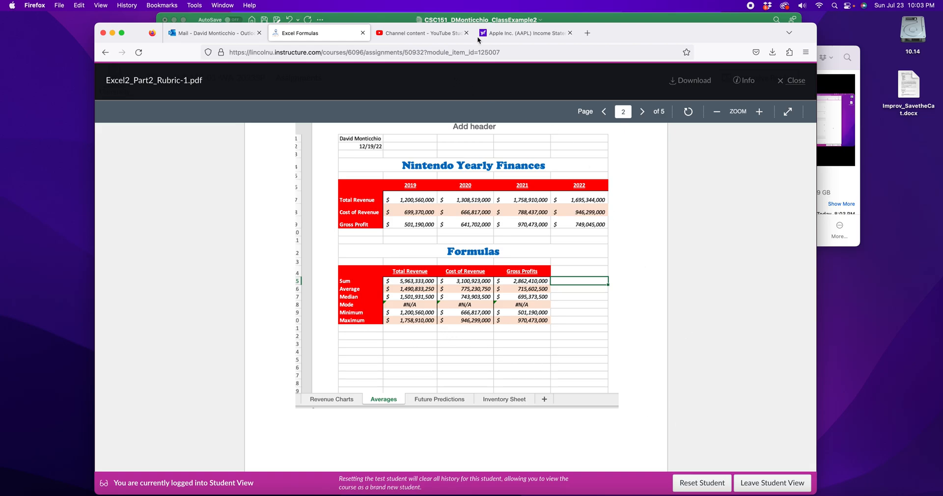
Switch from the rubric PDF back to the Excel workbook.
{"action": "left_click", "coordinate": [579, 17]}
Enter the column headers Total Rev, Cost of Rev and Gross Profit in B11:D11.
{"action": "left_click", "coordinate": [248, 275]}
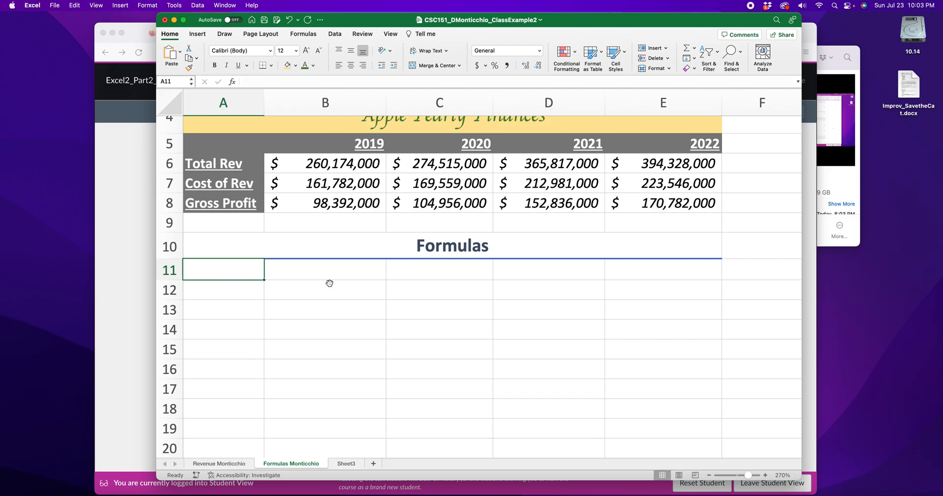
{"action": "scroll", "coordinate": [321, 293], "scroll_direction": "up", "scroll_amount": 2}
{"action": "left_click", "coordinate": [318, 310]}
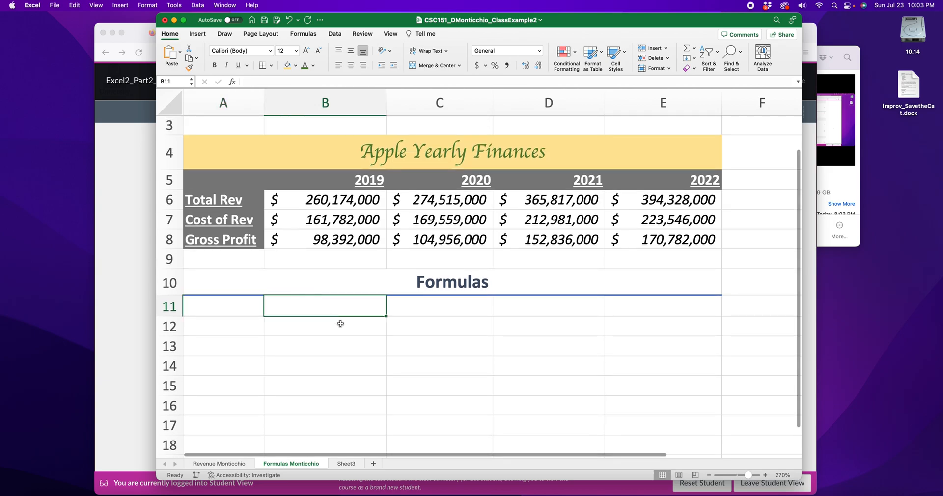
{"action": "type", "text": "Total Rev"}
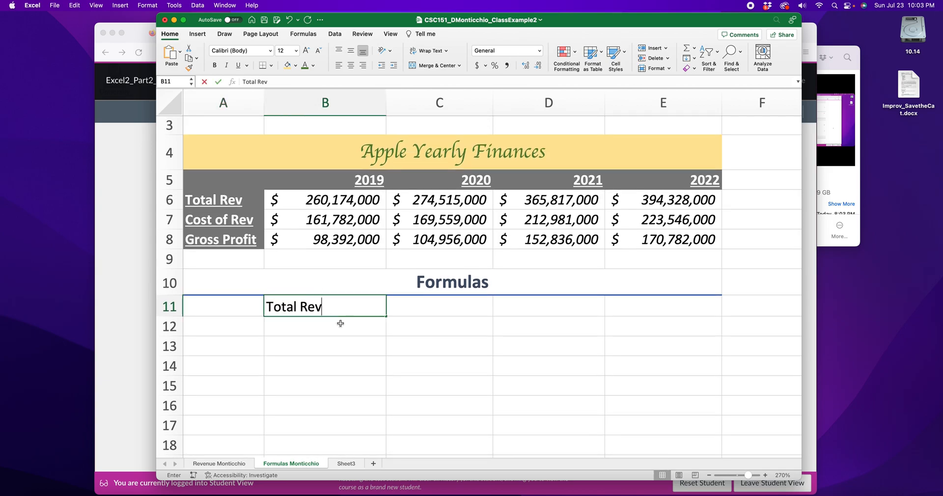
{"action": "left_click", "coordinate": [211, 200]}
{"action": "left_click", "coordinate": [401, 309]}
{"action": "type", "text": "Cost of Rev"}
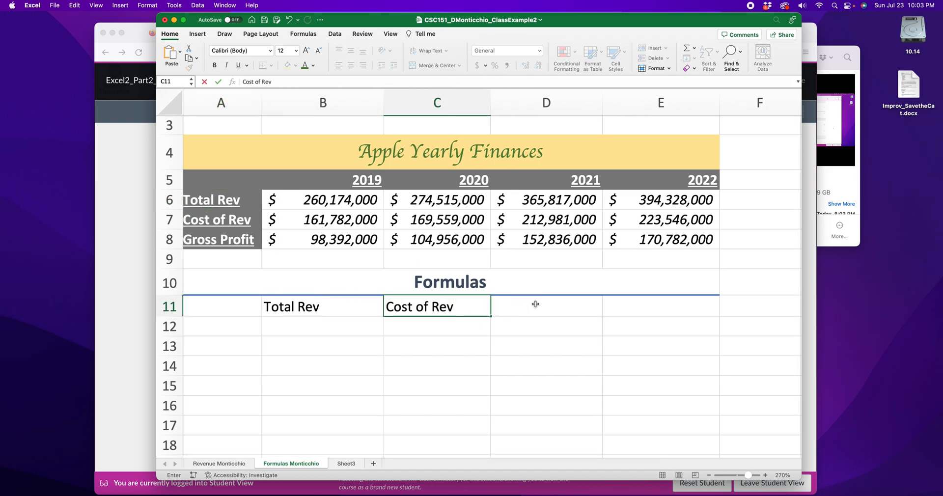
{"action": "left_click", "coordinate": [535, 304]}
{"action": "type", "text": "Gross Profit"}
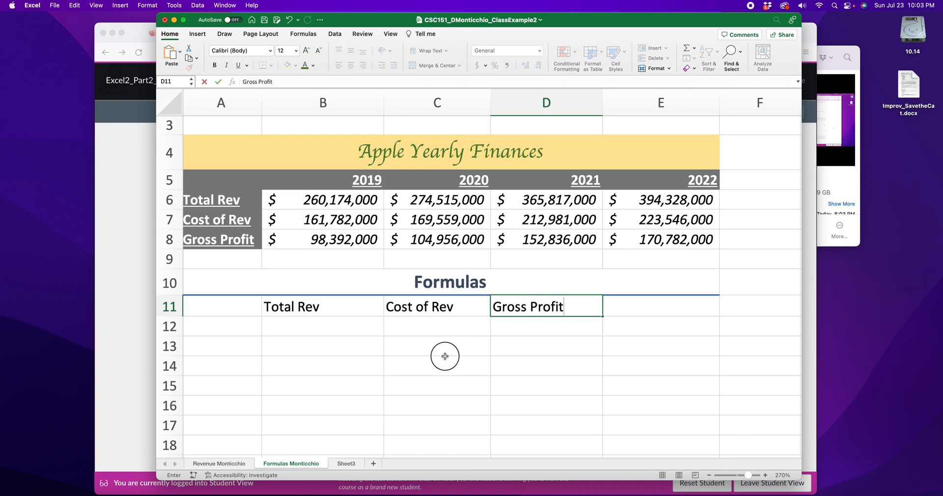
{"action": "left_click", "coordinate": [427, 361]}
List the row labels Average, Median, Mode, Min and Max down A12:A16.
{"action": "left_click", "coordinate": [238, 326]}
{"action": "type", "text": "Averag"}
{"action": "key", "text": "Return"}
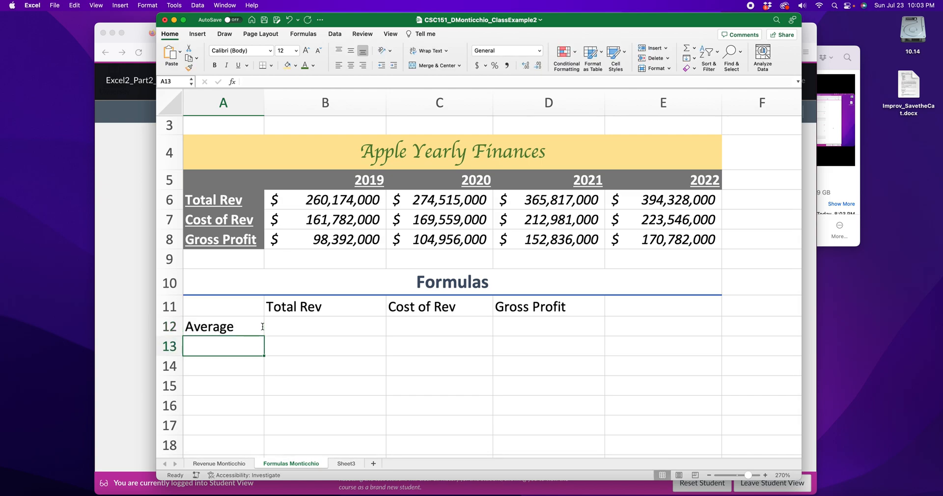
{"action": "type", "text": "Median"}
{"action": "key", "text": "Return"}
{"action": "type", "text": "Mode"}
{"action": "key", "text": "Return"}
{"action": "type", "text": "Min"}
{"action": "key", "text": "Return"}
{"action": "type", "text": "Max"}
{"action": "key", "text": "Return"}
Check the rubric PDF, then return to Excel and select row 12.
{"action": "left_click", "coordinate": [123, 247]}
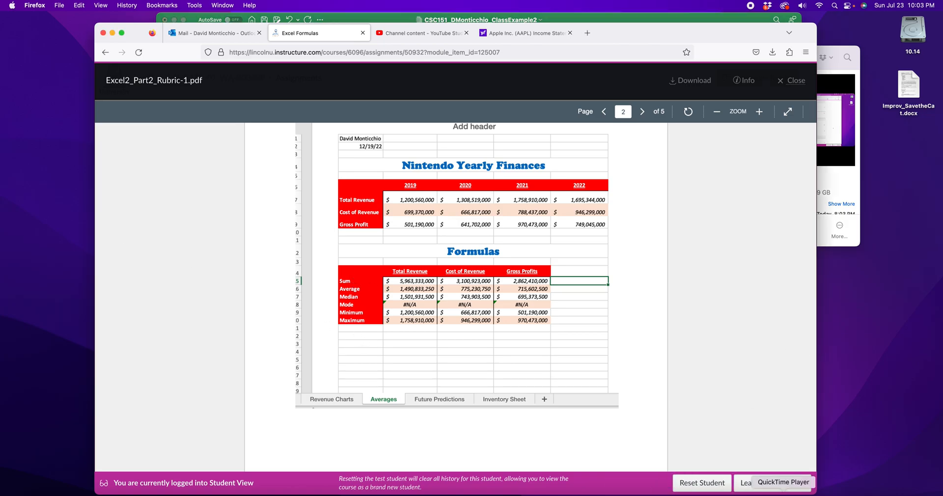
{"action": "left_click", "coordinate": [612, 17]}
{"action": "left_click", "coordinate": [169, 326]}
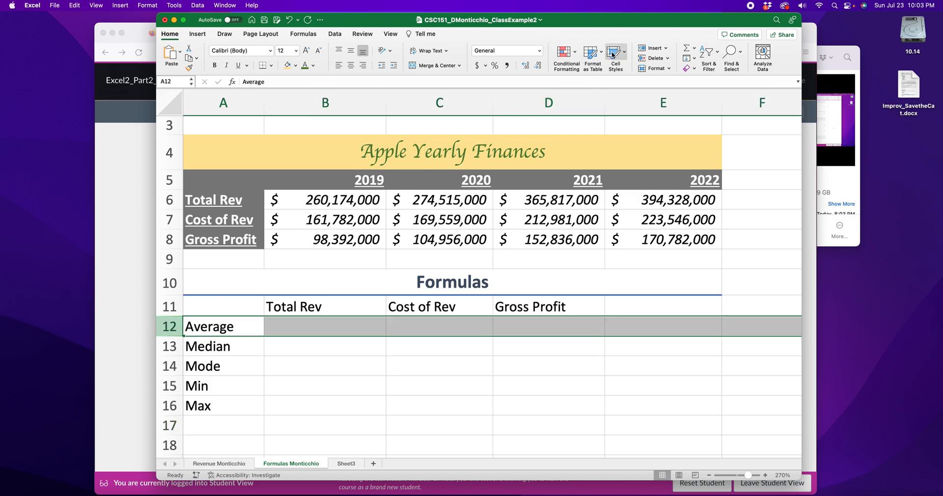
Insert a blank row above Average and label it Sum in A12.
{"action": "left_click", "coordinate": [651, 52]}
{"action": "left_click", "coordinate": [213, 325]}
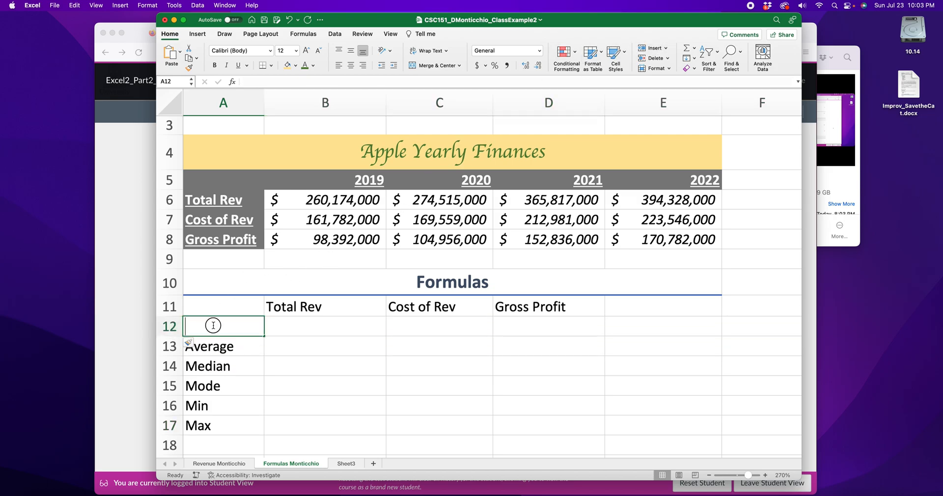
{"action": "type", "text": "Sum"}
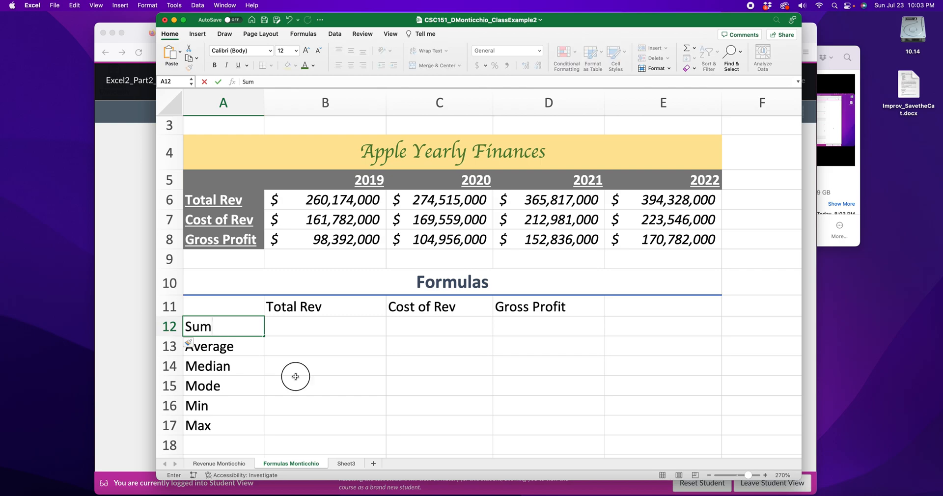
{"action": "left_click", "coordinate": [294, 385]}
Review the labels Sum through Max in A12:A17 against the rubric PDF.
{"action": "left_click", "coordinate": [221, 330]}
{"action": "left_click", "coordinate": [230, 346]}
{"action": "left_click", "coordinate": [231, 367]}
{"action": "left_click", "coordinate": [231, 385]}
{"action": "left_click", "coordinate": [234, 406]}
{"action": "left_click", "coordinate": [231, 427]}
{"action": "left_click", "coordinate": [124, 198]}
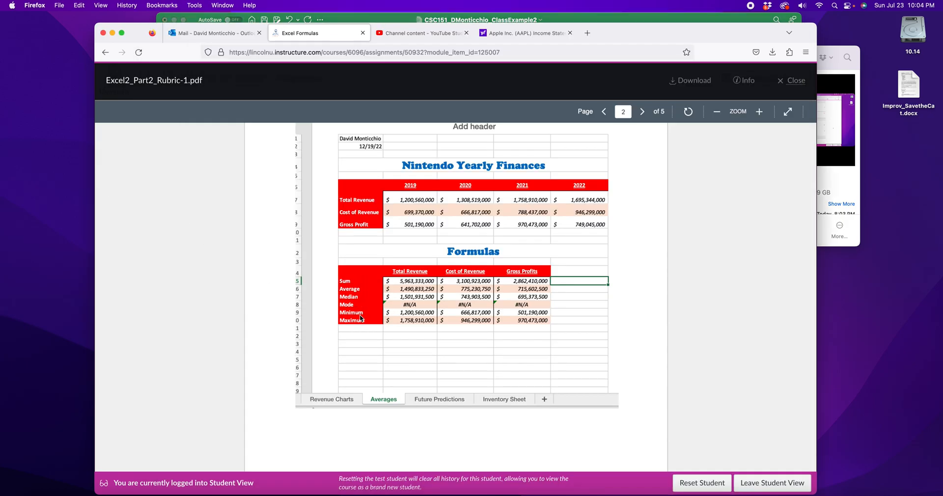
{"action": "left_click", "coordinate": [672, 20]}
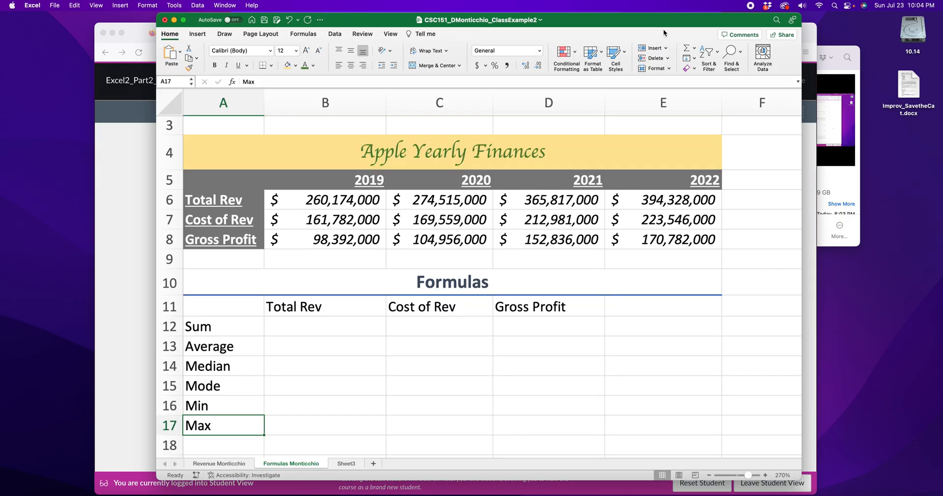
Fill the header row A11:D11 with light blue.
{"action": "left_click", "coordinate": [361, 289]}
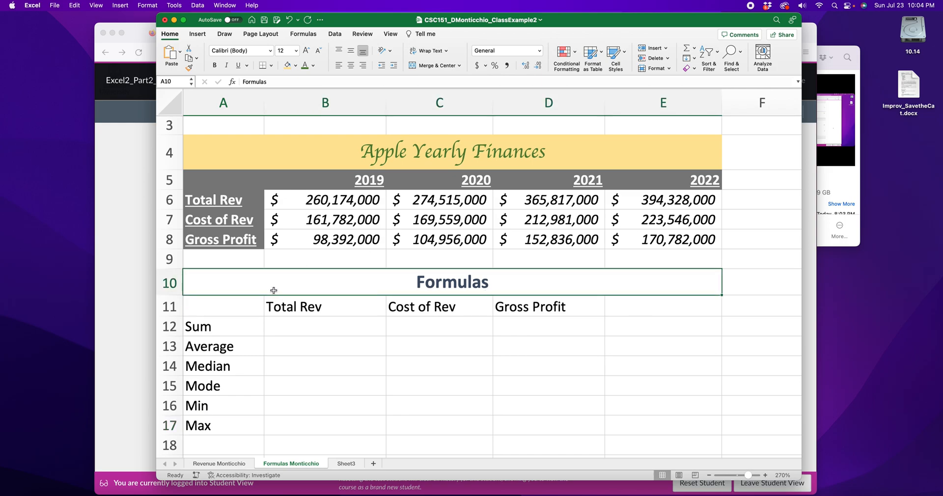
{"action": "left_click", "coordinate": [631, 298]}
{"action": "left_click_drag", "start_coordinate": [565, 307], "coordinate": [221, 307]}
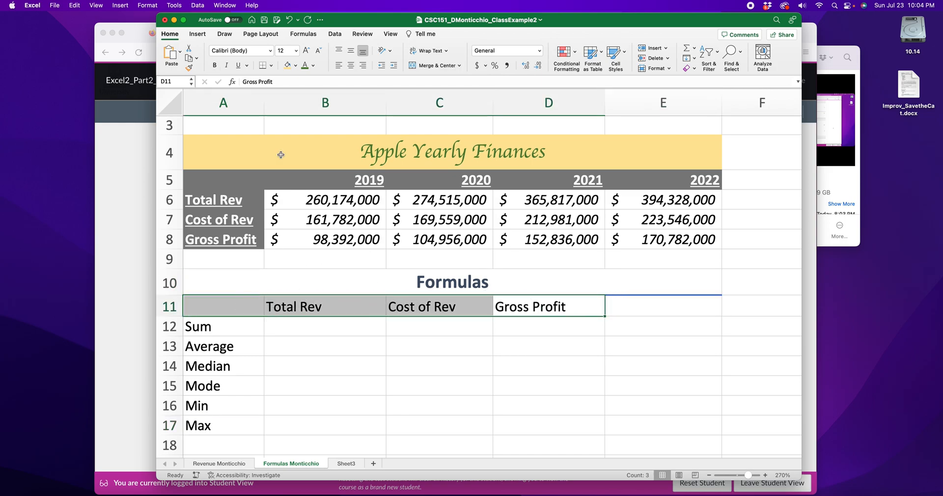
{"action": "left_click", "coordinate": [295, 65]}
{"action": "left_click", "coordinate": [324, 139]}
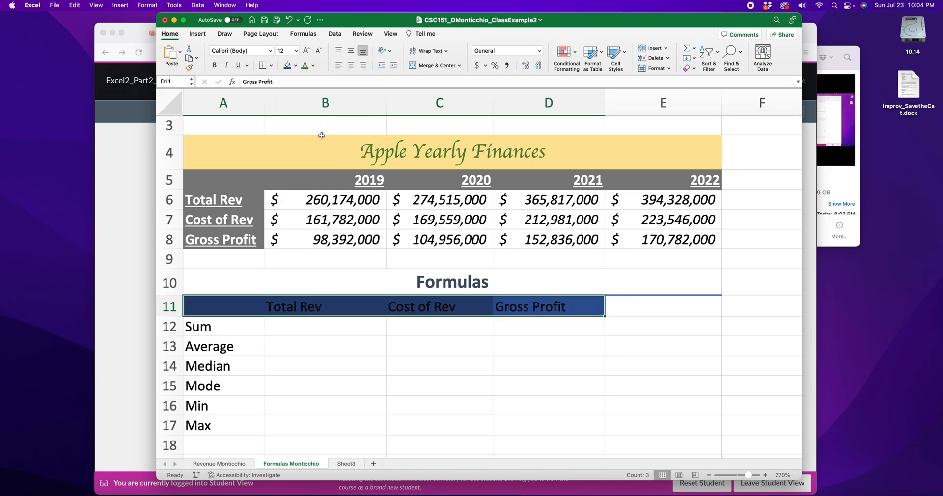
{"action": "left_click", "coordinate": [297, 66]}
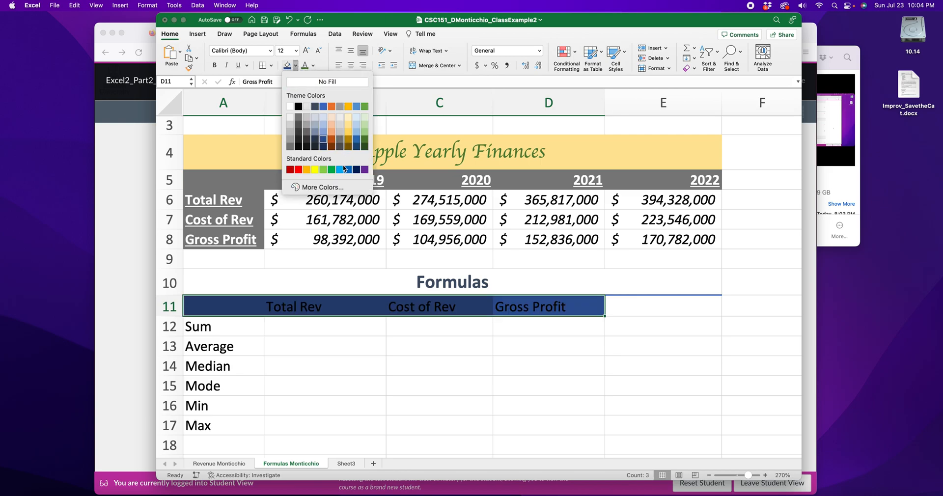
{"action": "left_click", "coordinate": [323, 128]}
Make the column headers B11:D11 white, bold, underlined and centred.
{"action": "left_click", "coordinate": [247, 331]}
{"action": "left_click_drag", "start_coordinate": [289, 307], "coordinate": [520, 308]}
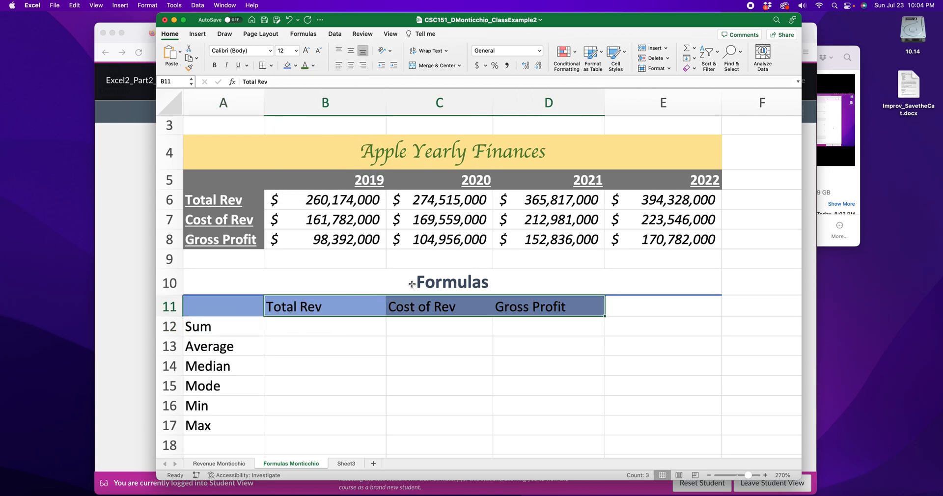
{"action": "left_click", "coordinate": [314, 65]}
{"action": "left_click", "coordinate": [307, 105]}
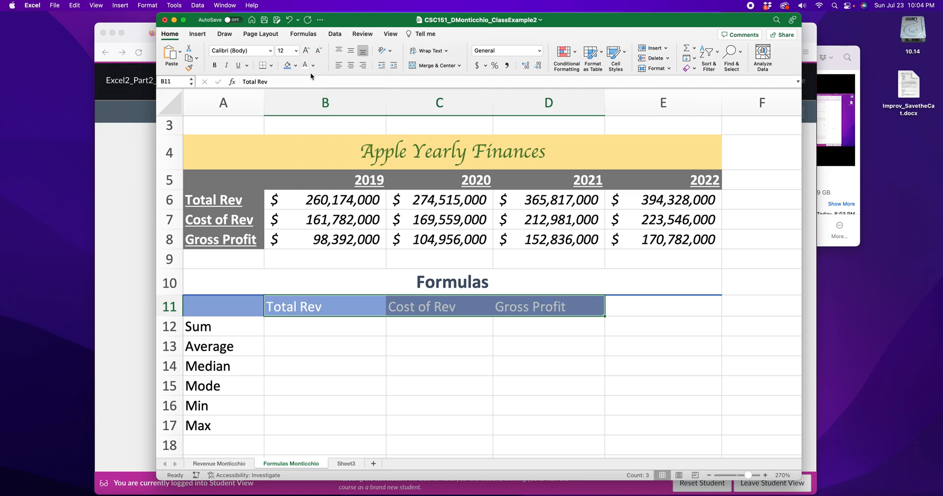
{"action": "left_click", "coordinate": [216, 65]}
{"action": "left_click", "coordinate": [238, 65]}
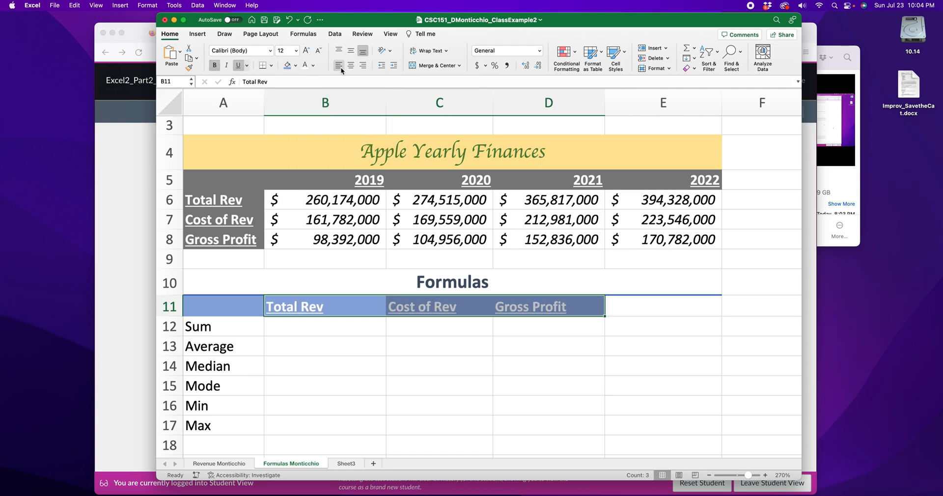
{"action": "left_click", "coordinate": [351, 65]}
{"action": "left_click", "coordinate": [374, 343]}
Give the row labels Sum through Max white text, blue fill, underline and bold.
{"action": "left_click_drag", "start_coordinate": [241, 325], "coordinate": [228, 425]}
{"action": "left_click", "coordinate": [312, 67]}
{"action": "left_click", "coordinate": [301, 67]}
{"action": "left_click", "coordinate": [305, 67]}
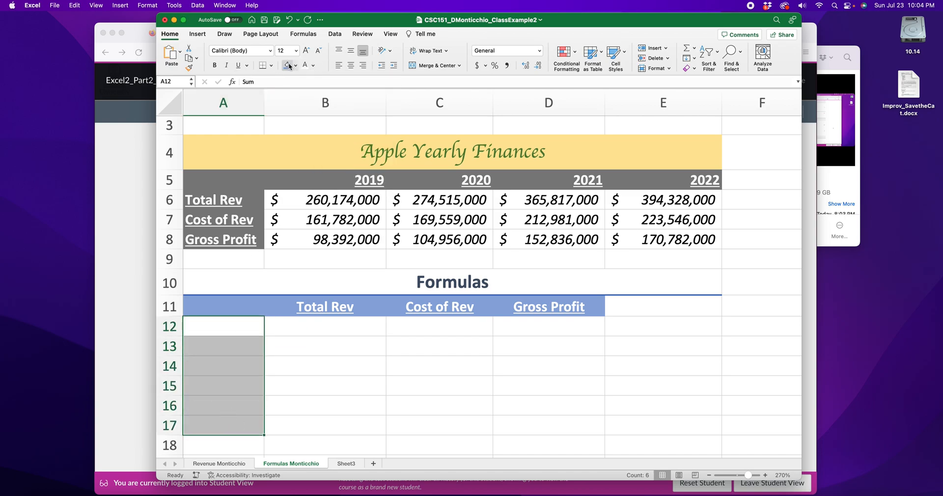
{"action": "left_click", "coordinate": [289, 67]}
{"action": "left_click", "coordinate": [237, 65]}
{"action": "left_click", "coordinate": [214, 66]}
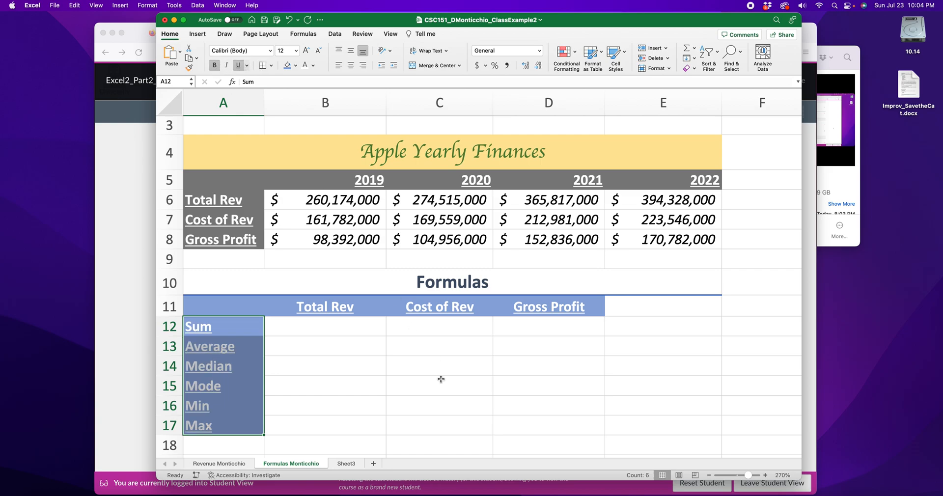
{"action": "left_click", "coordinate": [440, 378]}
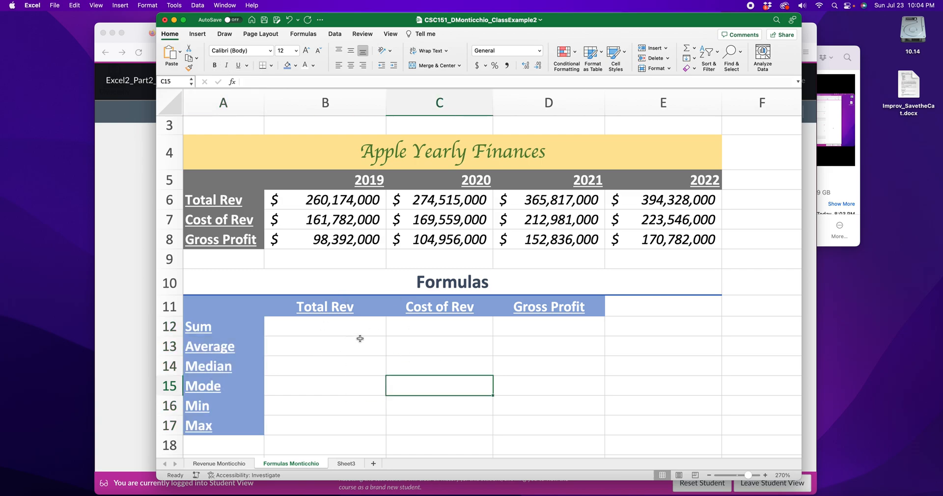
Unmerge the Formulas title and re-merge it centred across A10:D10.
{"action": "left_click", "coordinate": [504, 291]}
{"action": "left_click", "coordinate": [431, 67]}
{"action": "left_click", "coordinate": [566, 401]}
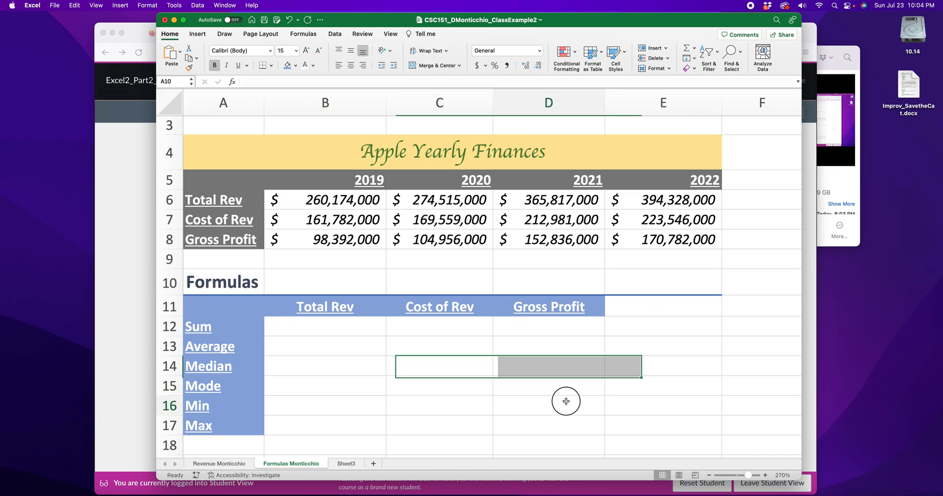
{"action": "left_click_drag", "start_coordinate": [235, 280], "coordinate": [516, 286]}
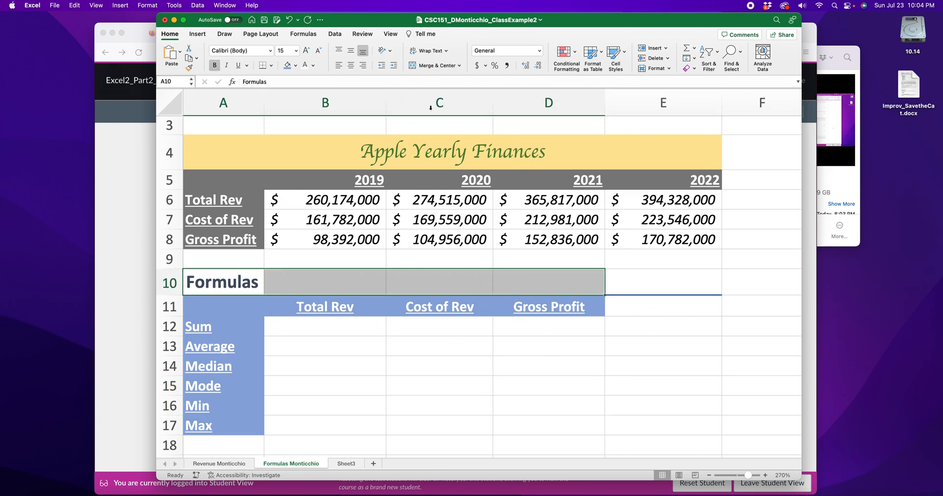
{"action": "left_click", "coordinate": [428, 64]}
{"action": "left_click", "coordinate": [669, 420]}
{"action": "left_click", "coordinate": [670, 290]}
{"action": "left_click", "coordinate": [686, 362]}
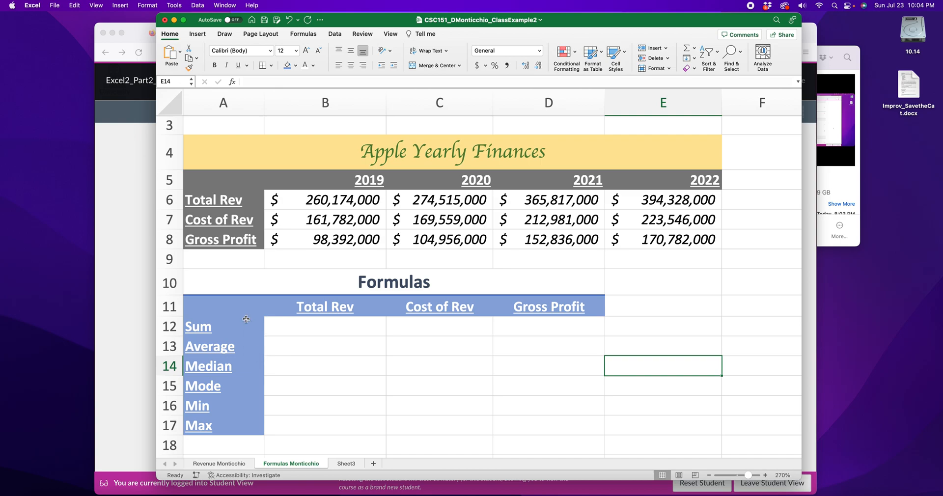
Enter =SUM(B6,C6,D6,E6) in B12 to total the four yearly revenues.
{"action": "left_click", "coordinate": [374, 332]}
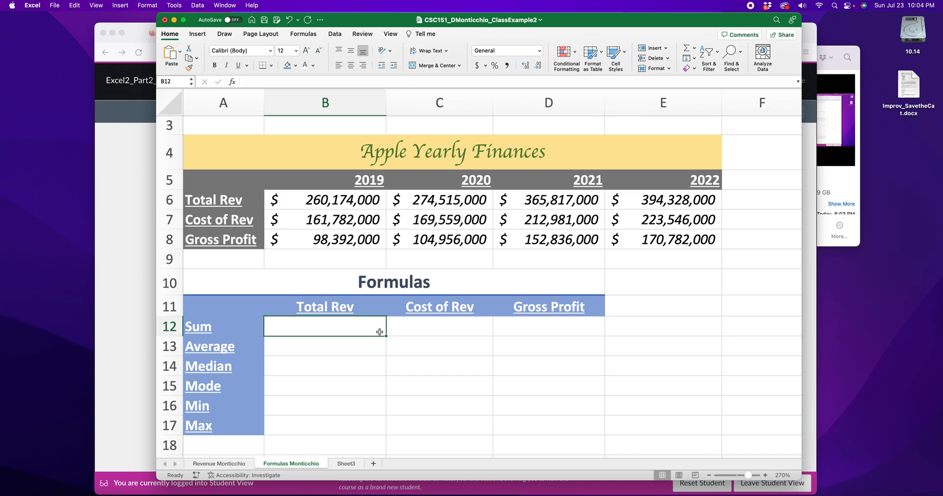
{"action": "type", "text": "="}
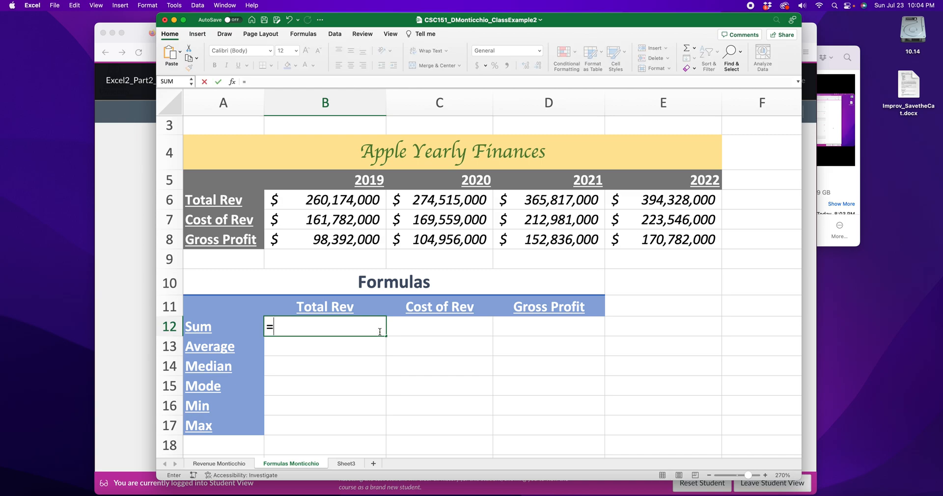
{"action": "type", "text": "sum"}
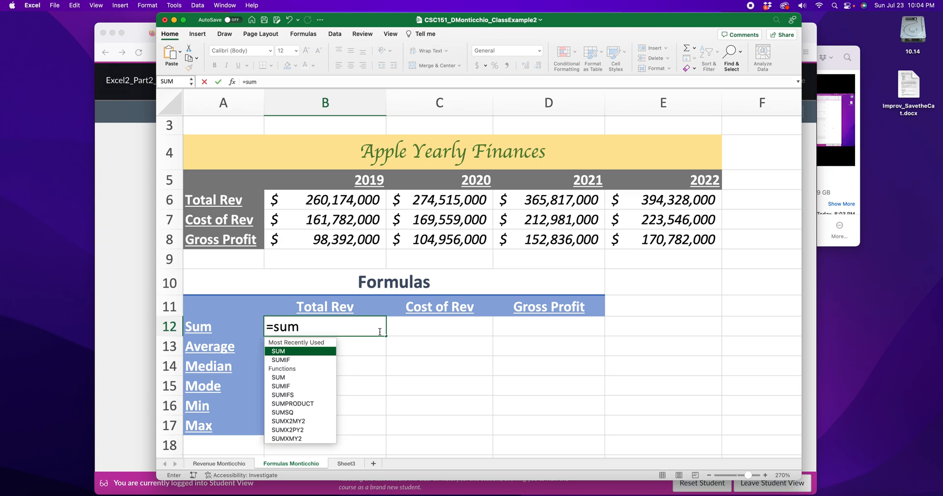
{"action": "type", "text": "("}
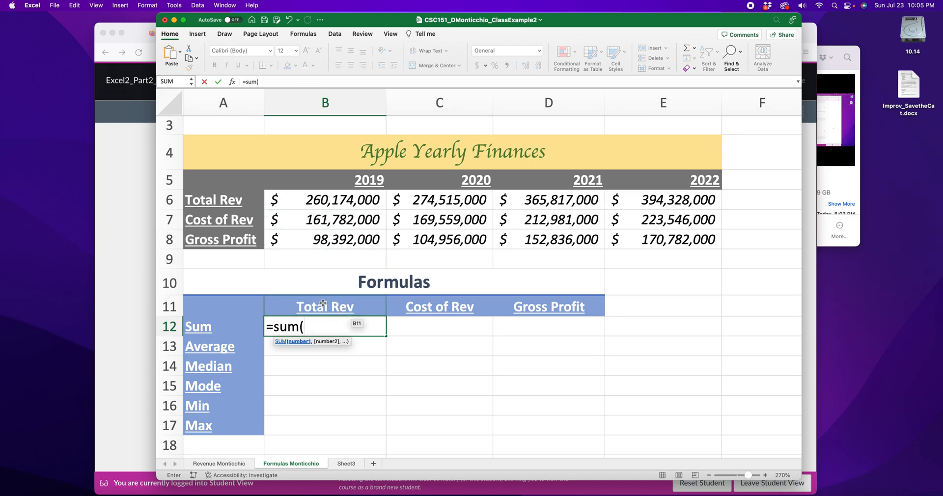
{"action": "left_click", "coordinate": [325, 200]}
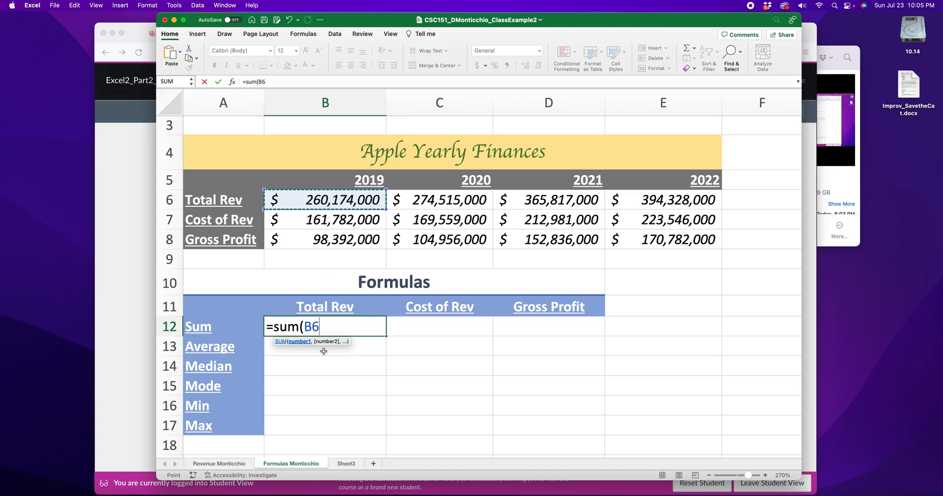
{"action": "type", "text": ","}
{"action": "left_click", "coordinate": [449, 201]}
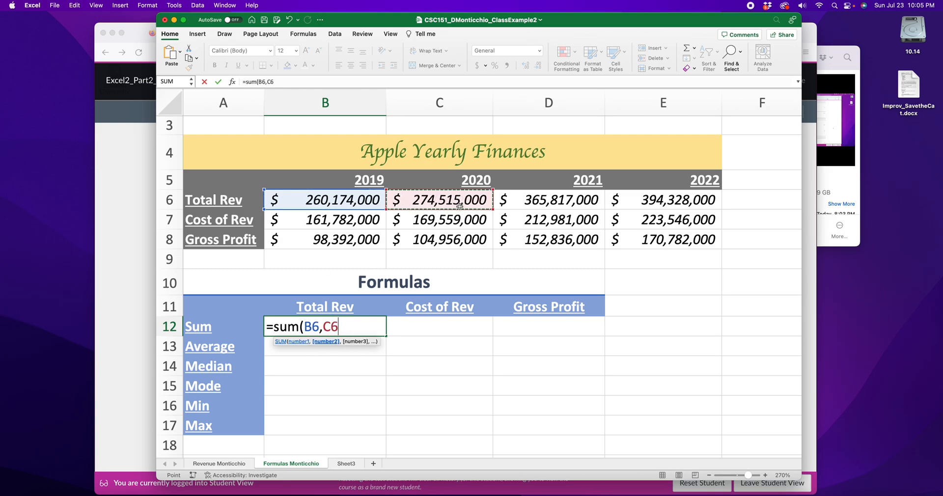
{"action": "type", "text": ","}
{"action": "left_click", "coordinate": [553, 204]}
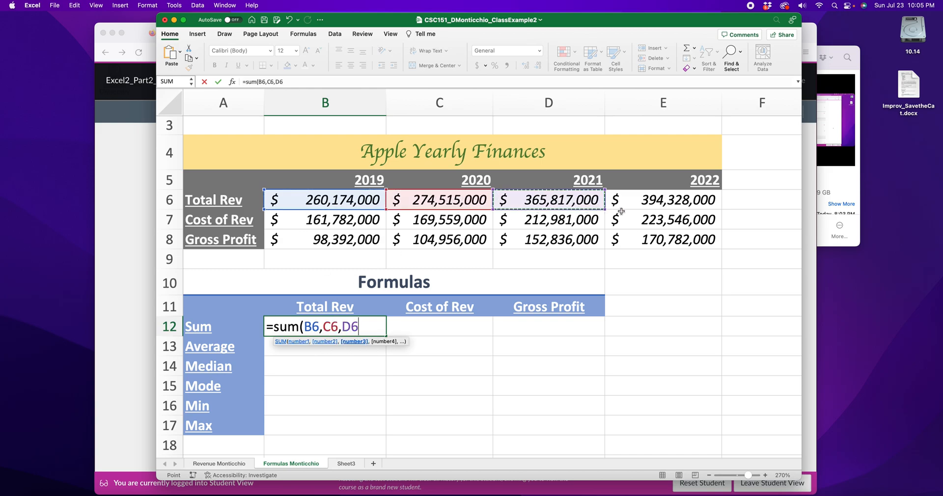
{"action": "type", "text": ","}
{"action": "left_click", "coordinate": [643, 206]}
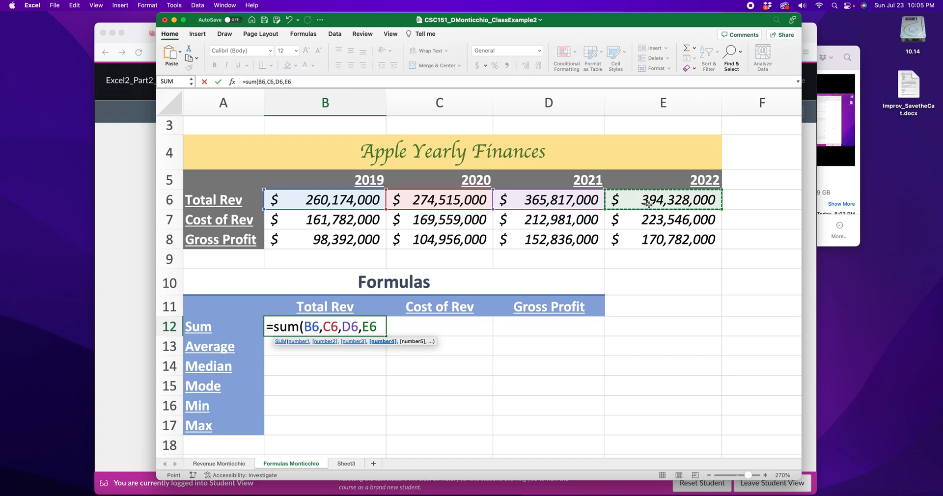
{"action": "type", "text": ")"}
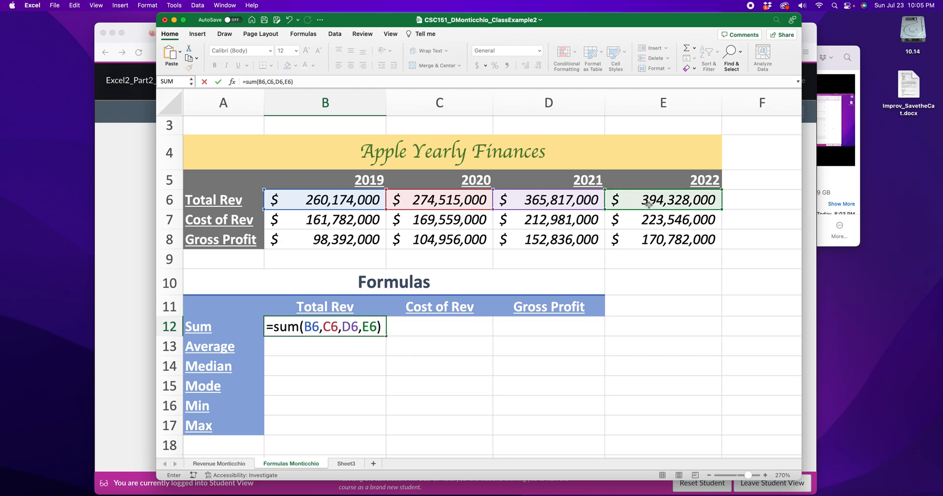
{"action": "left_click_drag", "start_coordinate": [303, 326], "coordinate": [376, 328]}
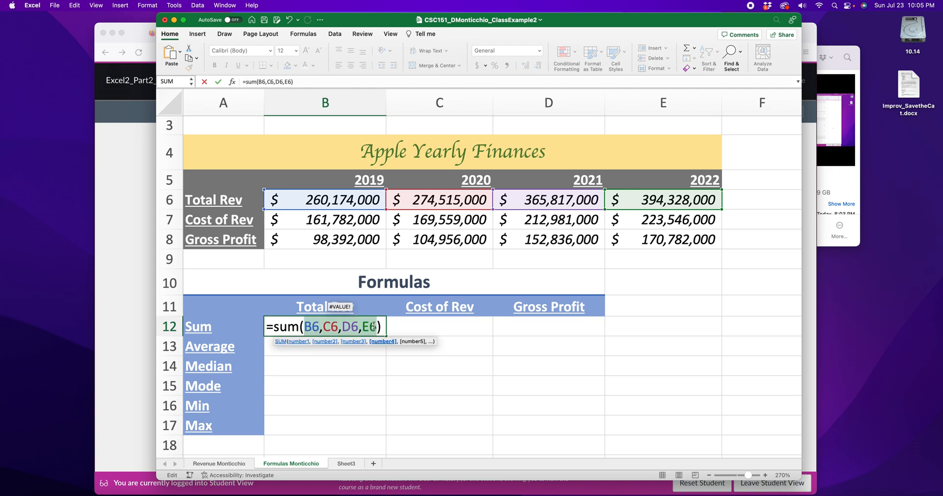
{"action": "key", "text": "Return"}
Check the B12 formula against revenue cells B6 through E6.
{"action": "left_click", "coordinate": [342, 328]}
{"action": "left_click", "coordinate": [328, 203]}
{"action": "left_click", "coordinate": [430, 201]}
{"action": "left_click", "coordinate": [550, 202]}
{"action": "left_click", "coordinate": [684, 202]}
Rewrite B12 as the range sum =SUM(B6:E6), then begin a SUM formula in C12.
{"action": "double_click", "coordinate": [347, 319]}
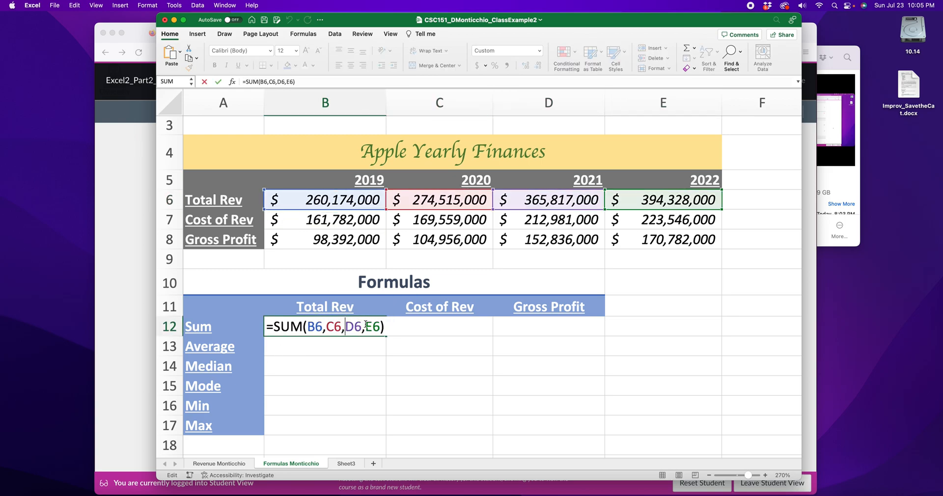
{"action": "left_click_drag", "start_coordinate": [383, 326], "coordinate": [276, 327]}
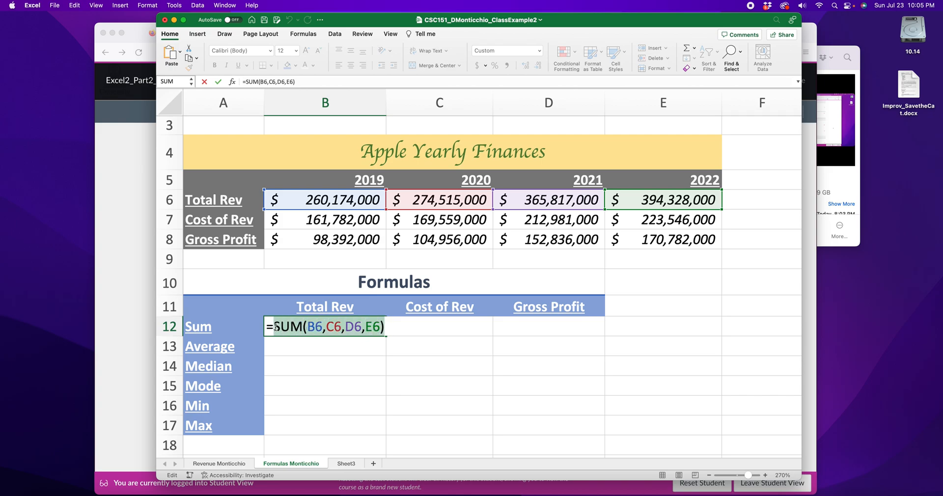
{"action": "type", "text": "SUM("}
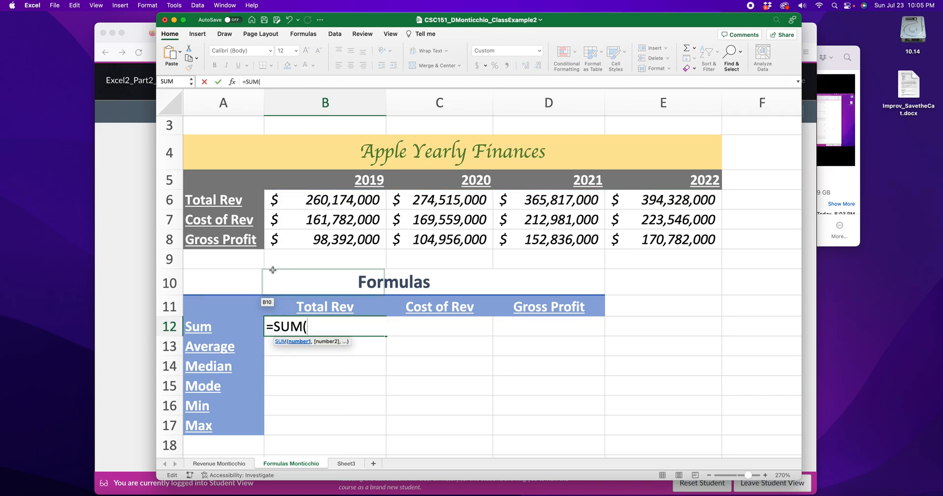
{"action": "left_click_drag", "start_coordinate": [327, 195], "coordinate": [647, 200]}
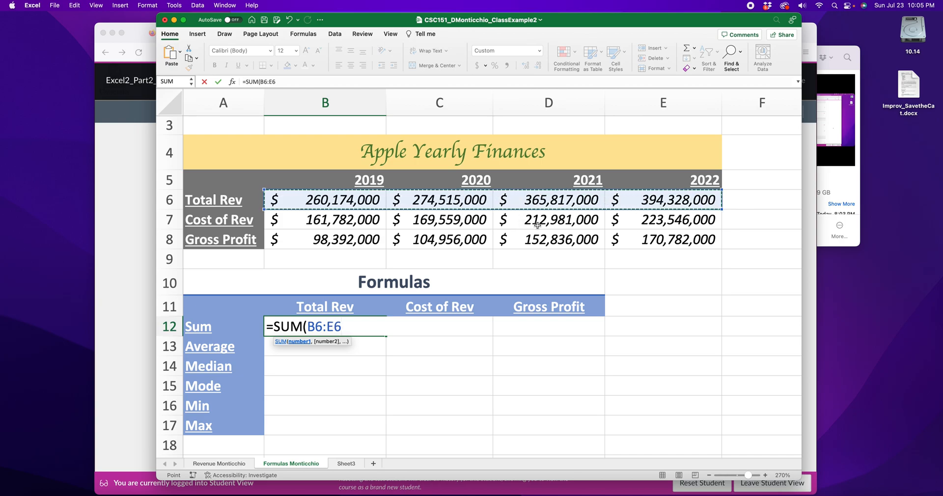
{"action": "type", "text": ")"}
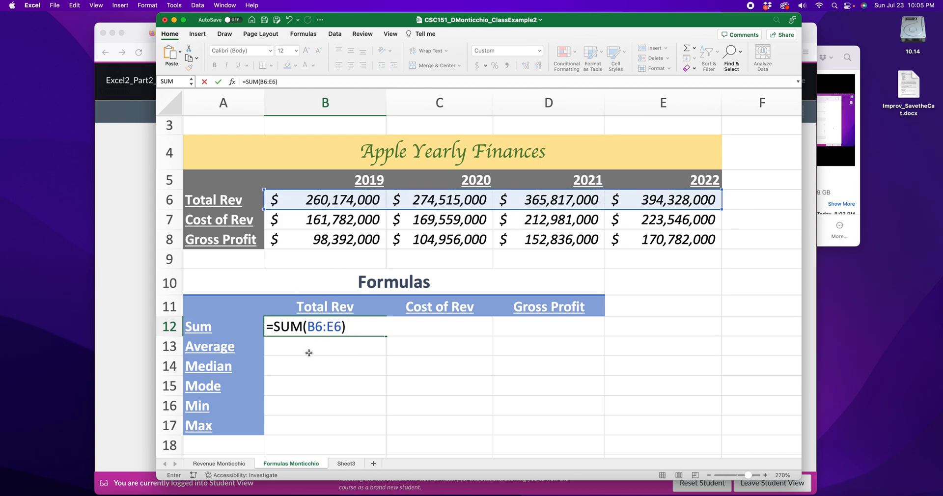
{"action": "left_click", "coordinate": [316, 326]}
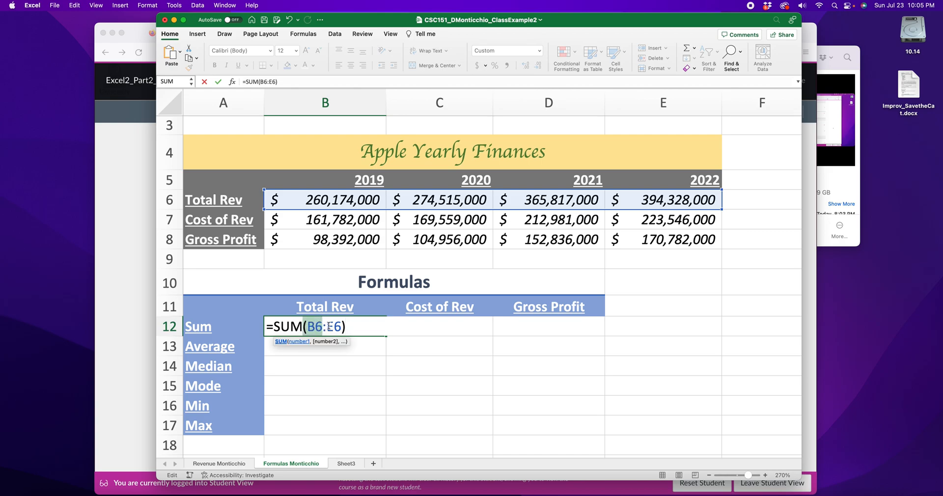
{"action": "double_click", "coordinate": [340, 326]}
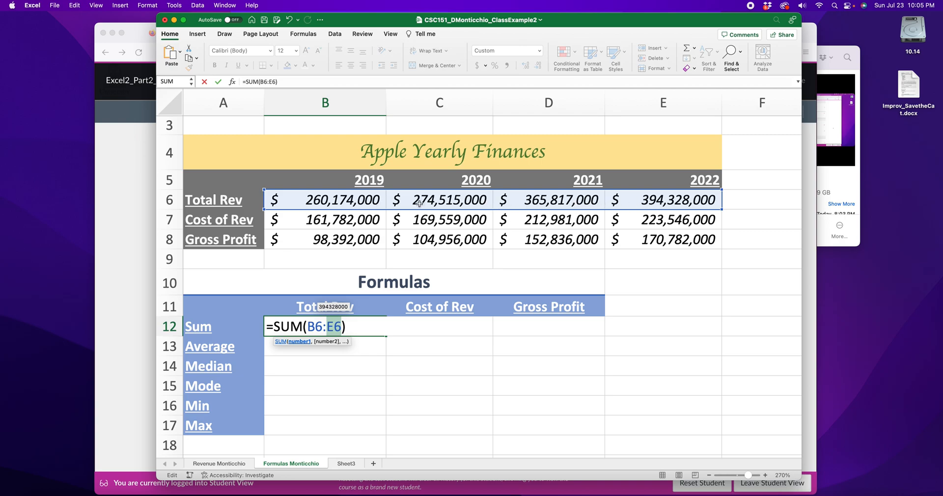
{"action": "key", "text": "Return"}
{"action": "double_click", "coordinate": [437, 326]}
{"action": "type", "text": "="}
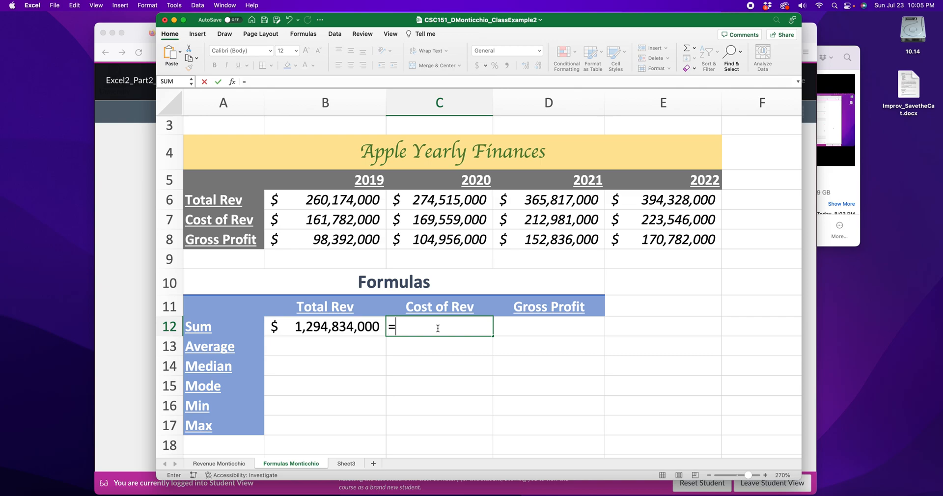
{"action": "type", "text": "sum("}
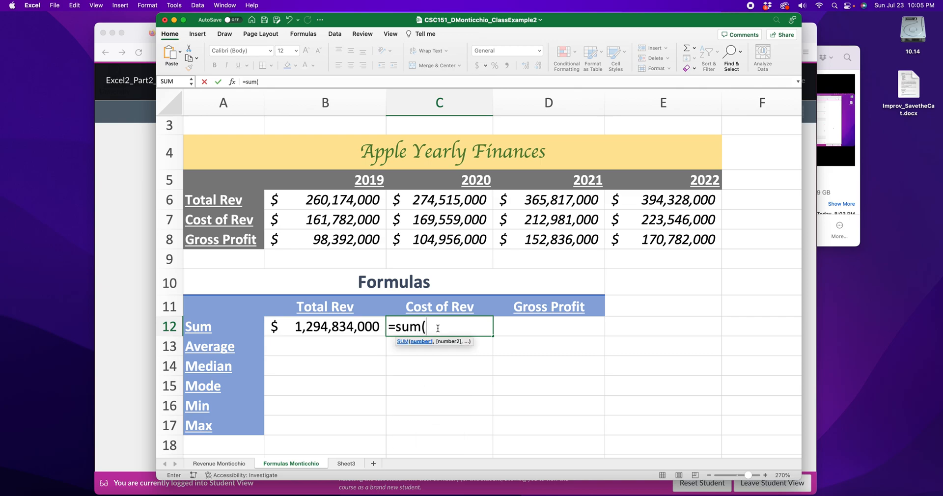
Complete C12 as =SUM(B7:E7), totalling cost of revenue at $767,868,000.
{"action": "left_click_drag", "start_coordinate": [344, 221], "coordinate": [707, 224]}
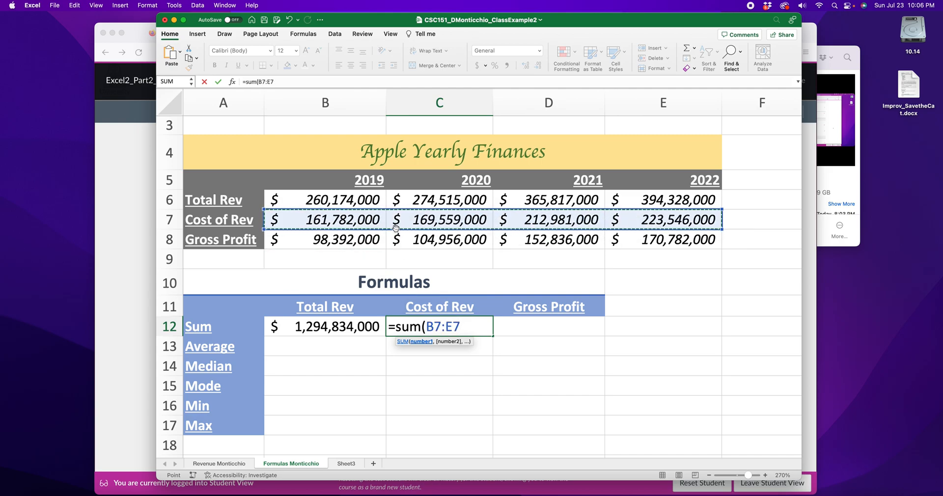
{"action": "type", "text": ")"}
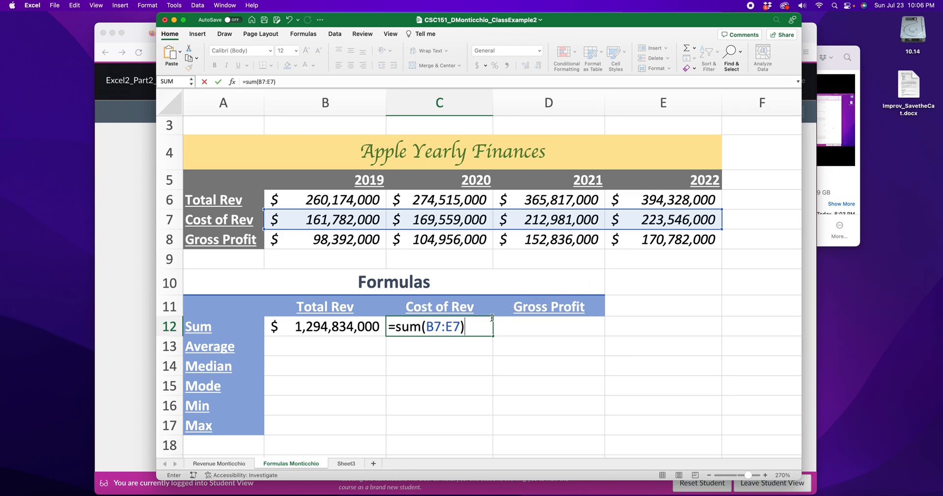
{"action": "key", "text": "Return"}
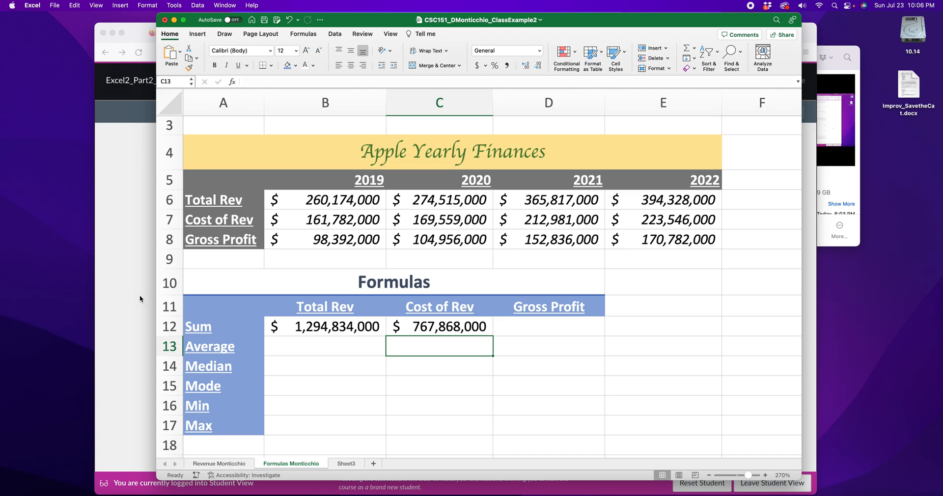
Review the B12 and C12 sums from D12, then bring the rubric PDF forward.
{"action": "left_click", "coordinate": [538, 330]}
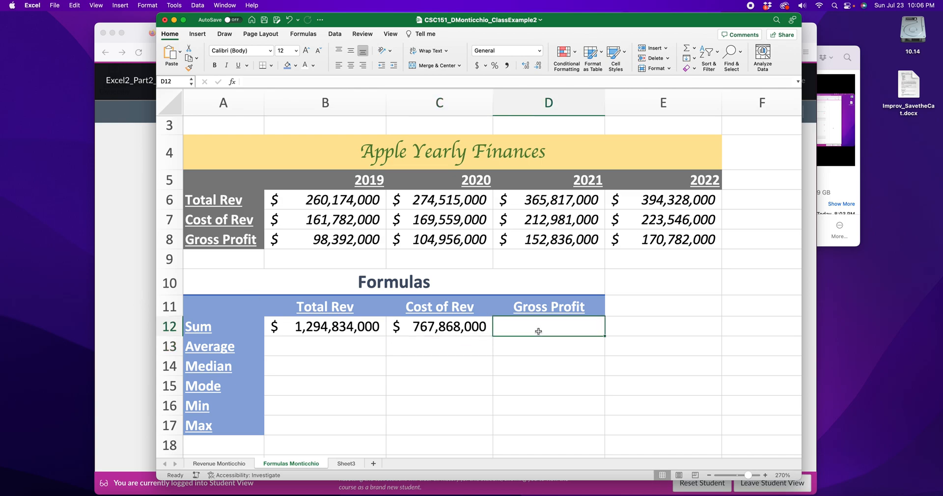
{"action": "left_click", "coordinate": [324, 327]}
{"action": "left_click", "coordinate": [454, 332]}
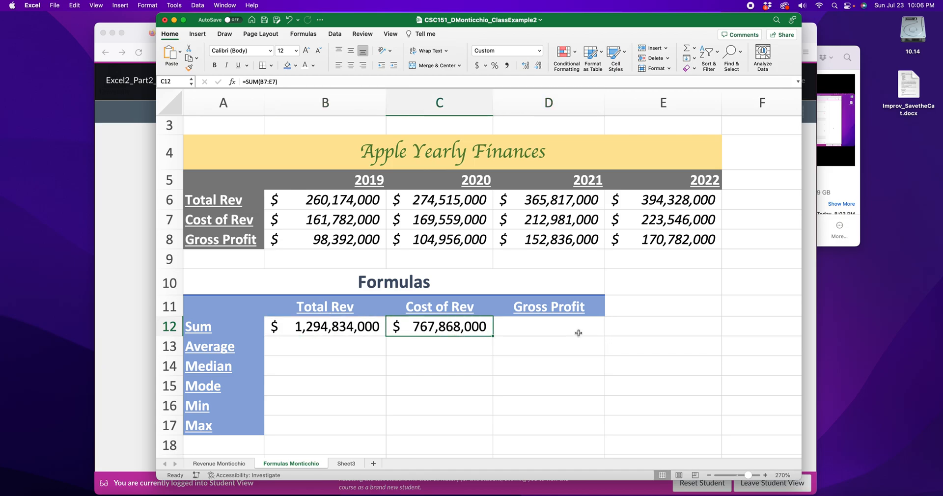
{"action": "left_click", "coordinate": [530, 330]}
{"action": "left_click", "coordinate": [118, 281]}
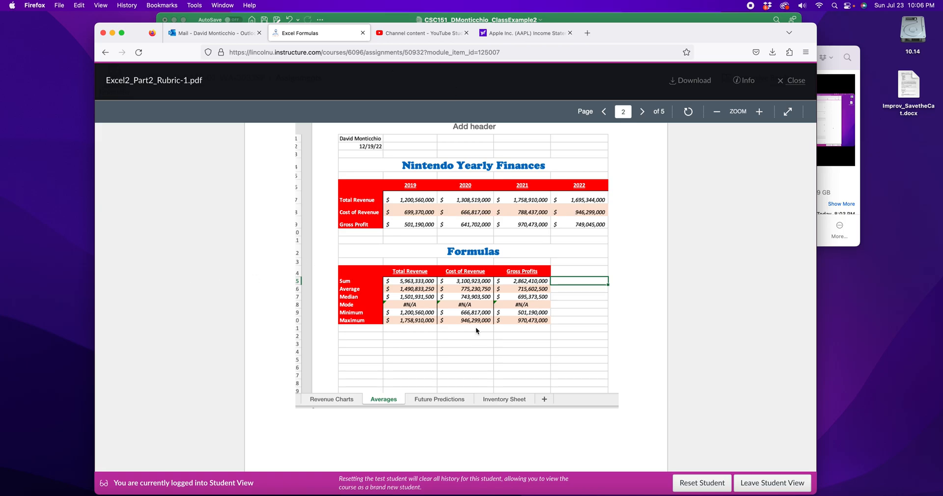
Read the rubric's Sum and Average steps, highlighting the use-your-own-cells reminder, then return to Excel.
{"action": "scroll", "coordinate": [476, 331], "scroll_direction": "down", "scroll_amount": 20}
{"action": "scroll", "coordinate": [483, 310], "scroll_direction": "down", "scroll_amount": 3}
{"action": "scroll", "coordinate": [483, 310], "scroll_direction": "up", "scroll_amount": 10}
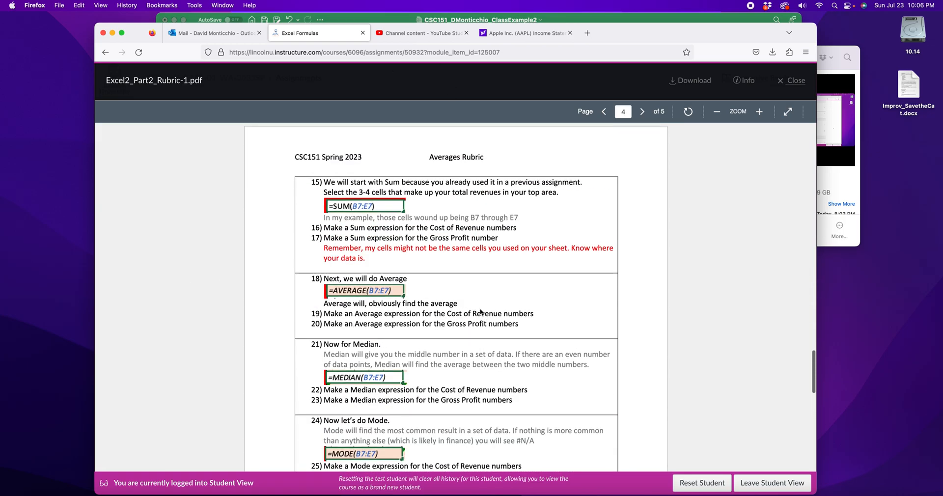
{"action": "left_click_drag", "start_coordinate": [326, 238], "coordinate": [499, 241]}
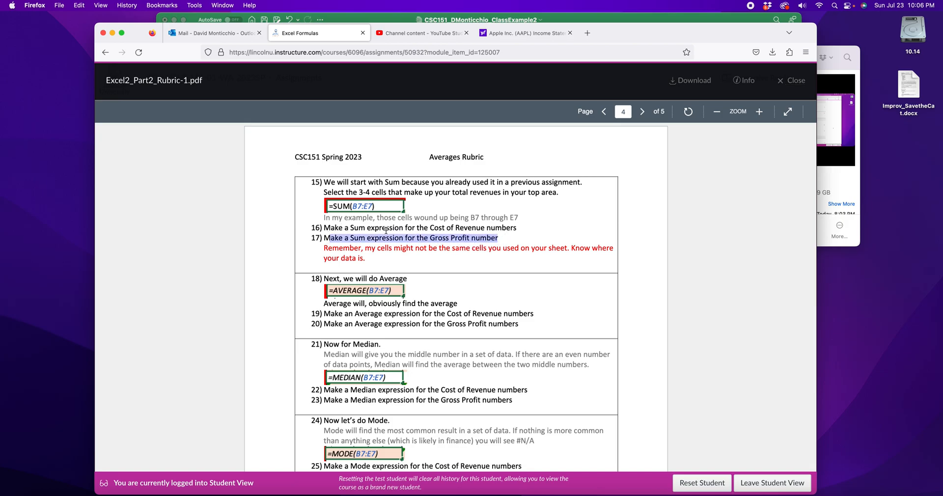
{"action": "scroll", "coordinate": [386, 248], "scroll_direction": "up", "scroll_amount": 8}
{"action": "scroll", "coordinate": [387, 252], "scroll_direction": "up", "scroll_amount": 3}
{"action": "scroll", "coordinate": [387, 248], "scroll_direction": "down", "scroll_amount": 11}
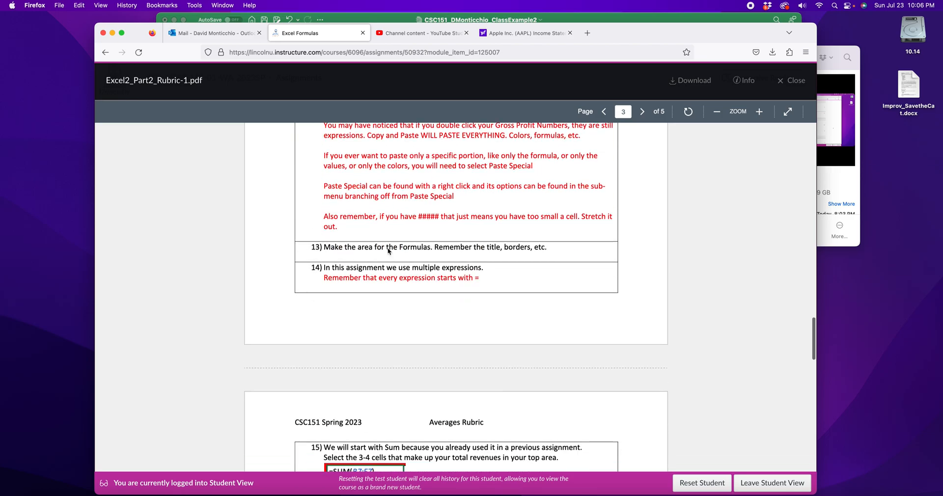
{"action": "left_click", "coordinate": [335, 171]}
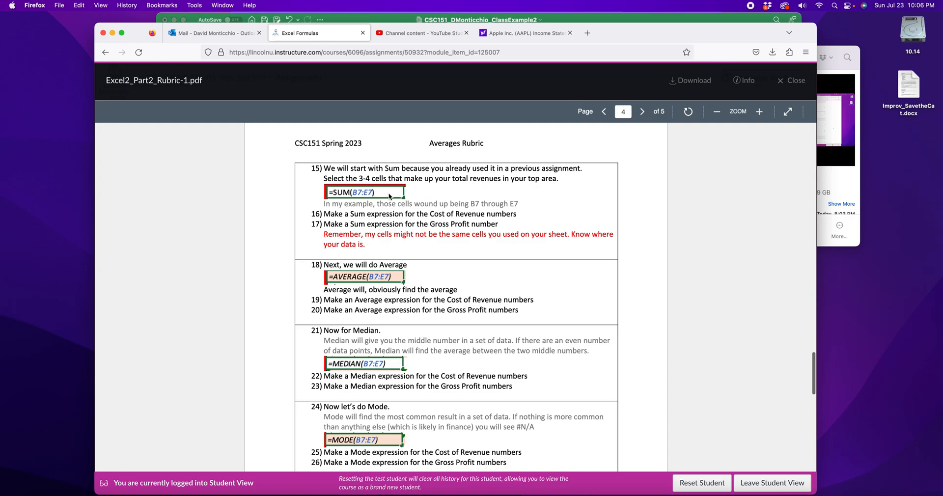
{"action": "left_click_drag", "start_coordinate": [326, 236], "coordinate": [362, 249]}
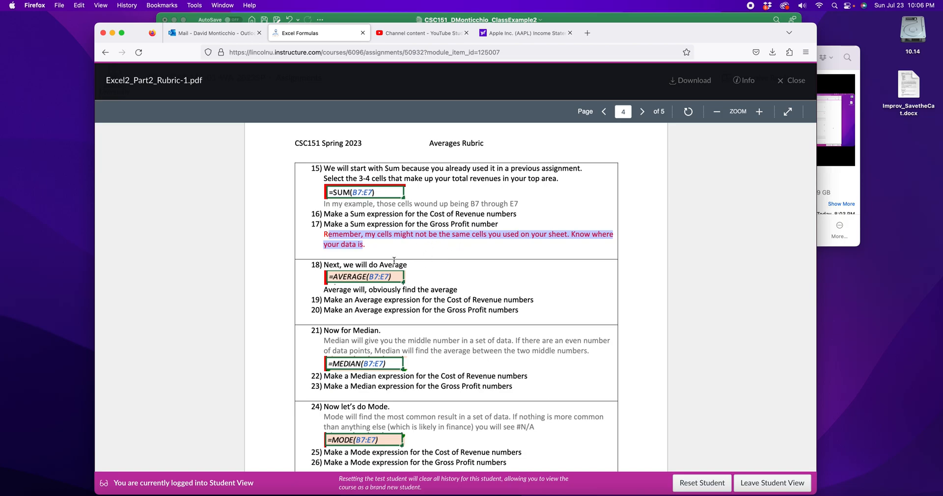
{"action": "scroll", "coordinate": [373, 206], "scroll_direction": "up", "scroll_amount": 10}
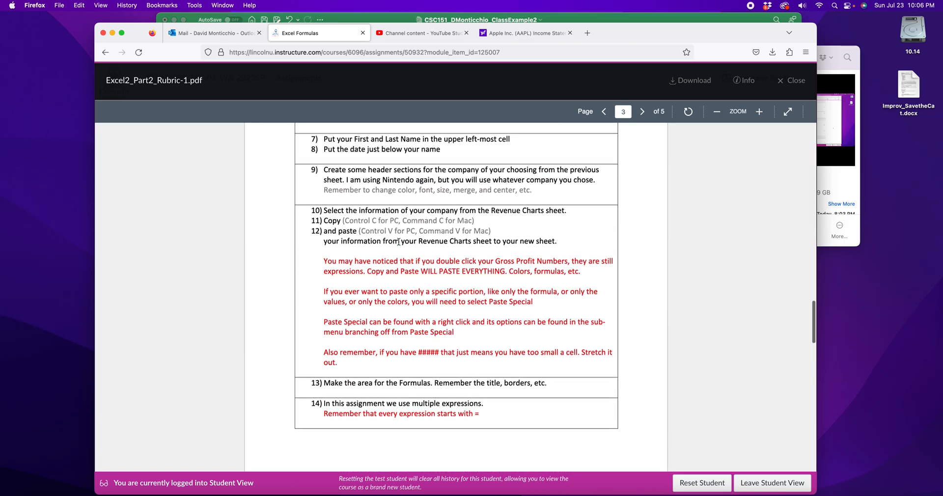
{"action": "scroll", "coordinate": [398, 240], "scroll_direction": "up", "scroll_amount": 5}
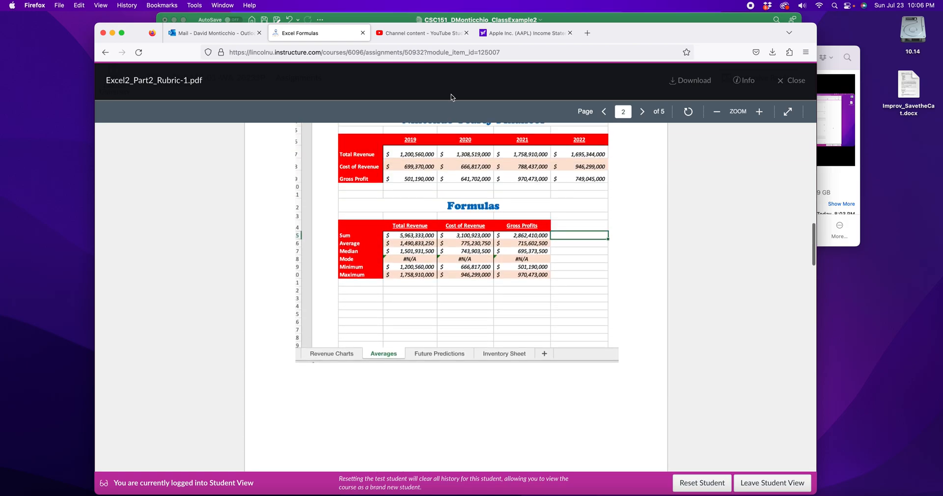
{"action": "left_click", "coordinate": [614, 20]}
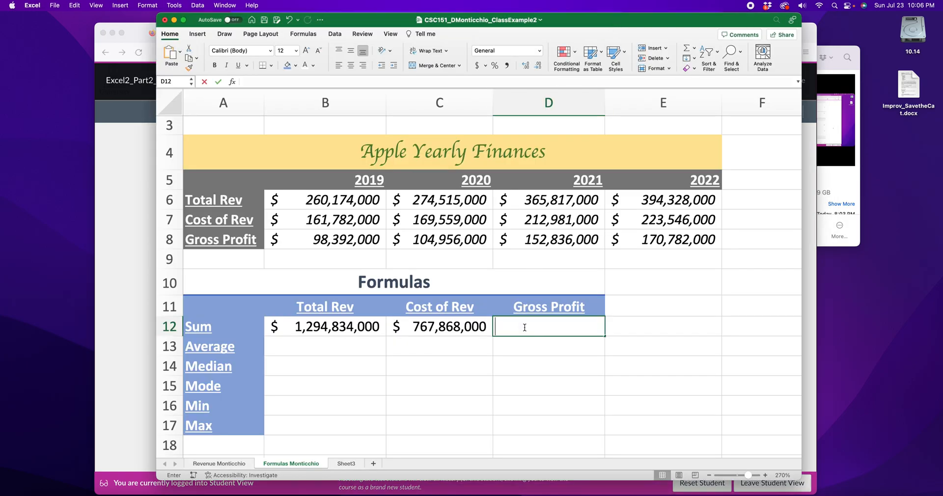
Enter =SUM(B8:E8) in D12 to total Gross Profit at $526,966,000.
{"action": "type", "text": "=sum("}
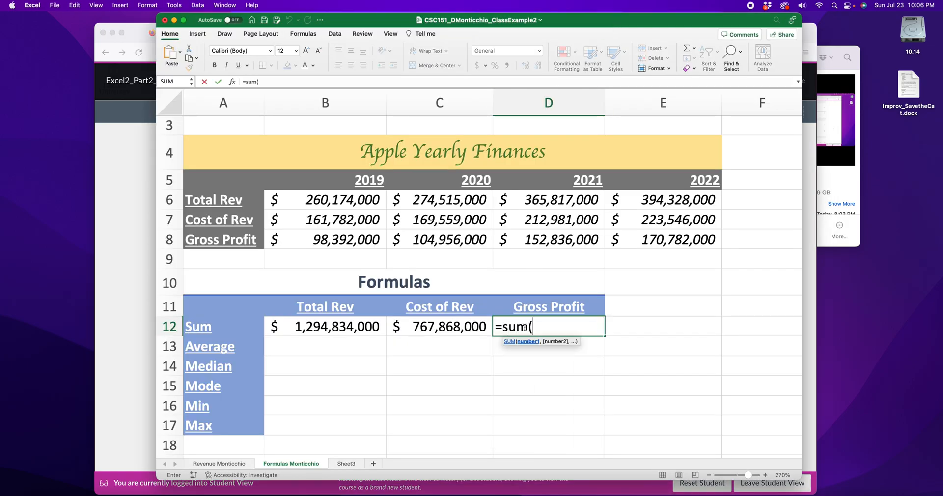
{"action": "left_click_drag", "start_coordinate": [332, 239], "coordinate": [645, 239]}
{"action": "type", "text": ")"}
{"action": "key", "text": "Return"}
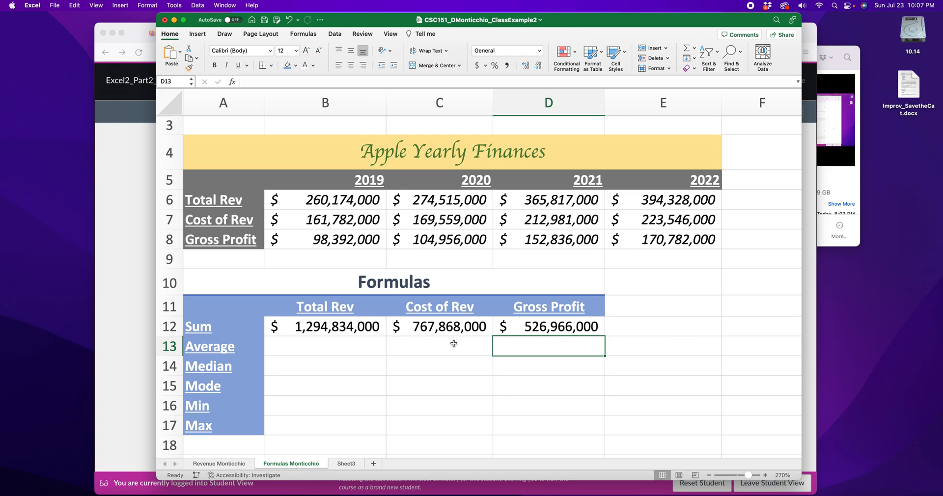
Try a =B12-C12 subtraction formula in E12, then clear it again.
{"action": "left_click", "coordinate": [692, 328]}
{"action": "type", "text": "="}
{"action": "key", "text": "Left"}
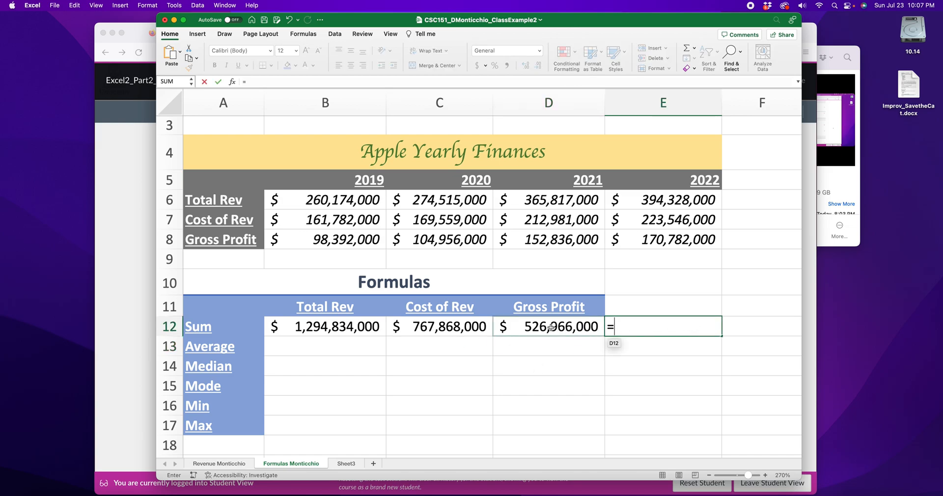
{"action": "left_click", "coordinate": [343, 324]}
{"action": "type", "text": "-"}
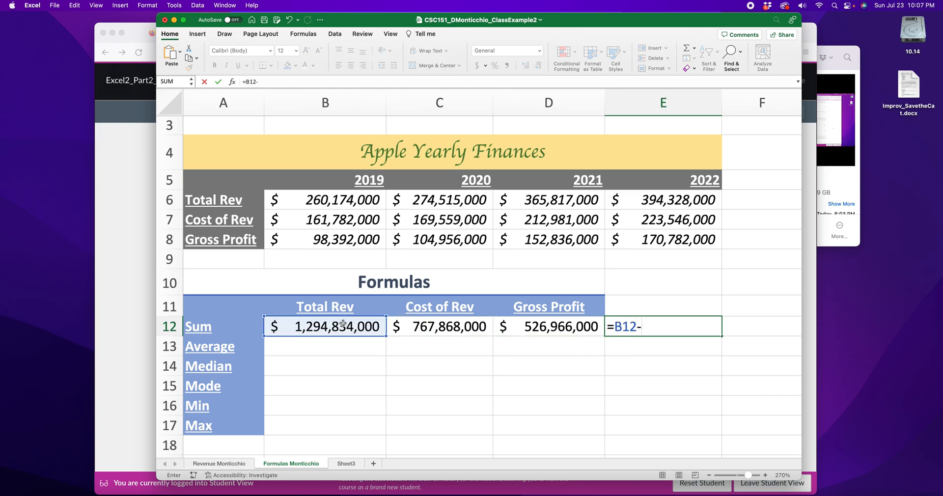
{"action": "left_click", "coordinate": [437, 330]}
{"action": "key", "text": "Return"}
{"action": "left_click", "coordinate": [652, 328]}
{"action": "key", "text": "Delete"}
{"action": "left_click", "coordinate": [341, 346]}
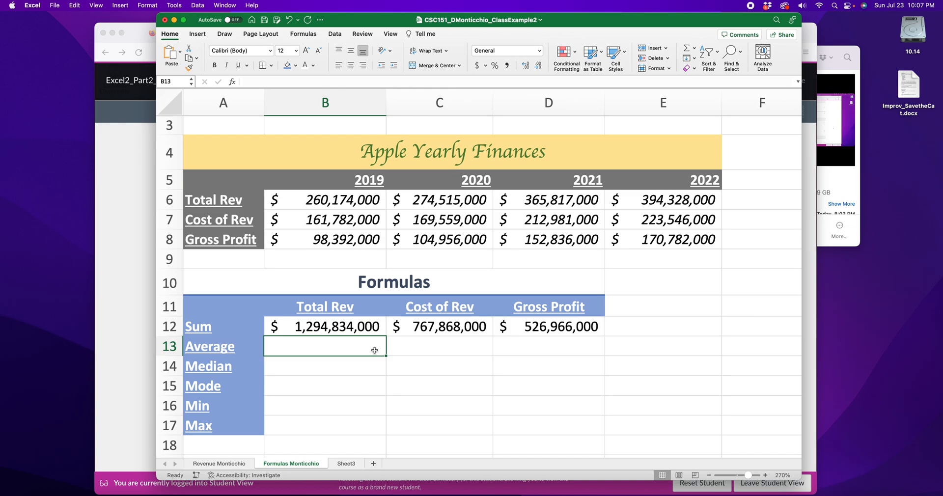
Enter =(B6+C6+D6+E6)/4 in B13 to average the four yearly revenues.
{"action": "type", "text": "="}
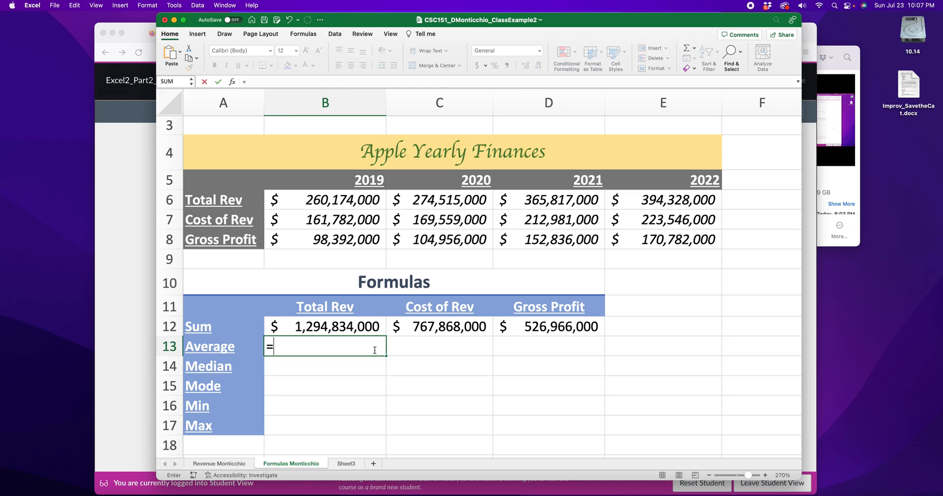
{"action": "type", "text": "("}
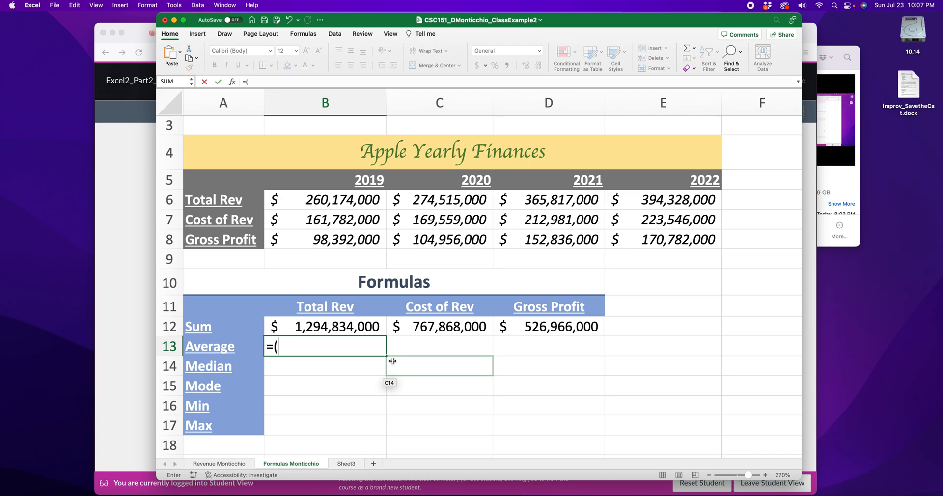
{"action": "left_click", "coordinate": [352, 202]}
{"action": "type", "text": "+"}
{"action": "left_click", "coordinate": [422, 204]}
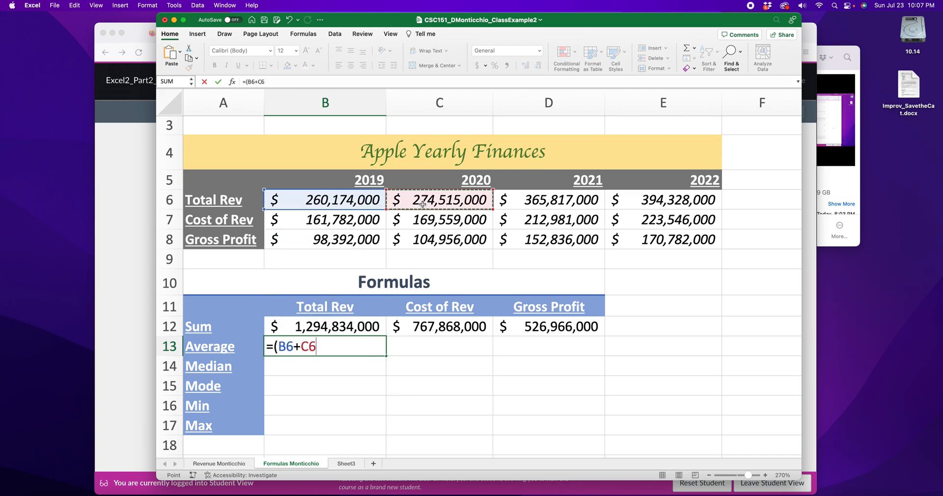
{"action": "type", "text": "+"}
{"action": "left_click", "coordinate": [531, 202]}
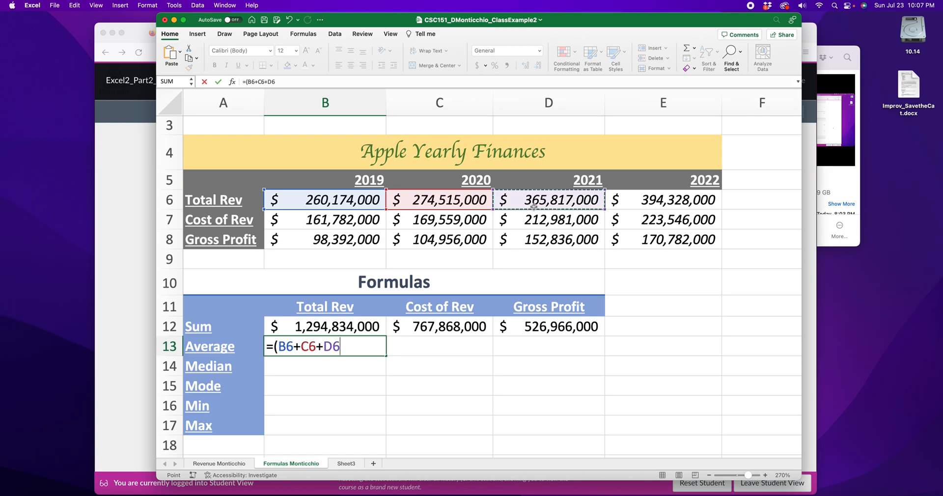
{"action": "type", "text": "+"}
{"action": "left_click", "coordinate": [641, 195]}
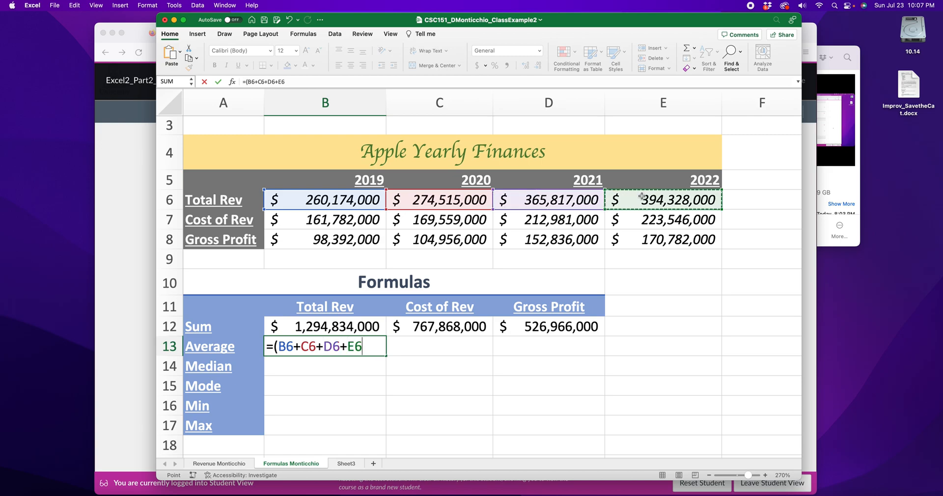
{"action": "type", "text": ")"}
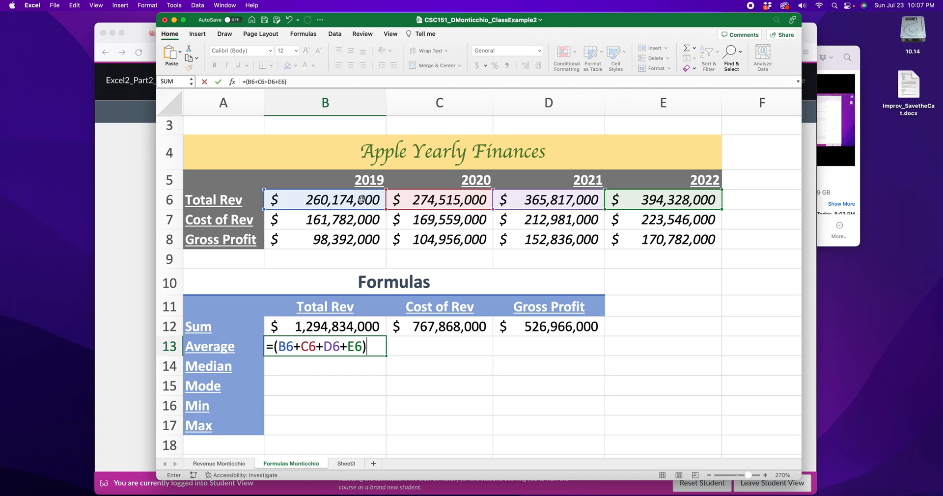
{"action": "type", "text": "/4"}
{"action": "key", "text": "Return"}
Replace B13's formula with =AVERAGE(B6:E6), giving $323,708,500.
{"action": "left_click", "coordinate": [335, 346]}
{"action": "double_click", "coordinate": [334, 346]}
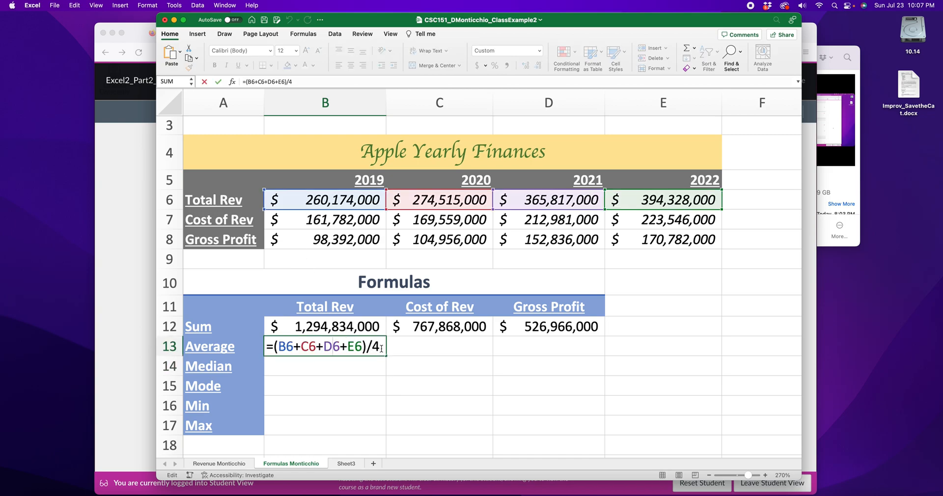
{"action": "left_click_drag", "start_coordinate": [381, 347], "coordinate": [275, 347]}
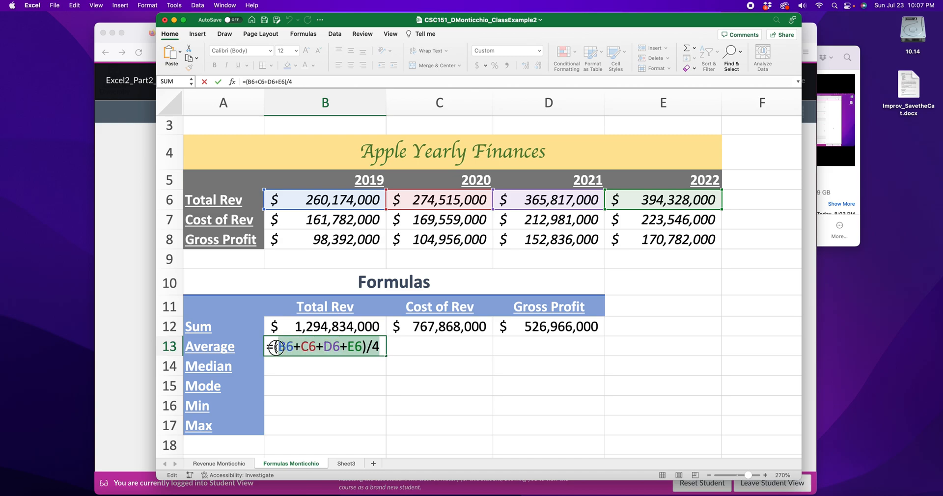
{"action": "key", "text": "BackSpace"}
{"action": "type", "text": "average("}
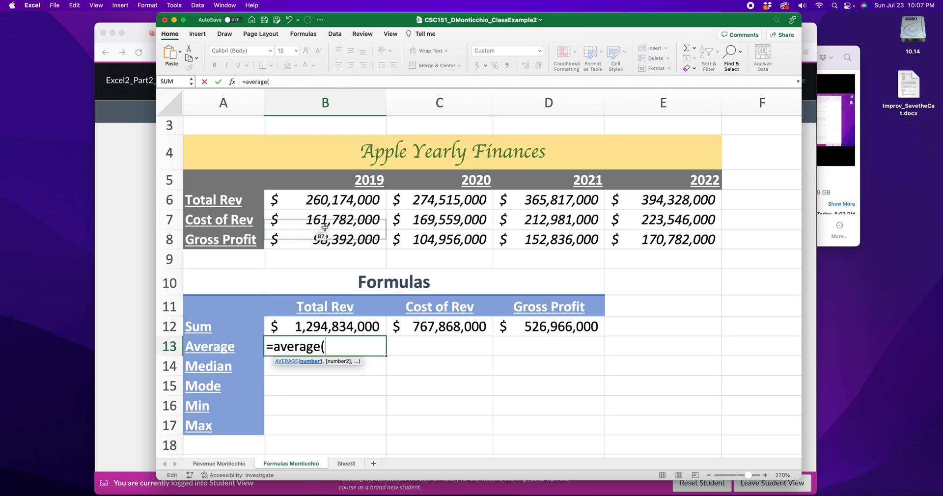
{"action": "left_click", "coordinate": [346, 200]}
{"action": "left_click_drag", "start_coordinate": [347, 200], "coordinate": [644, 198]}
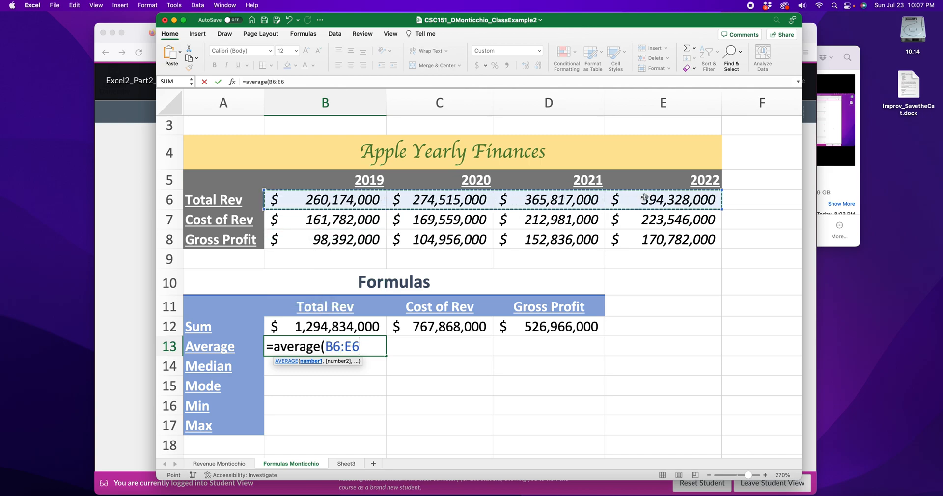
{"action": "type", "text": ")"}
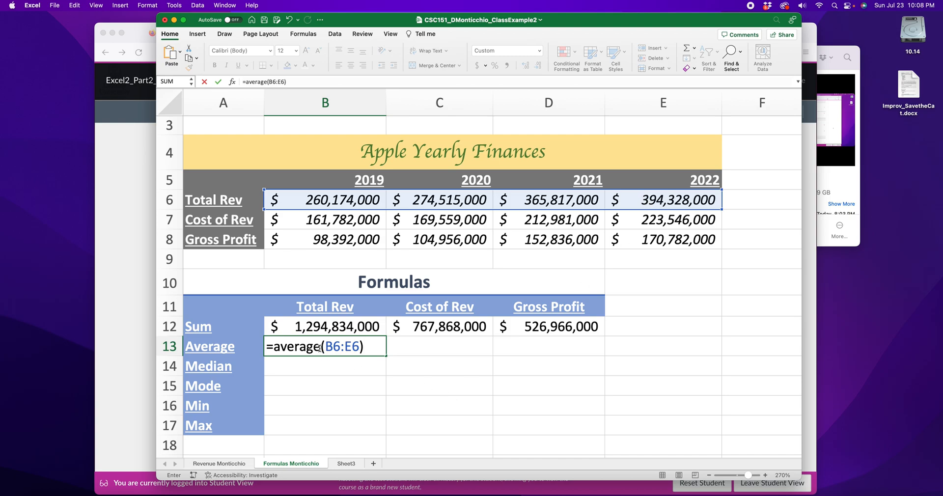
{"action": "key", "text": "Return"}
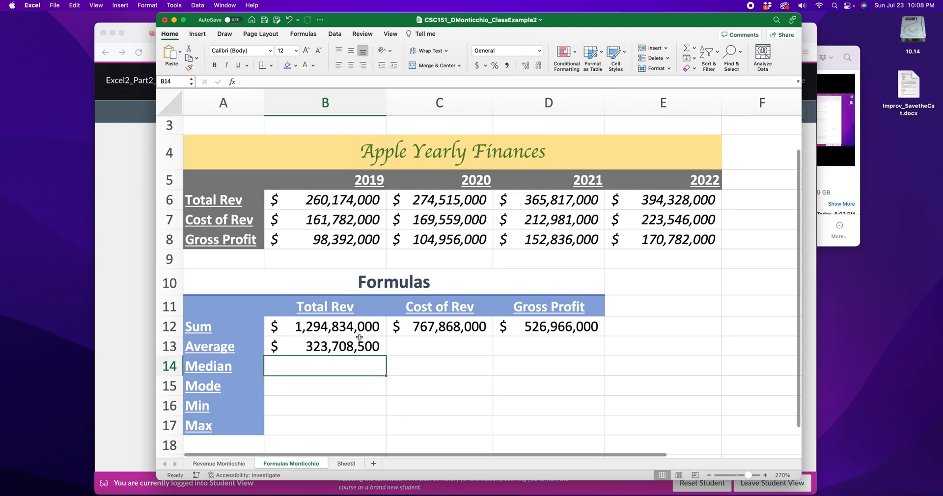
{"action": "left_click", "coordinate": [304, 34]}
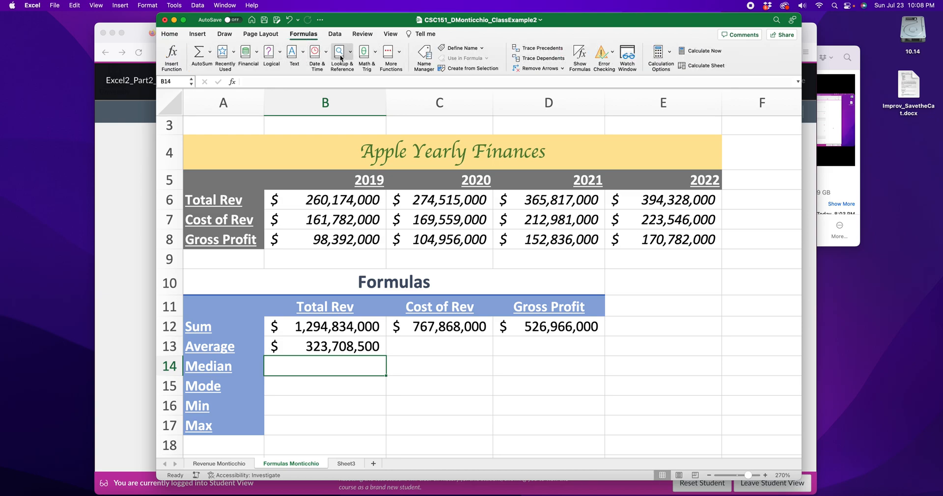
{"action": "left_click", "coordinate": [375, 52]}
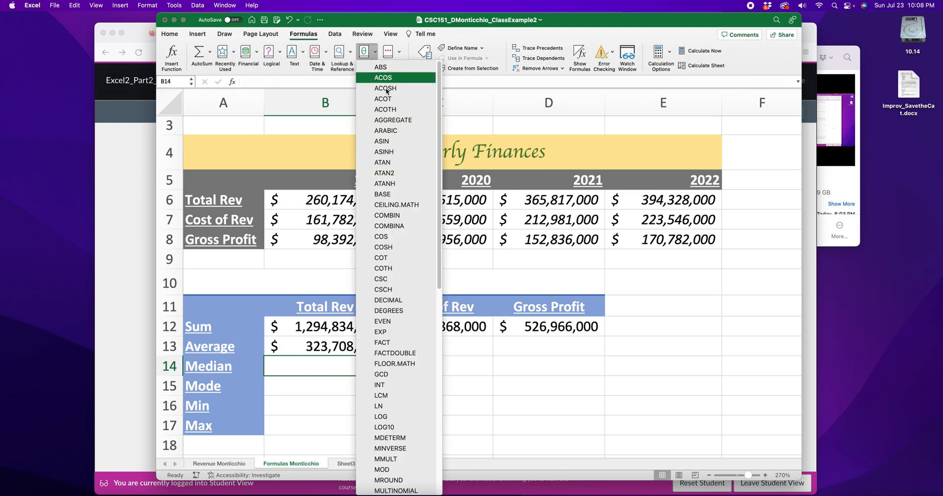
{"action": "scroll", "coordinate": [388, 200], "scroll_direction": "down", "scroll_amount": 5}
{"action": "scroll", "coordinate": [388, 200], "scroll_direction": "down", "scroll_amount": 2}
{"action": "scroll", "coordinate": [388, 199], "scroll_direction": "up", "scroll_amount": 7}
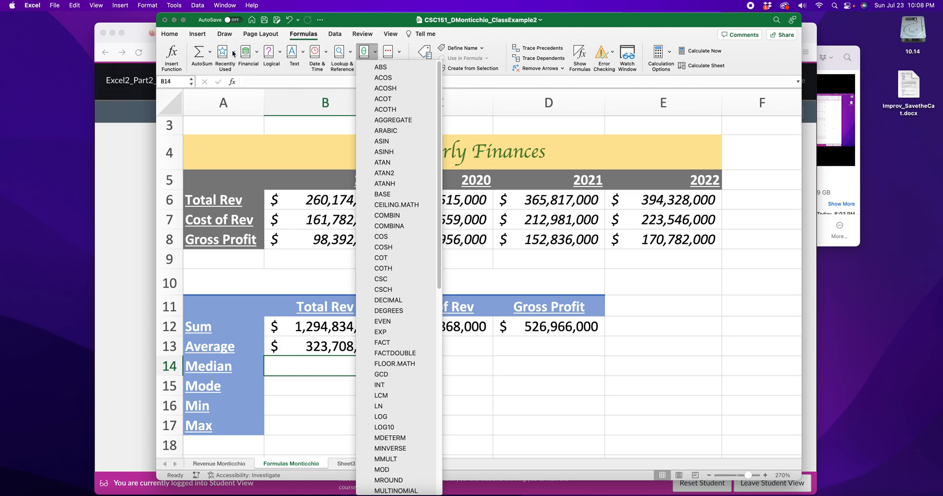
{"action": "left_click", "coordinate": [255, 52]}
{"action": "left_click", "coordinate": [256, 53]}
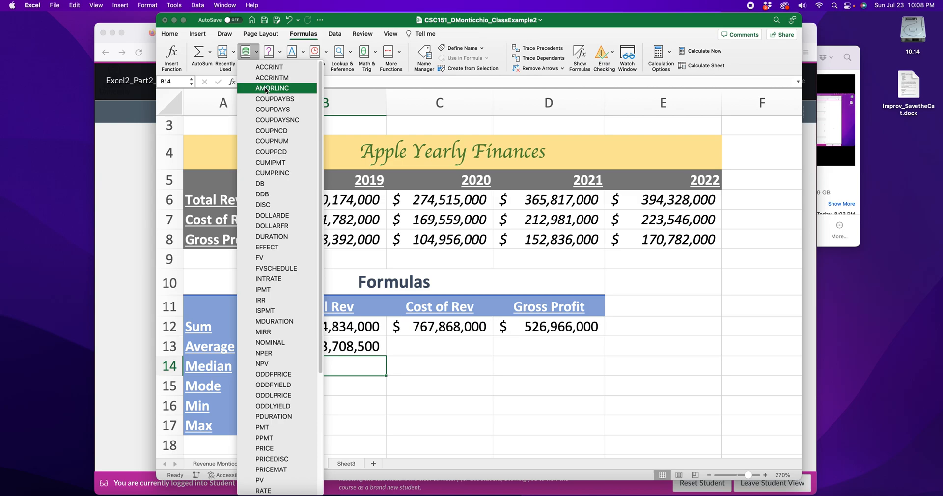
{"action": "left_click", "coordinate": [280, 55]}
{"action": "left_click", "coordinate": [280, 54]}
{"action": "left_click", "coordinate": [280, 55]}
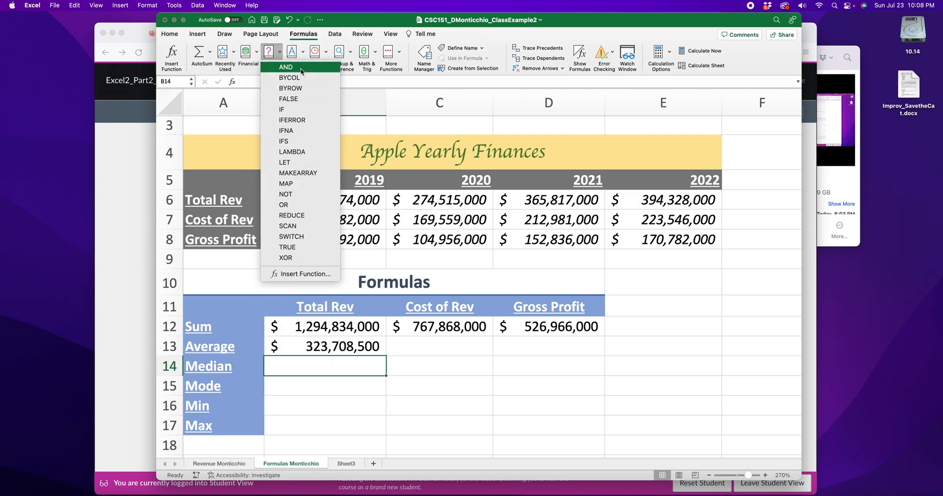
{"action": "left_click", "coordinate": [301, 52]}
{"action": "left_click", "coordinate": [301, 52]}
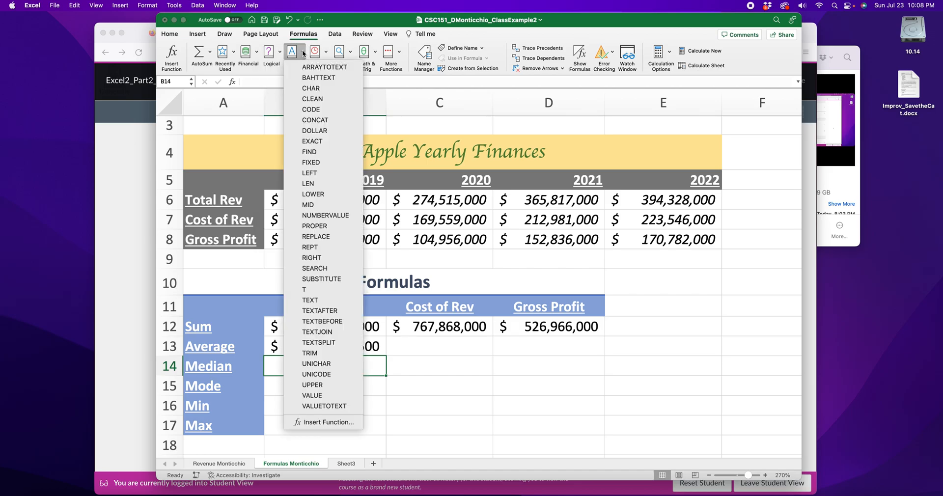
{"action": "left_click", "coordinate": [327, 54]}
{"action": "left_click", "coordinate": [328, 54]}
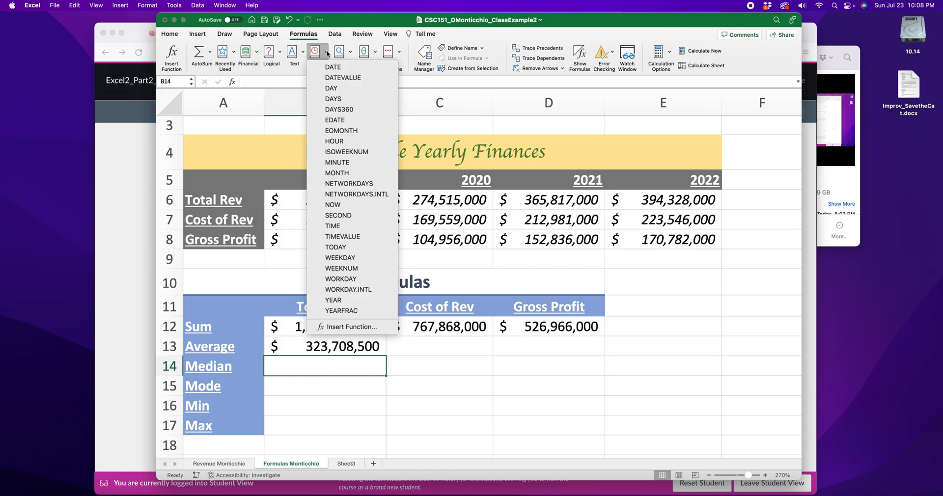
{"action": "left_click", "coordinate": [350, 54]}
{"action": "left_click", "coordinate": [350, 54]}
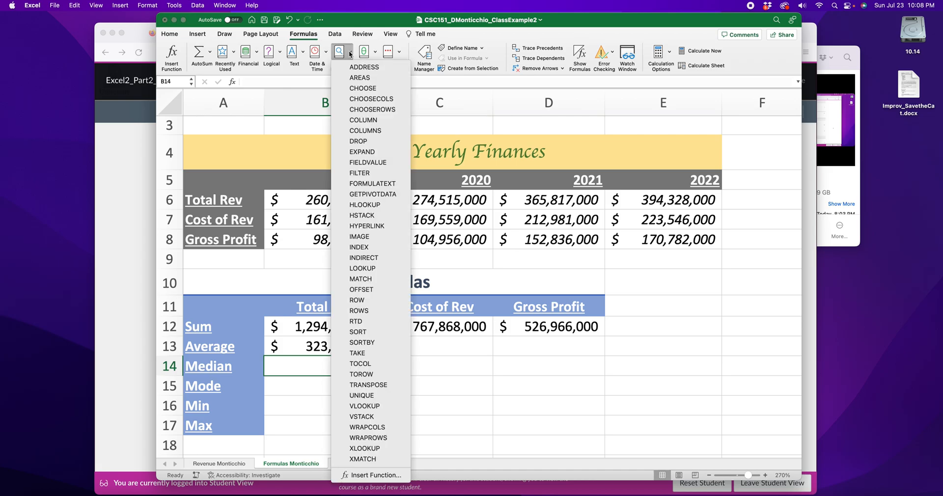
{"action": "left_click", "coordinate": [378, 55]}
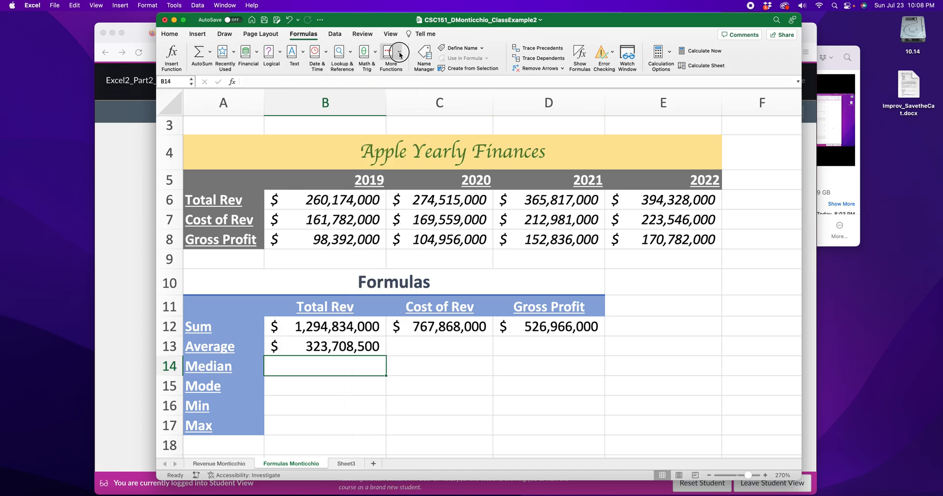
{"action": "left_click", "coordinate": [399, 52]}
{"action": "left_click", "coordinate": [449, 72]}
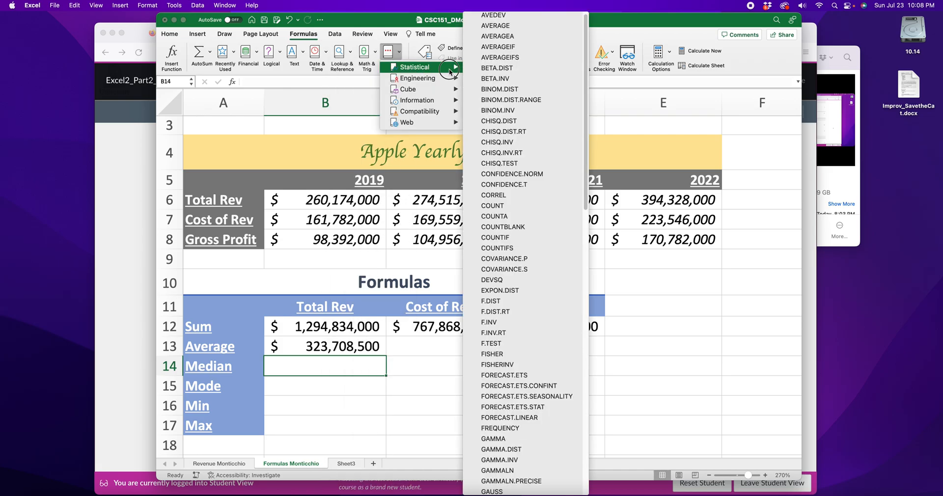
{"action": "scroll", "coordinate": [474, 78], "scroll_direction": "up", "scroll_amount": 1}
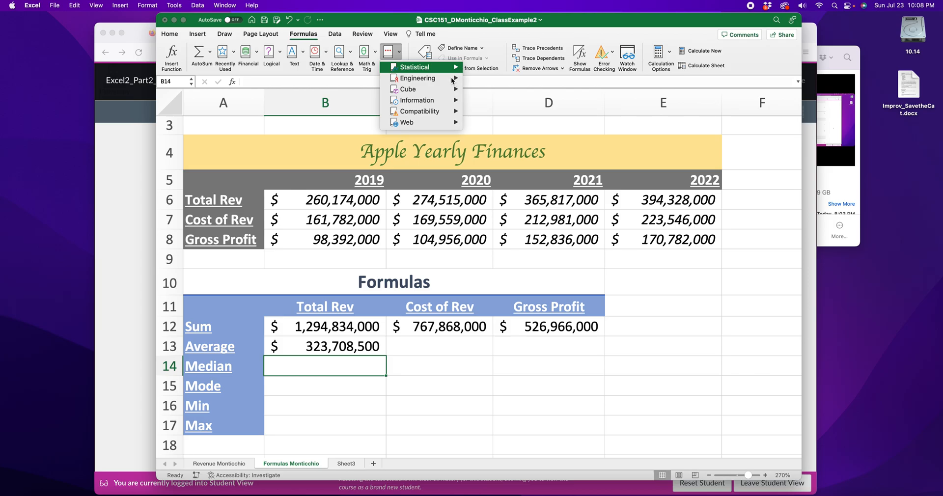
{"action": "mouse_move", "coordinate": [439, 92]}
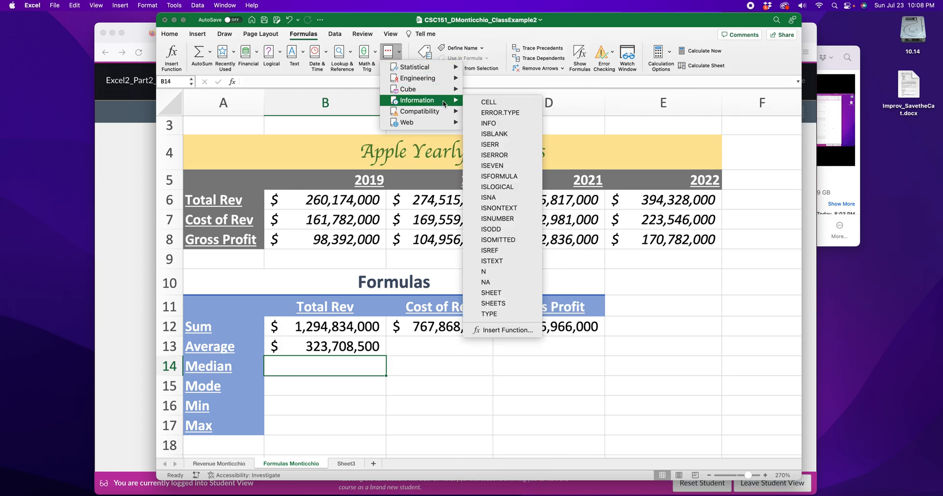
{"action": "mouse_move", "coordinate": [443, 116]}
{"action": "left_click", "coordinate": [502, 82]}
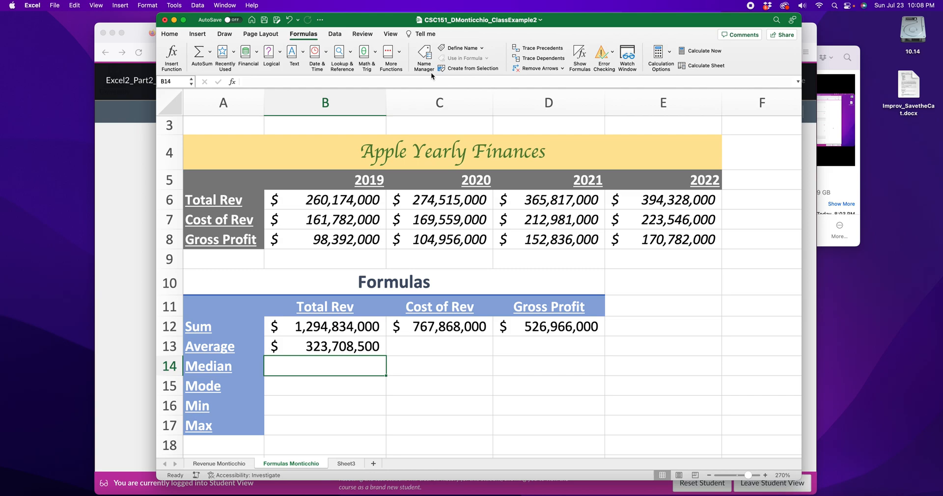
{"action": "left_click", "coordinate": [170, 35]}
{"action": "left_click", "coordinate": [423, 350]}
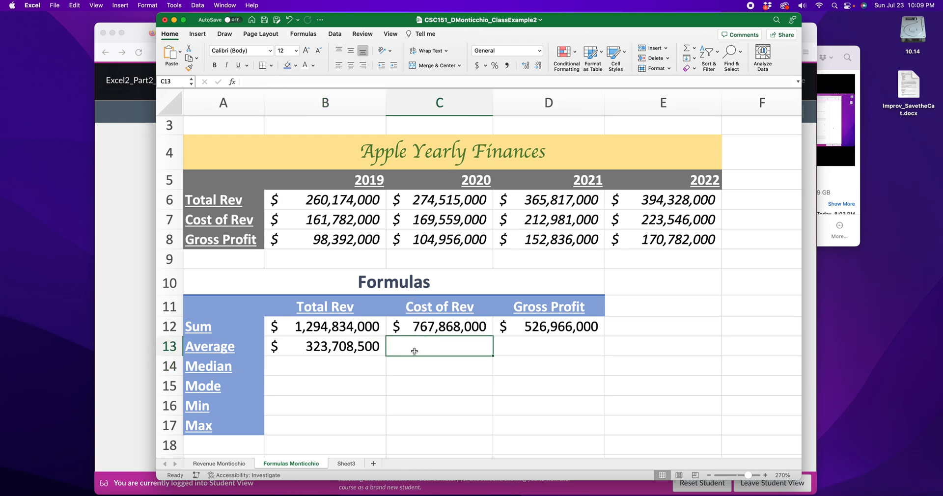
{"action": "left_click", "coordinate": [336, 34]}
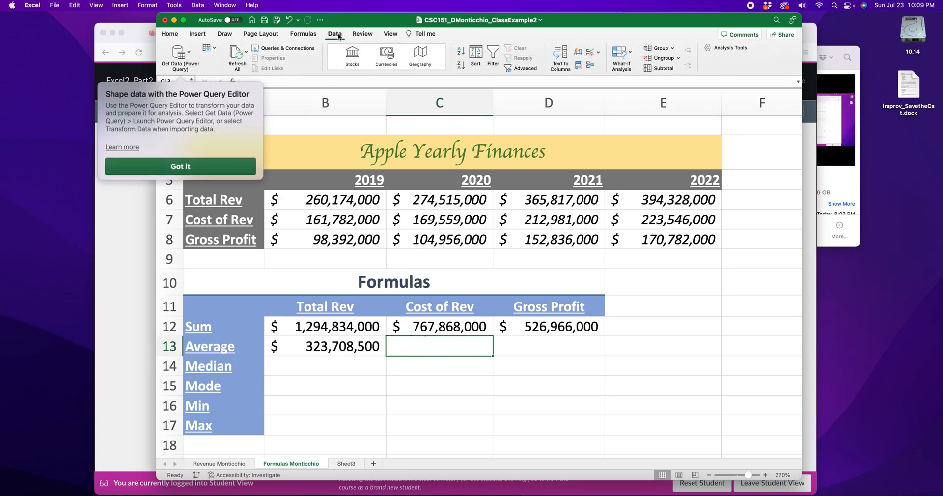
{"action": "left_click", "coordinate": [361, 35]}
{"action": "left_click", "coordinate": [302, 34]}
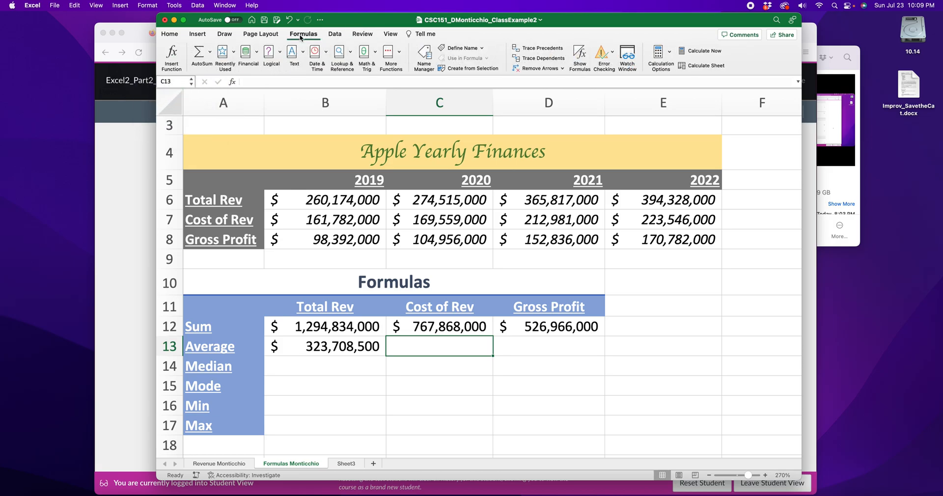
Insert AVERAGE into C13 from the function library, remove its B13 argument, and close the builder.
{"action": "left_click", "coordinate": [389, 52]}
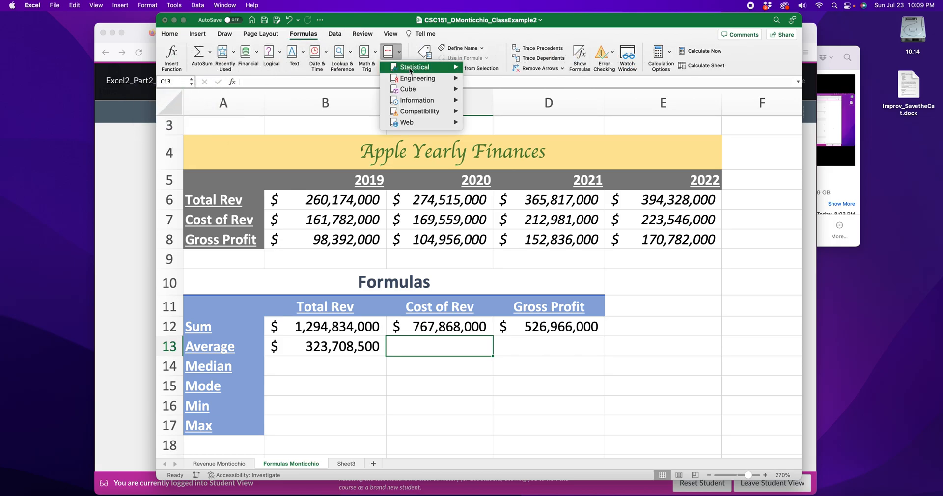
{"action": "mouse_move", "coordinate": [464, 70]}
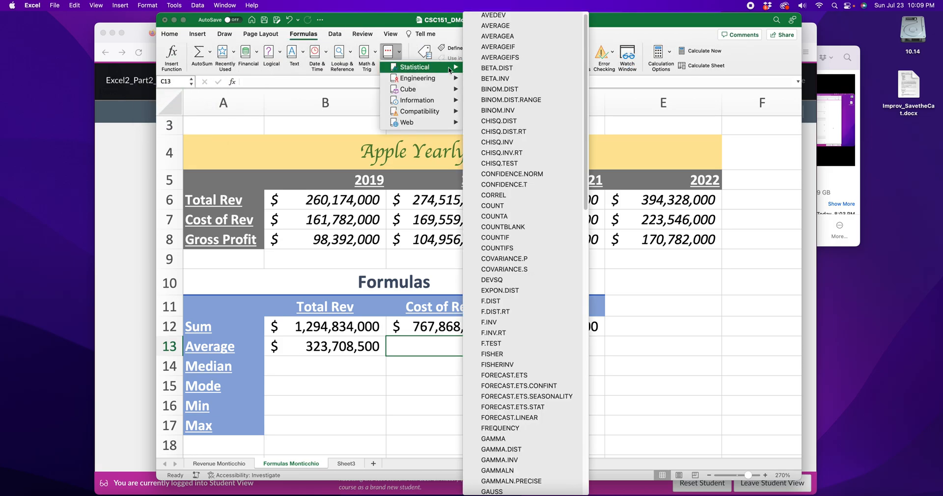
{"action": "left_click", "coordinate": [505, 28]}
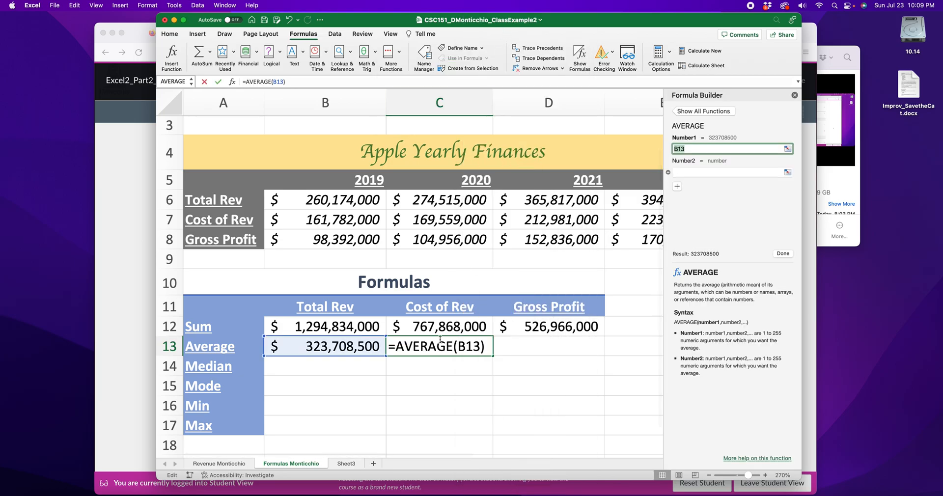
{"action": "left_click_drag", "start_coordinate": [480, 345], "coordinate": [364, 346]}
{"action": "key", "text": "BackSpace"}
{"action": "key", "text": "BackSpace"}
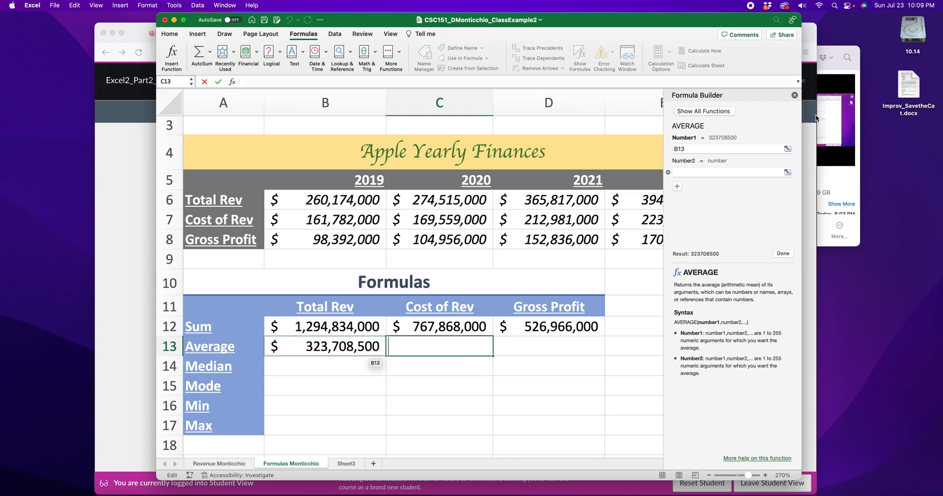
{"action": "left_click", "coordinate": [794, 95]}
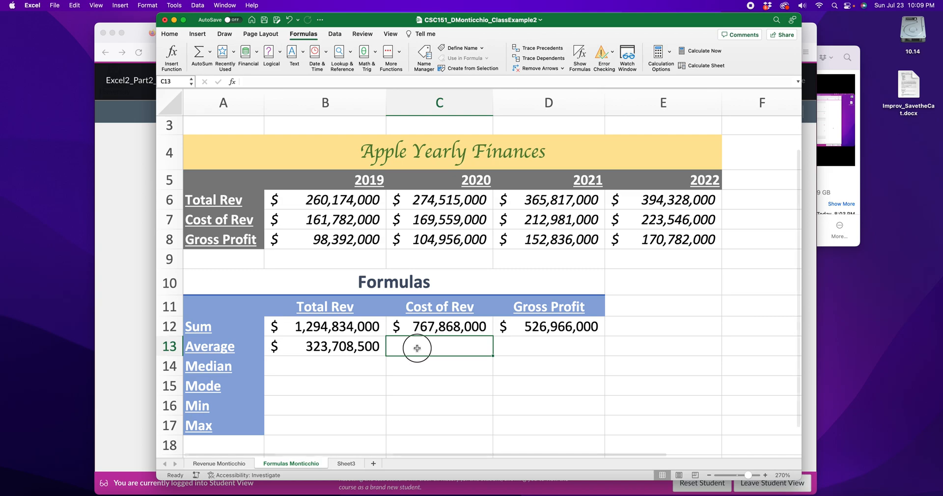
Enter =AVERAGE(B7:E7) in C13 for a Cost of Rev average of $191,967,000.
{"action": "type", "text": "=abe"}
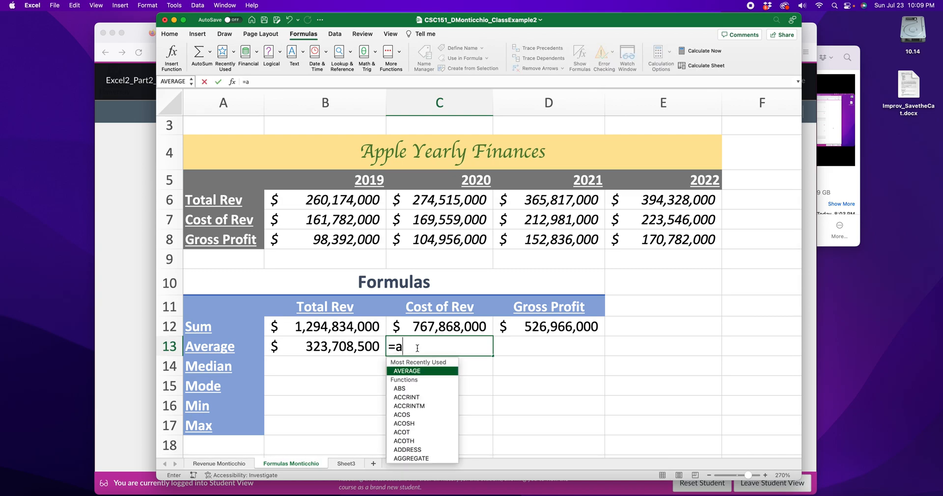
{"action": "key", "text": "BackSpace"}
{"action": "key", "text": "BackSpace"}
{"action": "type", "text": "verage"}
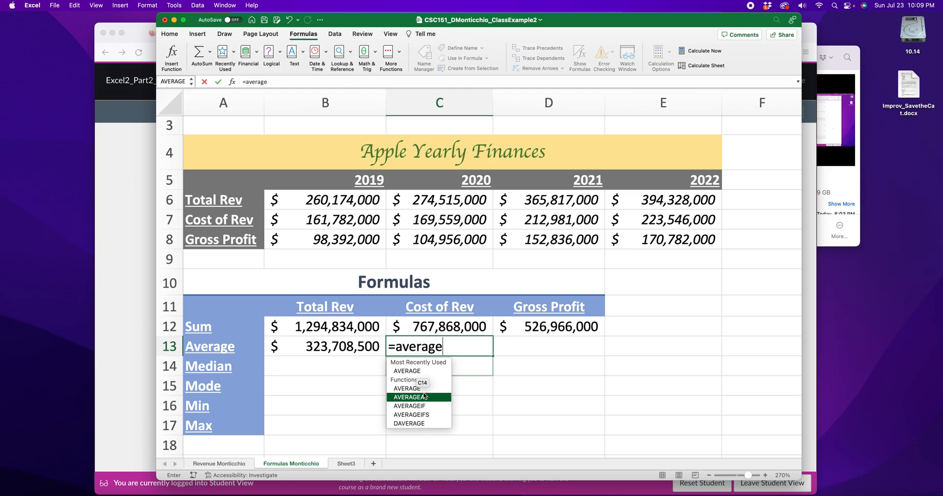
{"action": "left_click", "coordinate": [452, 347]}
{"action": "type", "text": "("}
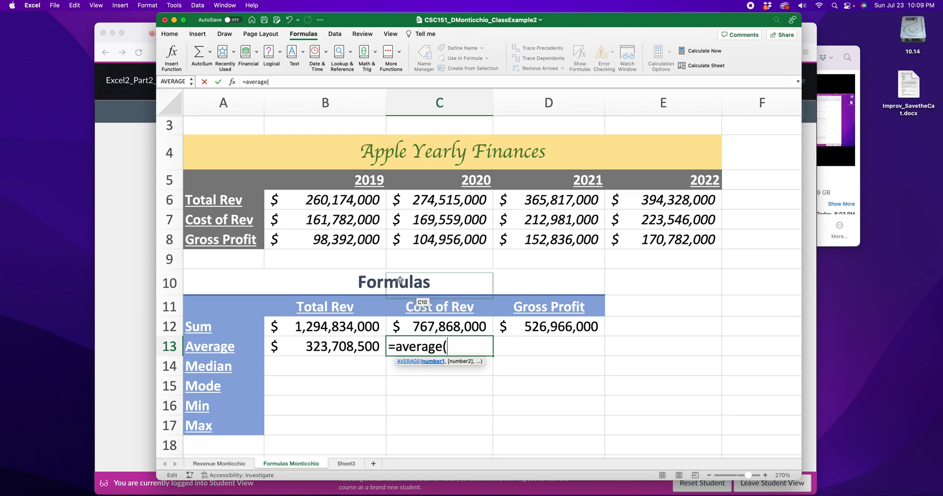
{"action": "left_click_drag", "start_coordinate": [338, 225], "coordinate": [642, 220]}
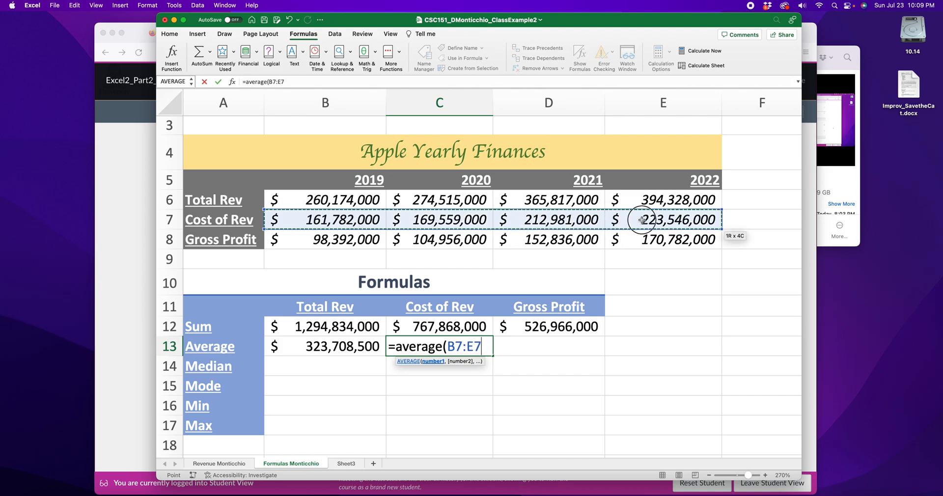
{"action": "type", "text": ")"}
{"action": "key", "text": "Return"}
Enter =AVERAGE(B8:E8) in D13 for a Gross Profit average of $131,741,500.
{"action": "double_click", "coordinate": [518, 341]}
{"action": "type", "text": "=a"}
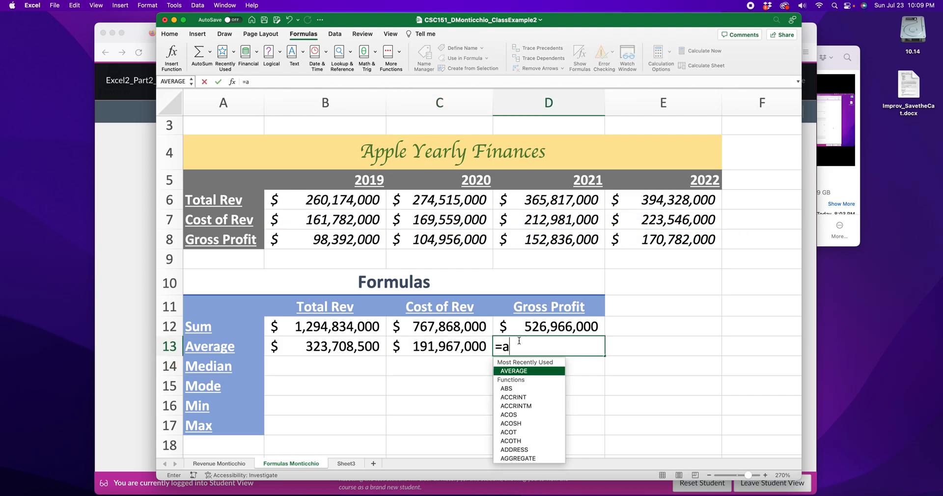
{"action": "type", "text": "verage("}
{"action": "left_click_drag", "start_coordinate": [348, 240], "coordinate": [634, 243]}
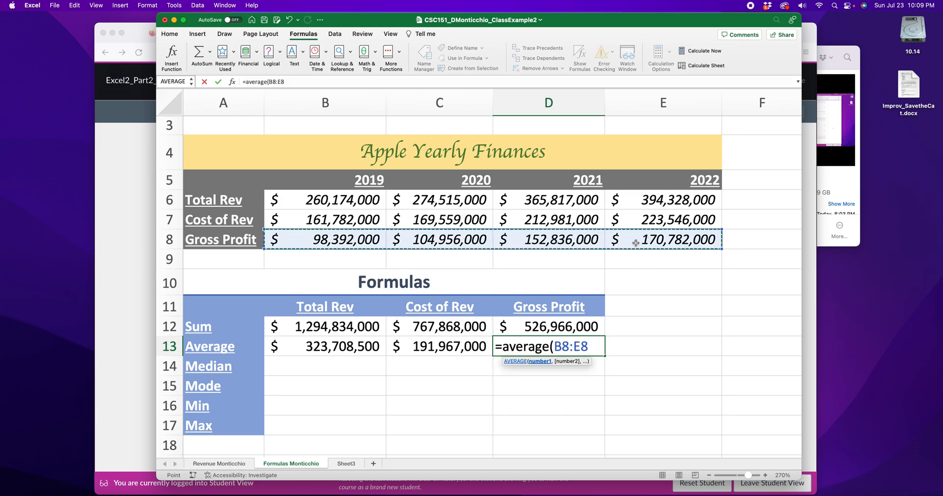
{"action": "type", "text": ")"}
{"action": "key", "text": "Return"}
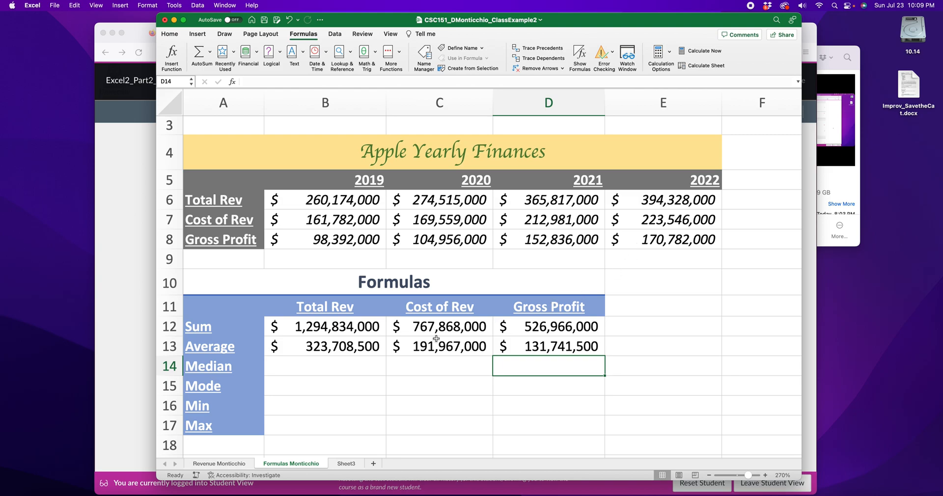
{"action": "double_click", "coordinate": [300, 327]}
Review the existing Sum and Average formulas in B12 and B13 without changing them.
{"action": "left_click_drag", "start_coordinate": [301, 327], "coordinate": [278, 327]}
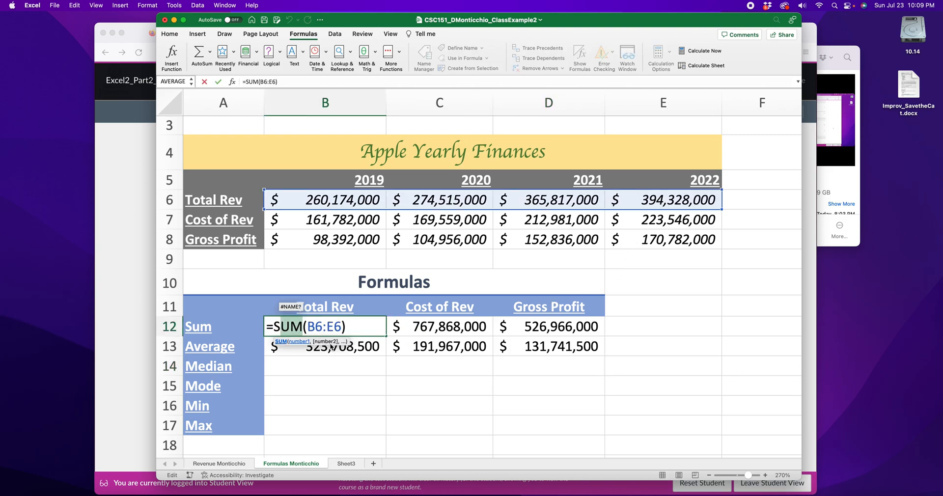
{"action": "key", "text": "Return"}
{"action": "double_click", "coordinate": [295, 347]}
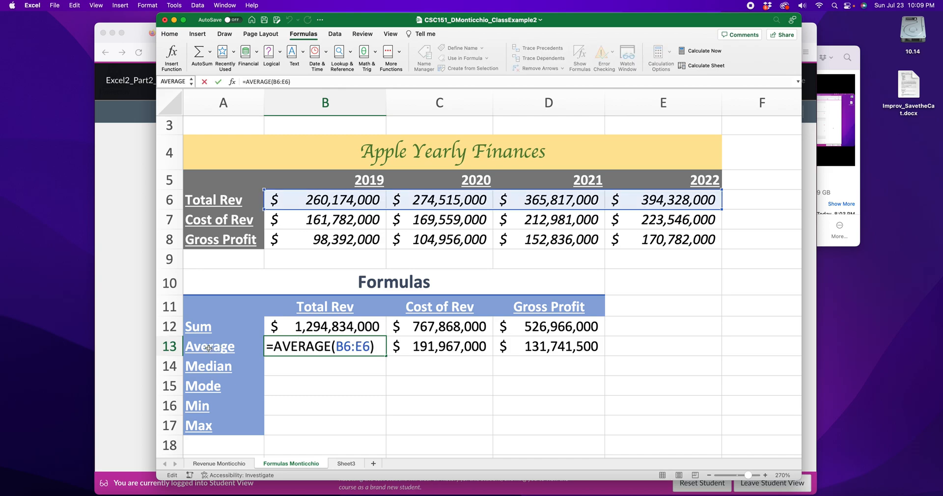
{"action": "key", "text": "Return"}
Enter =MEDIAN(B6:E6) in B14 and =MEDIAN(B7:E7) in C14 ($320,166,000 and $191,270,000).
{"action": "double_click", "coordinate": [309, 364]}
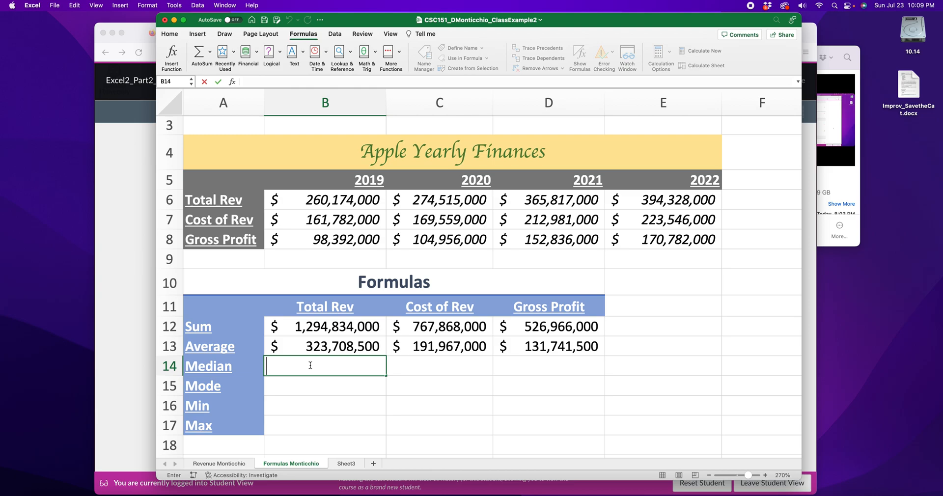
{"action": "type", "text": "=median"}
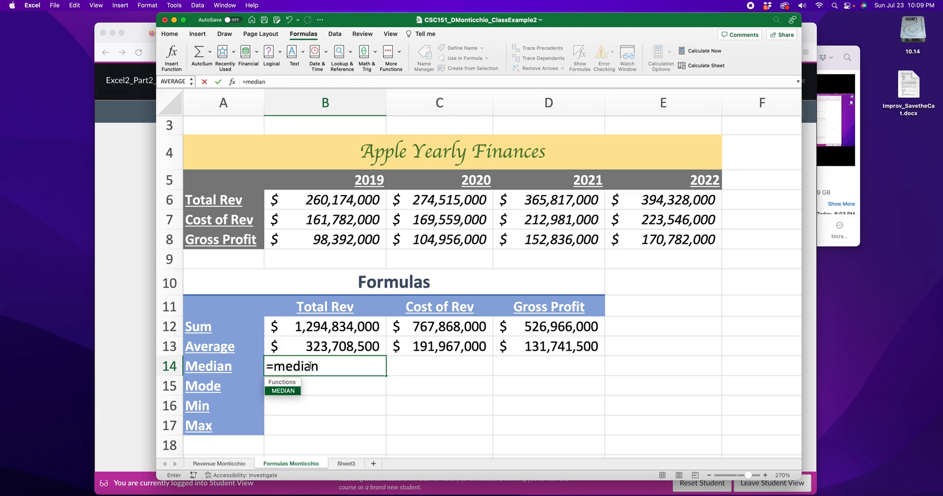
{"action": "type", "text": "("}
{"action": "left_click_drag", "start_coordinate": [294, 200], "coordinate": [657, 202]}
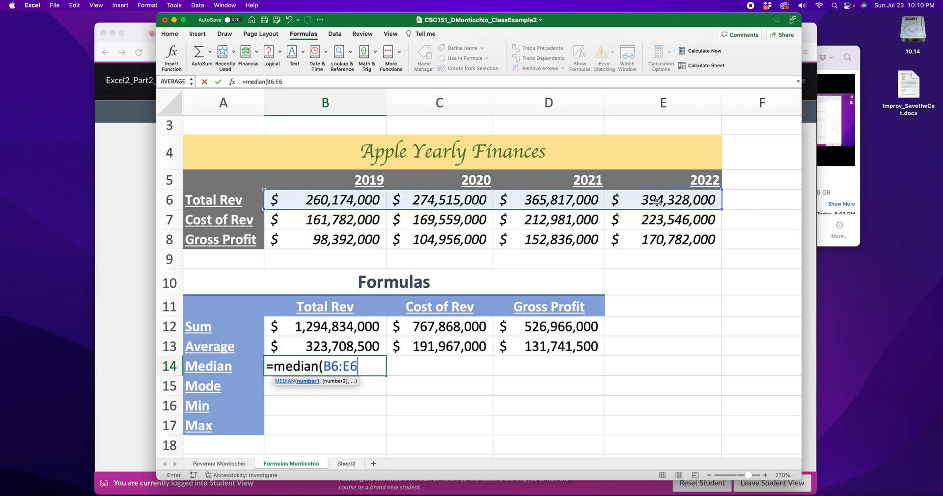
{"action": "type", "text": ")"}
{"action": "key", "text": "Return"}
{"action": "left_click", "coordinate": [444, 364]}
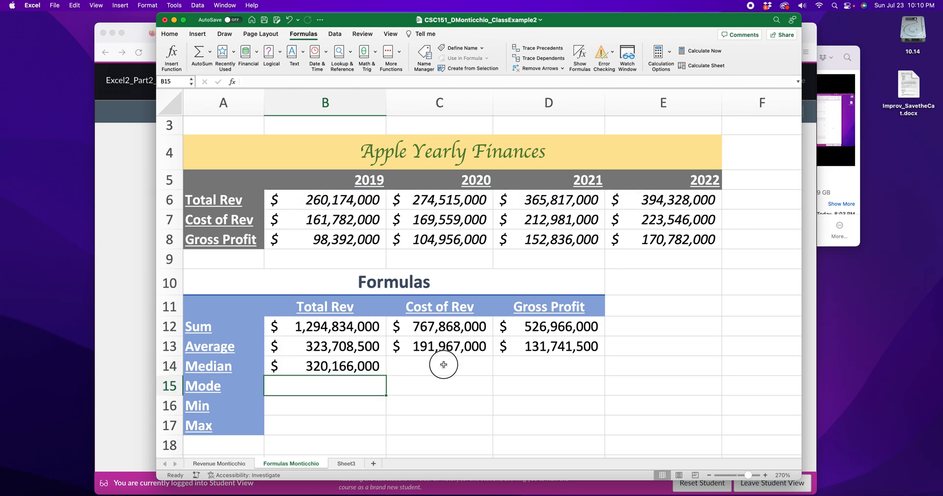
{"action": "type", "text": "=median("}
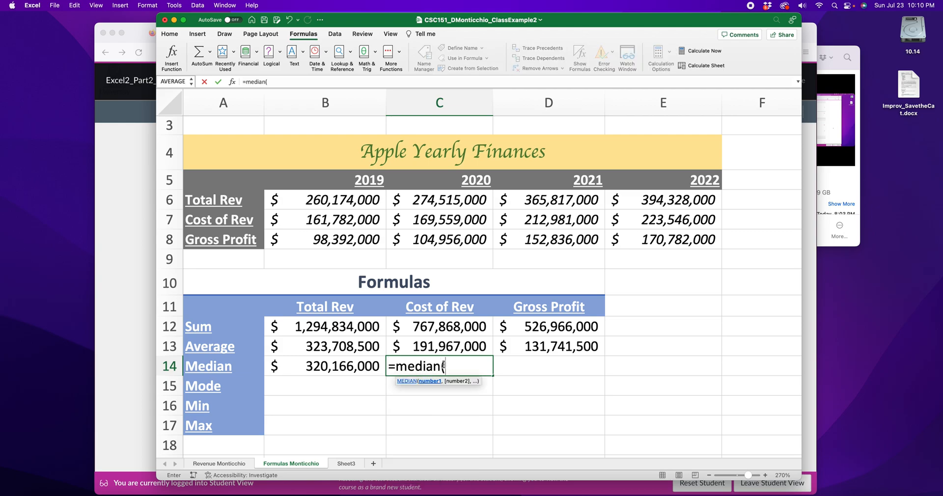
{"action": "left_click_drag", "start_coordinate": [322, 219], "coordinate": [628, 225]}
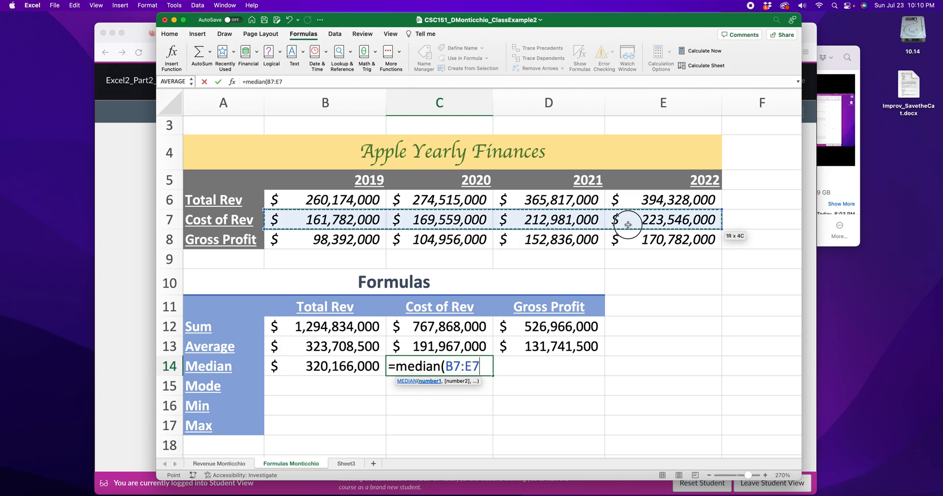
{"action": "type", "text": ")"}
{"action": "key", "text": "Return"}
Enter =MEDIAN(B8:E8) in D14 for a Gross Profit median of $128,896,000.
{"action": "left_click", "coordinate": [534, 367]}
{"action": "type", "text": "Median("}
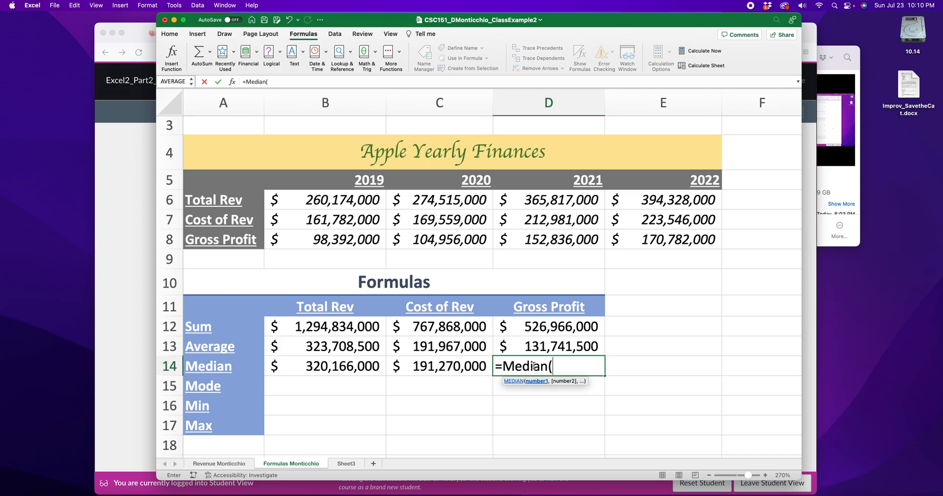
{"action": "left_click_drag", "start_coordinate": [295, 240], "coordinate": [614, 239]}
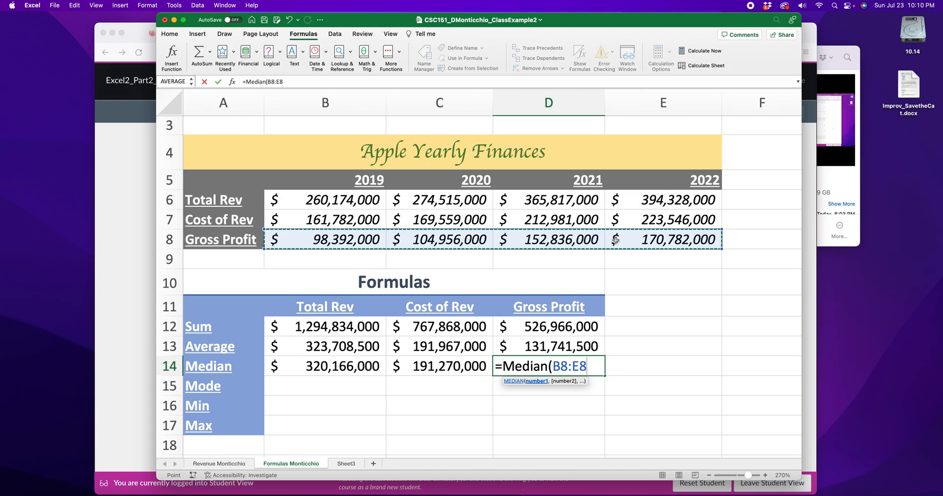
{"action": "type", "text": ")"}
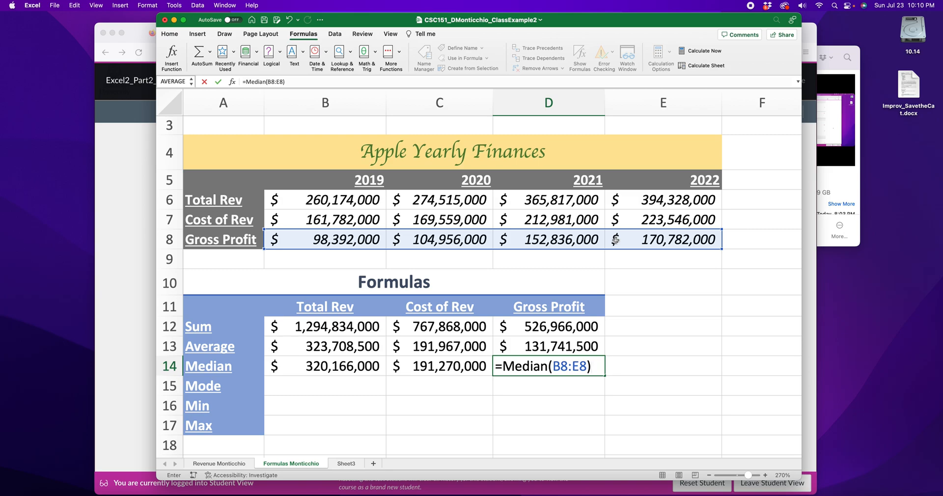
{"action": "key", "text": "Return"}
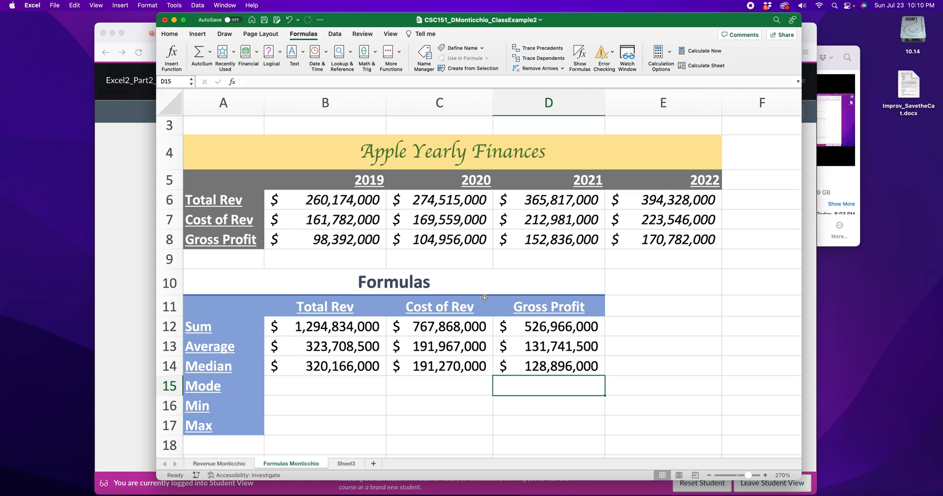
Enter =MODE(B6:E6) in B15 for Total Rev, which returns #N/A.
{"action": "left_click", "coordinate": [289, 386]}
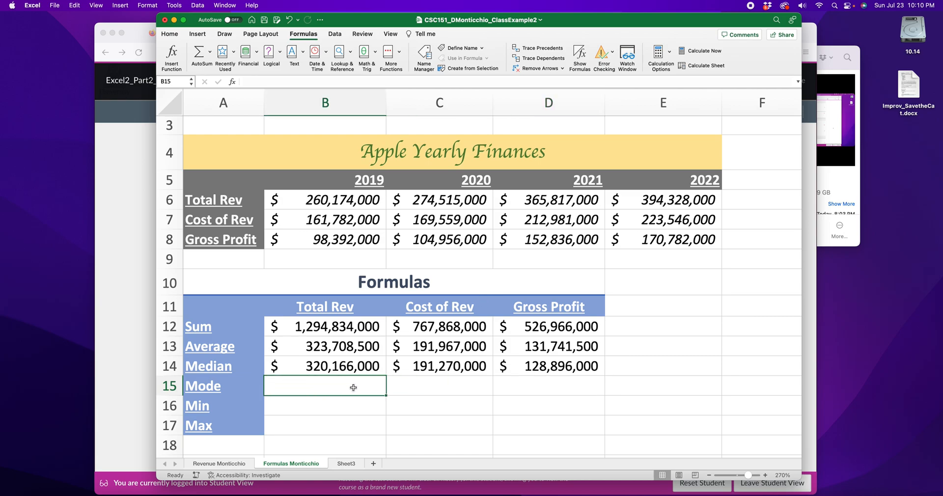
{"action": "type", "text": "=mop"}
{"action": "key", "text": "BackSpace"}
{"action": "type", "text": "de"}
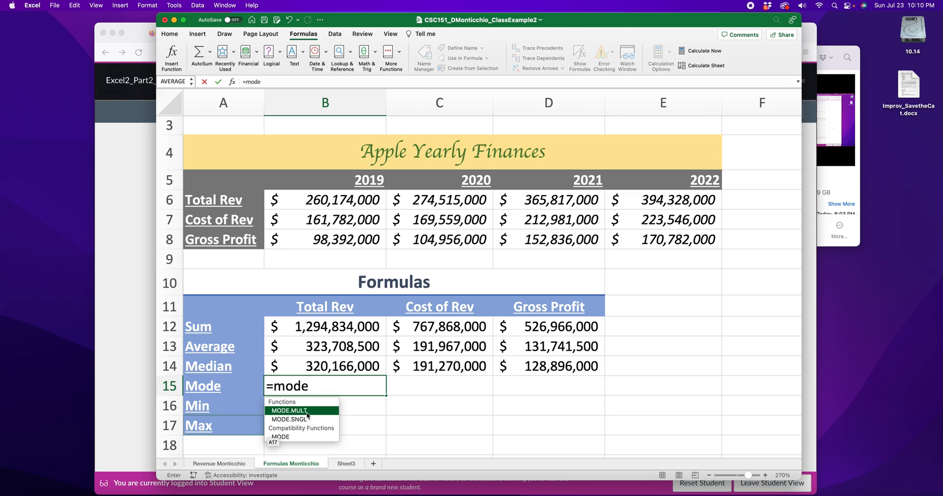
{"action": "double_click", "coordinate": [291, 439]}
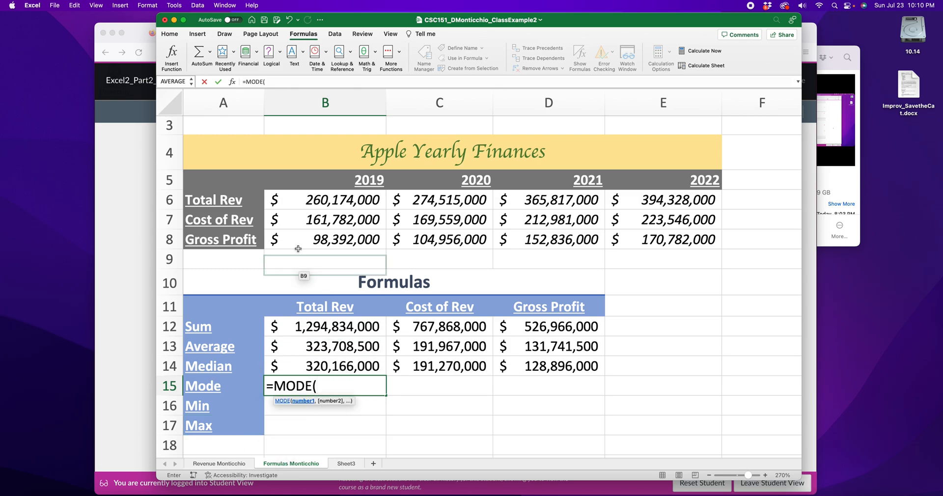
{"action": "left_click", "coordinate": [316, 200]}
{"action": "left_click_drag", "start_coordinate": [406, 201], "coordinate": [633, 197]}
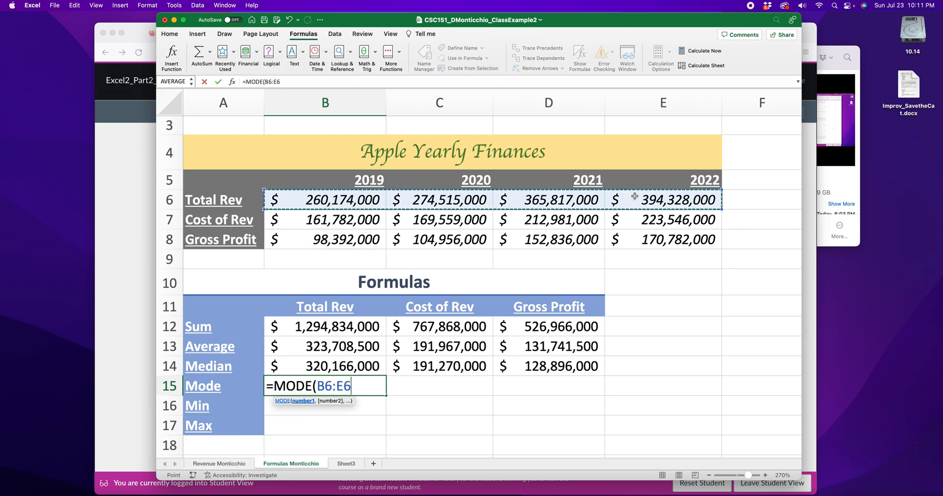
{"action": "type", "text": ")"}
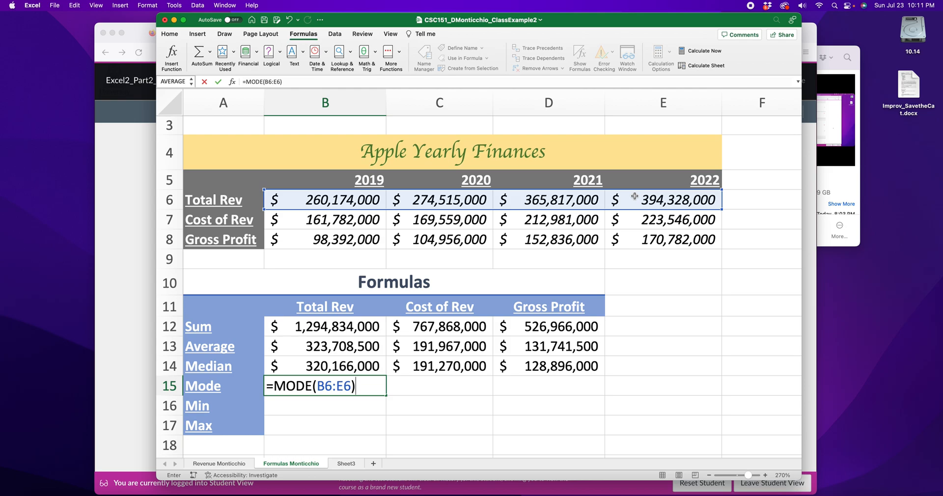
{"action": "key", "text": "Return"}
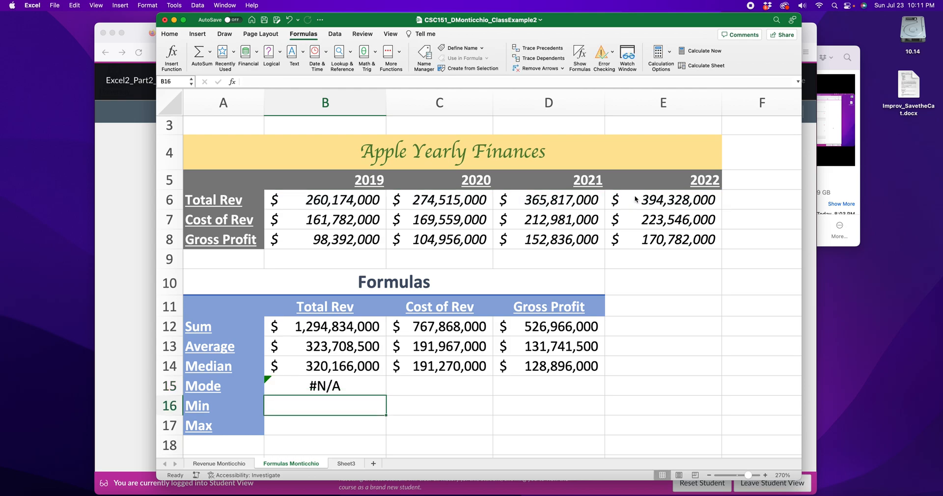
{"action": "left_click", "coordinate": [362, 202]}
{"action": "type", "text": "1"}
{"action": "key", "text": "Tab"}
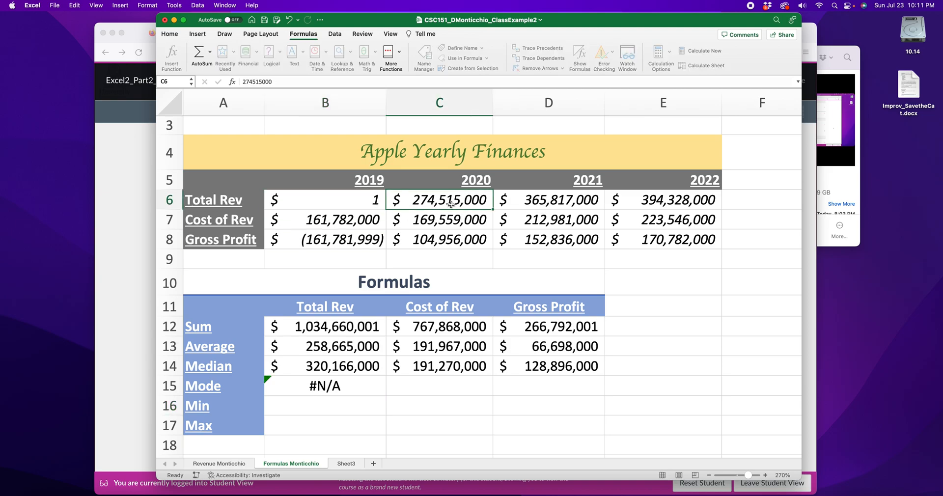
{"action": "type", "text": "1"}
{"action": "left_click", "coordinate": [462, 391]}
{"action": "left_click", "coordinate": [367, 391]}
{"action": "left_click_drag", "start_coordinate": [341, 207], "coordinate": [627, 207]}
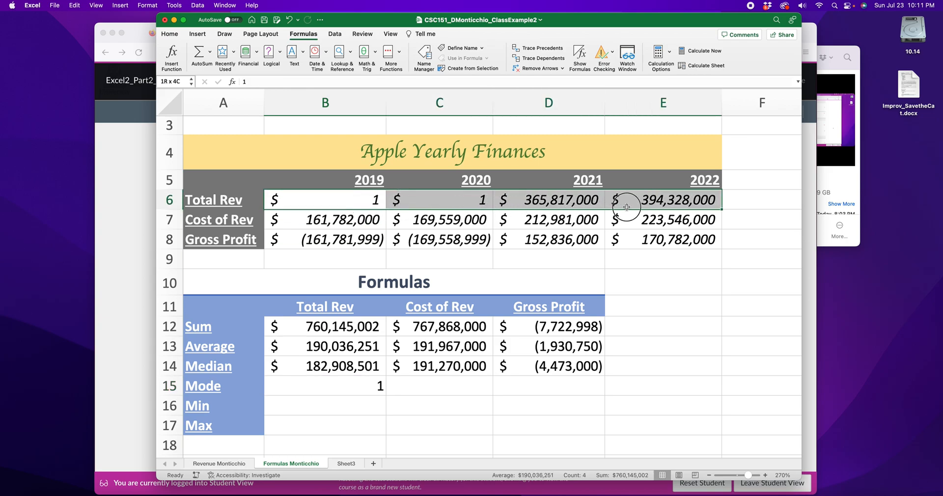
{"action": "left_click", "coordinate": [353, 390]}
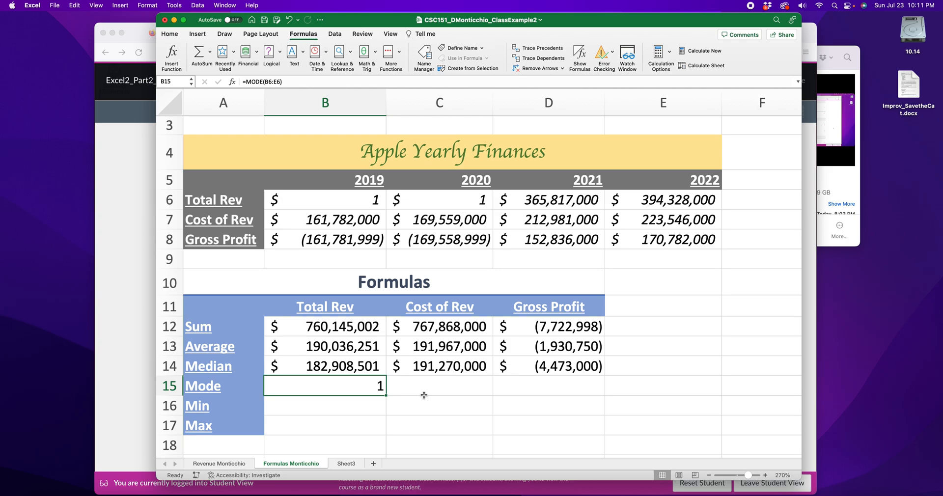
{"action": "key", "text": "super+z"}
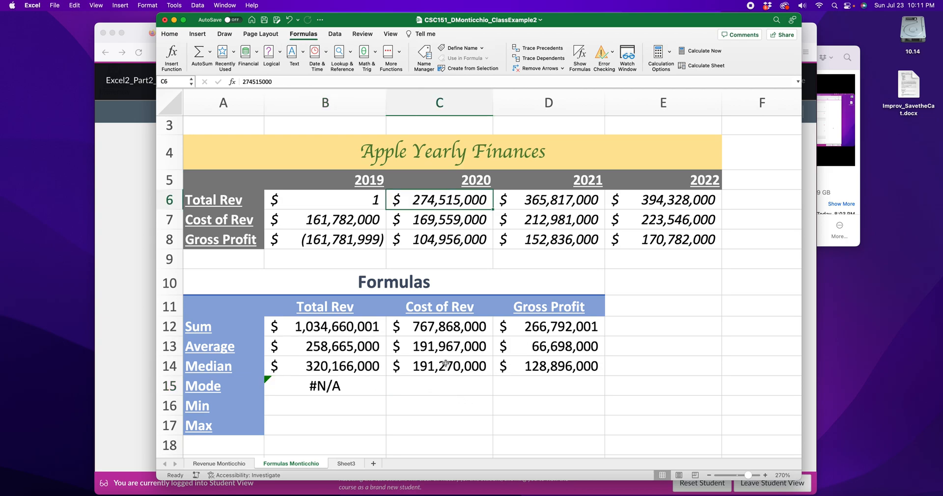
{"action": "key", "text": "super+z"}
{"action": "left_click", "coordinate": [411, 401]}
{"action": "left_click", "coordinate": [313, 387]}
Format results B12:D17 as Accounting with no decimal places.
{"action": "left_click_drag", "start_coordinate": [317, 326], "coordinate": [534, 421]}
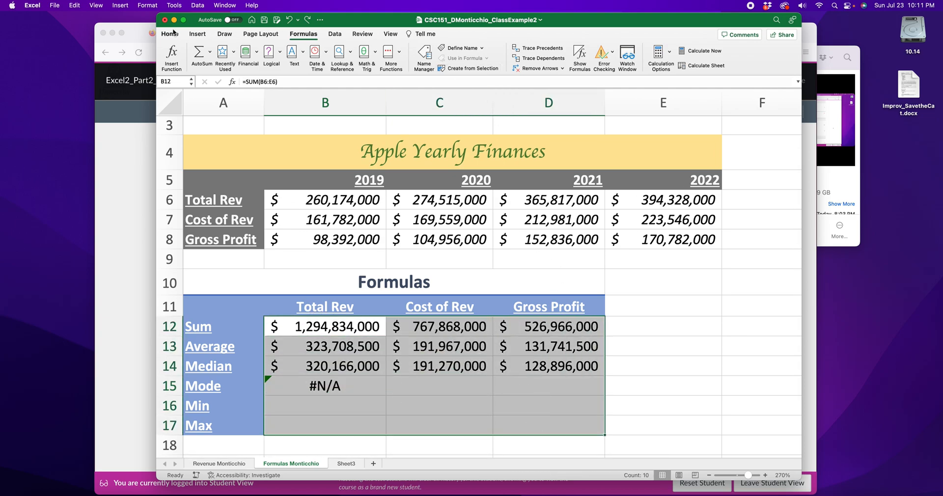
{"action": "left_click", "coordinate": [169, 33]}
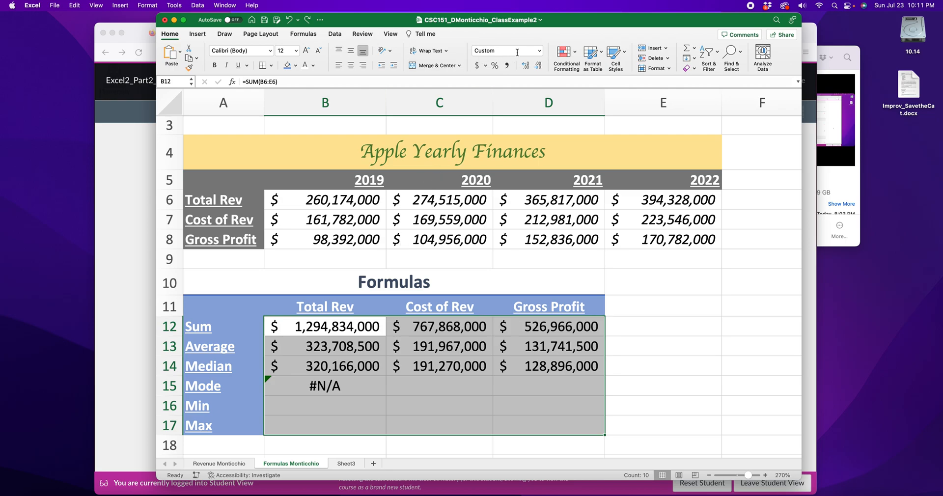
{"action": "left_click", "coordinate": [537, 51]}
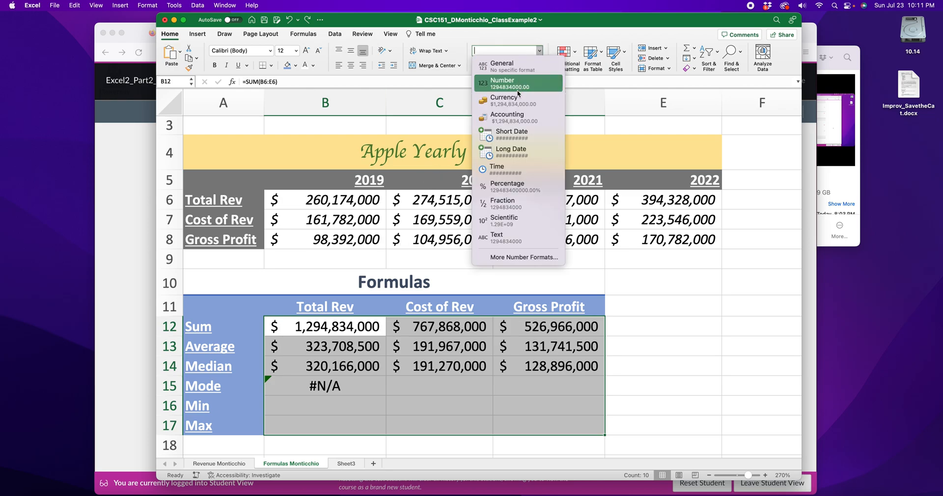
{"action": "left_click", "coordinate": [511, 123]}
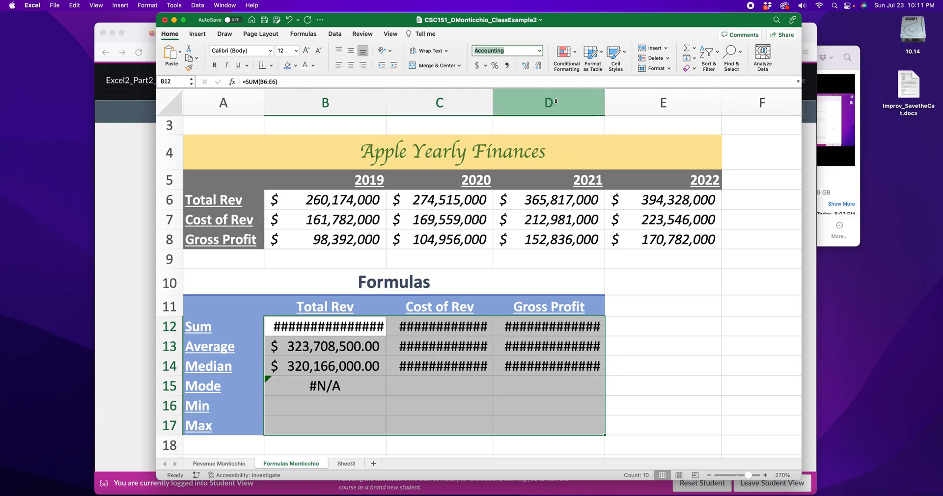
{"action": "left_click", "coordinate": [538, 65]}
{"action": "left_click", "coordinate": [538, 66]}
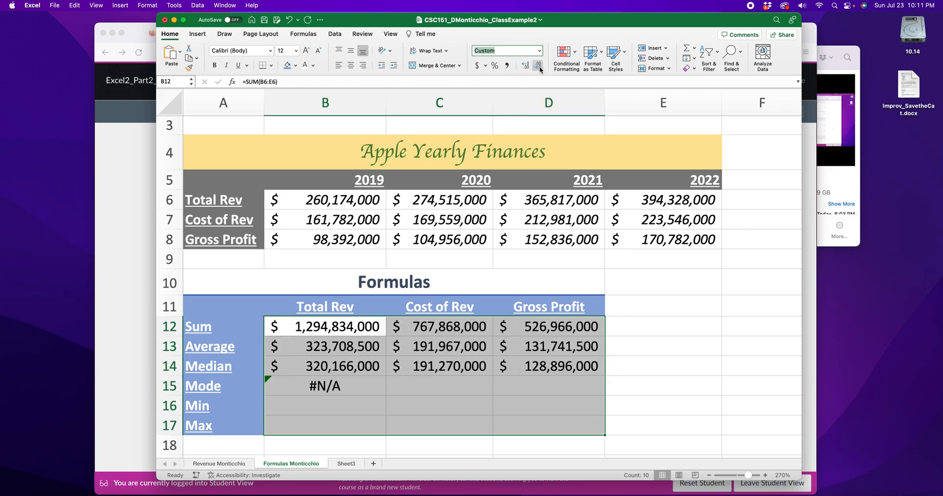
{"action": "left_click", "coordinate": [457, 390]}
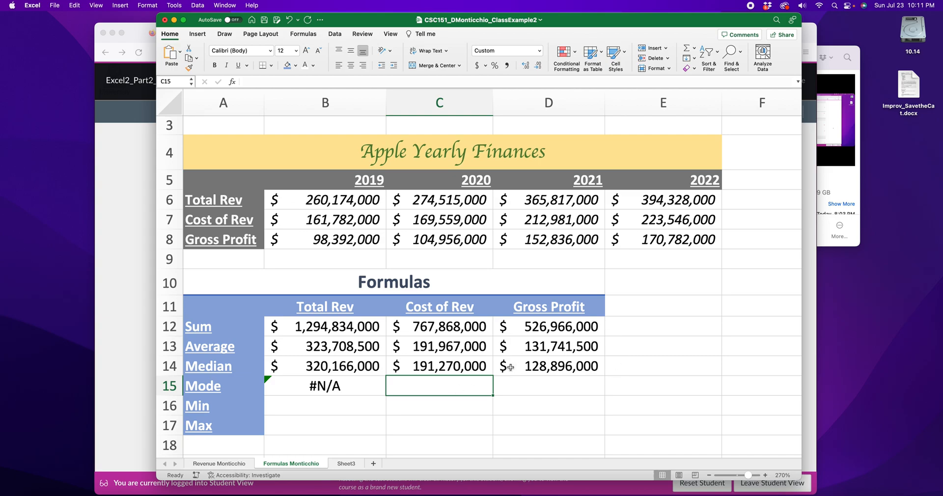
Enter =MODE(B7:E7) in C15 and =MODE(B8:E8) in D15, both returning #N/A.
{"action": "type", "text": "=mod"}
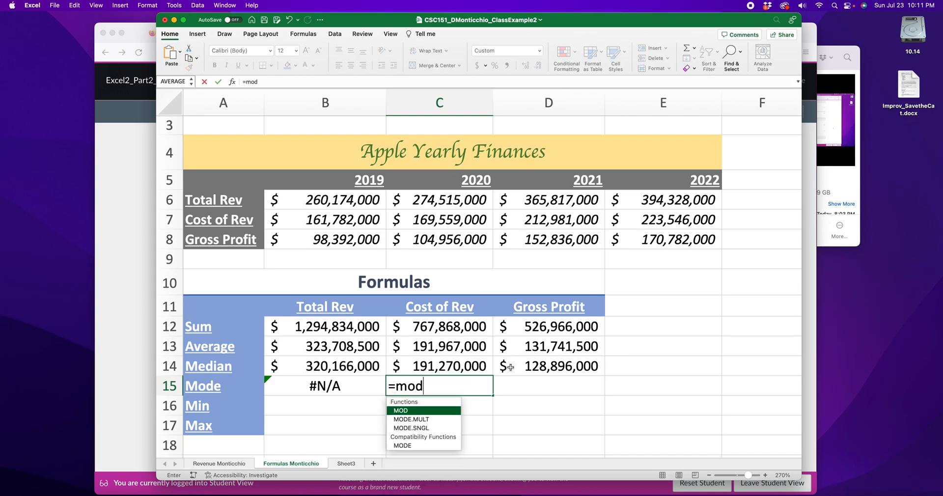
{"action": "type", "text": "e("}
{"action": "left_click_drag", "start_coordinate": [324, 220], "coordinate": [641, 226]}
{"action": "type", "text": ")"}
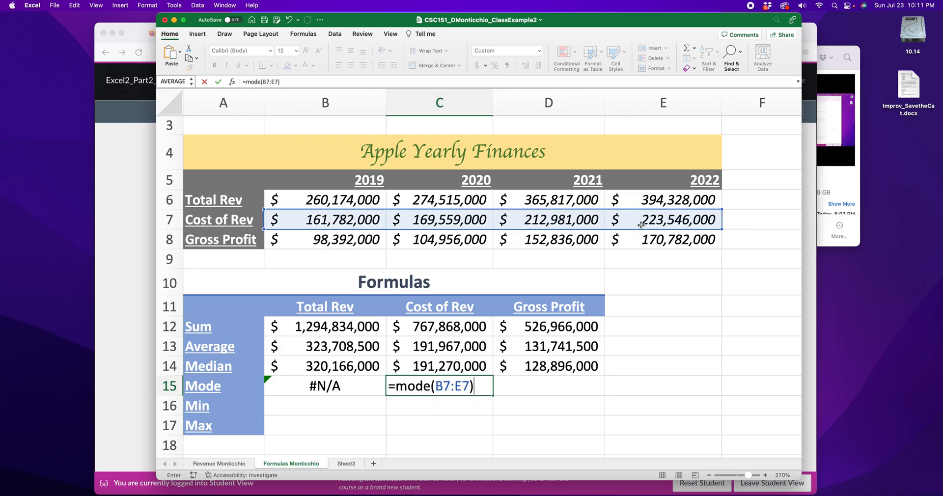
{"action": "key", "text": "Return"}
{"action": "left_click", "coordinate": [538, 390]}
{"action": "type", "text": "=mode("}
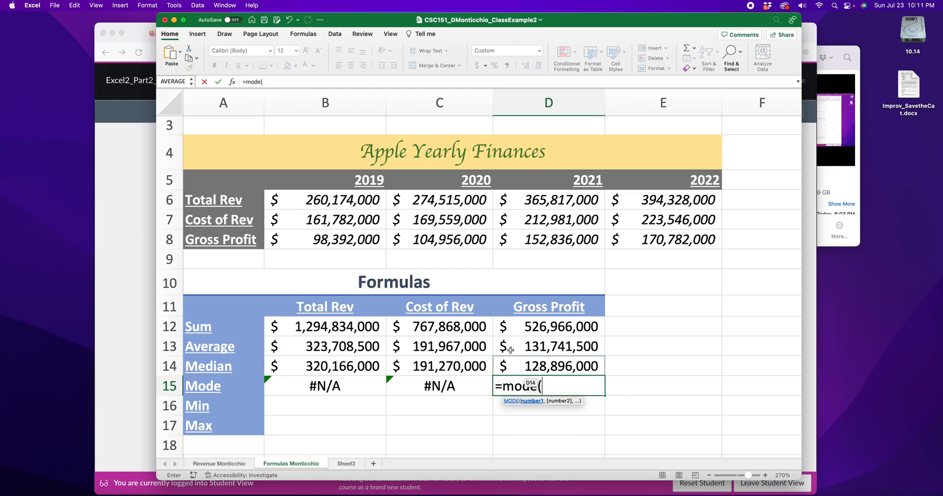
{"action": "left_click_drag", "start_coordinate": [322, 247], "coordinate": [687, 245]}
{"action": "type", "text": ")"}
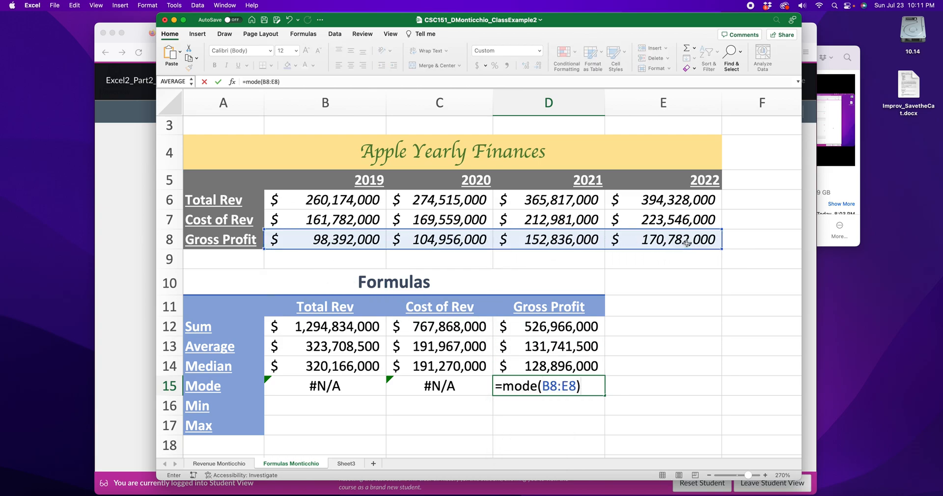
{"action": "key", "text": "Return"}
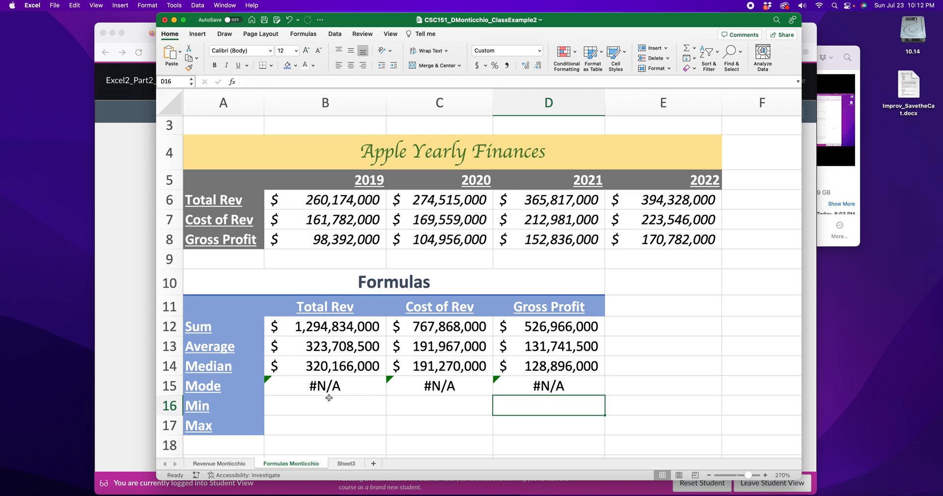
Review the Mode formulas in B15, C15 and D15 without changing them.
{"action": "left_click", "coordinate": [335, 382]}
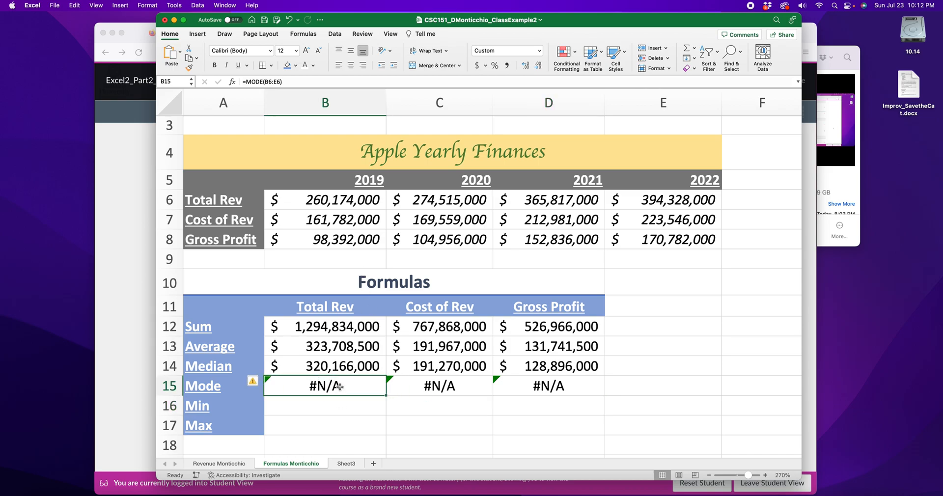
{"action": "left_click", "coordinate": [443, 390]}
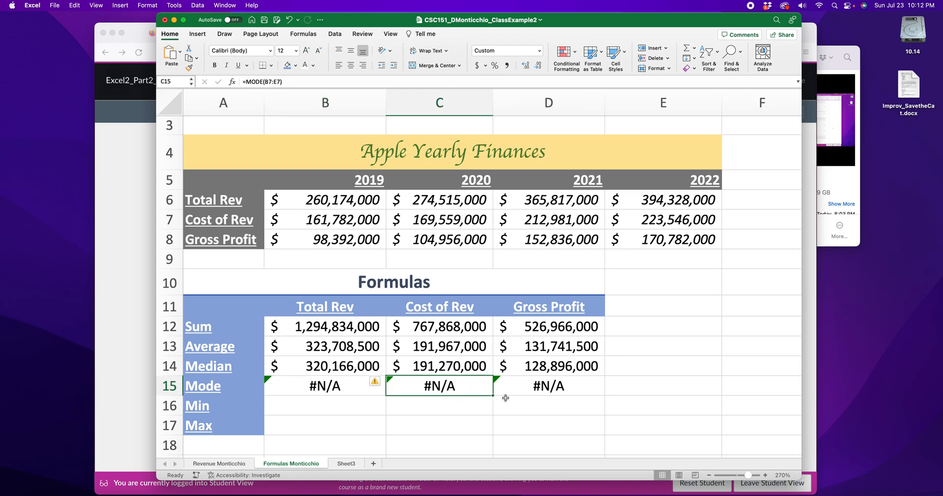
{"action": "left_click", "coordinate": [560, 387]}
{"action": "double_click", "coordinate": [560, 387]}
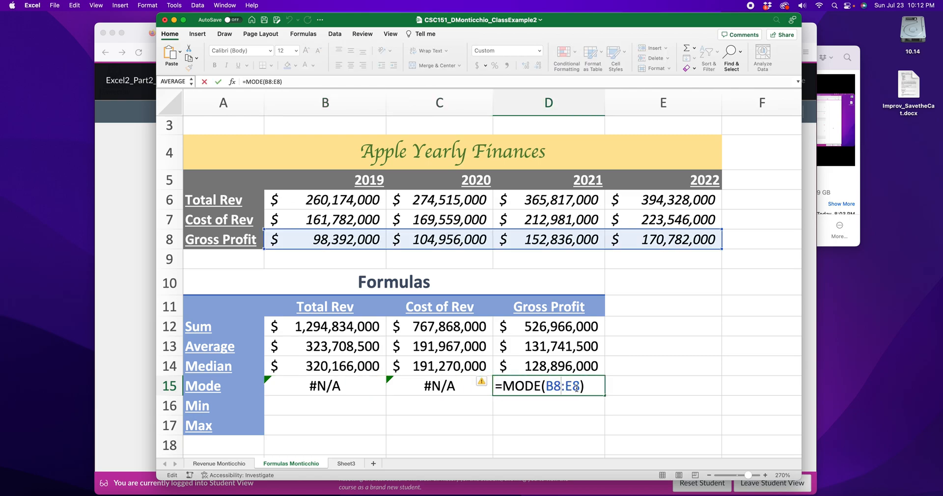
{"action": "key", "text": "Return"}
{"action": "left_click", "coordinate": [436, 385]}
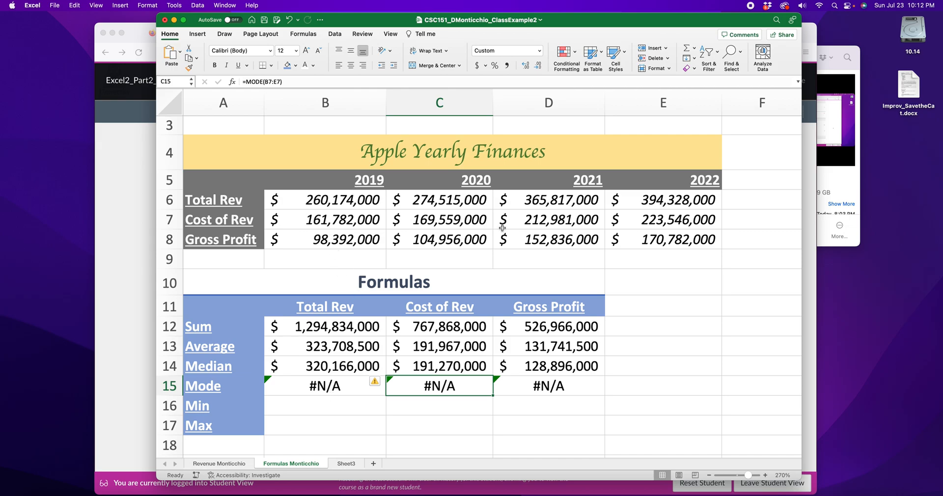
{"action": "left_click", "coordinate": [331, 411]}
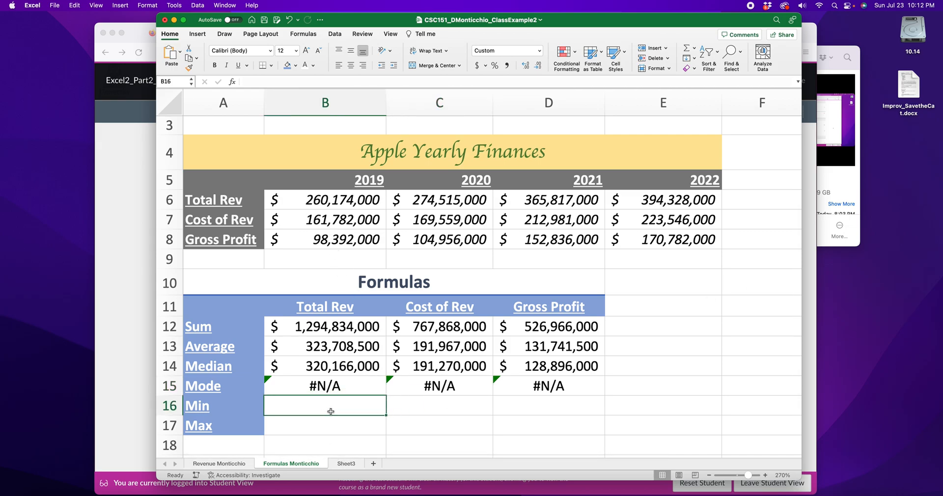
Enter =MIN(B6:E6) in B16 and =MIN(B7:E7) in C16 ($260,174,000 and $161,782,000).
{"action": "type", "text": "=min"}
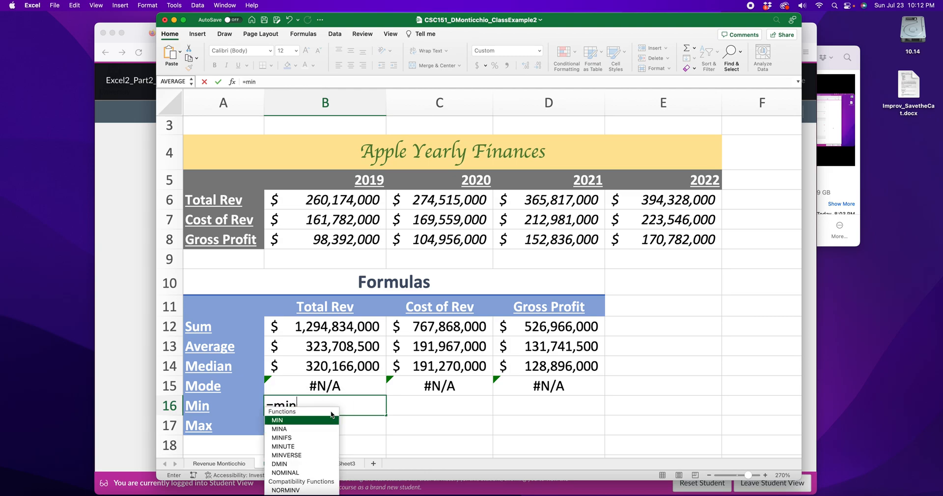
{"action": "type", "text": "("}
{"action": "left_click_drag", "start_coordinate": [305, 200], "coordinate": [642, 204]}
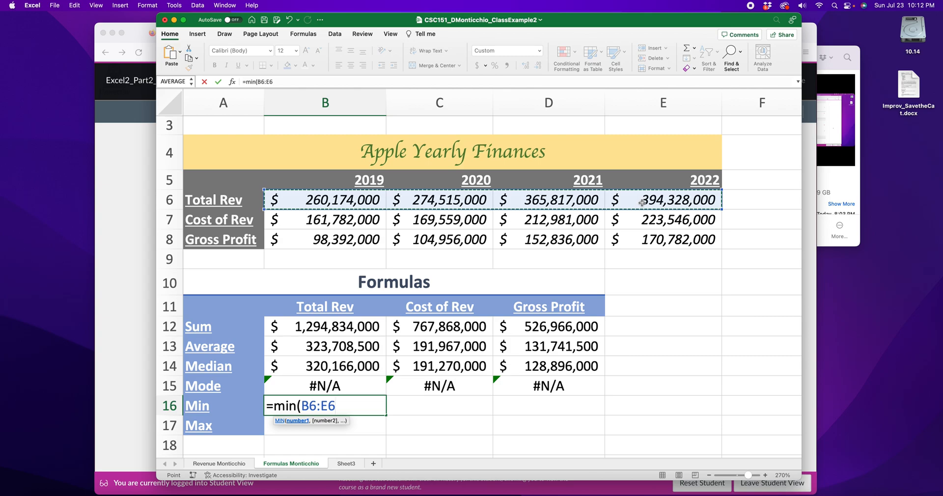
{"action": "type", "text": ")"}
{"action": "key", "text": "Return"}
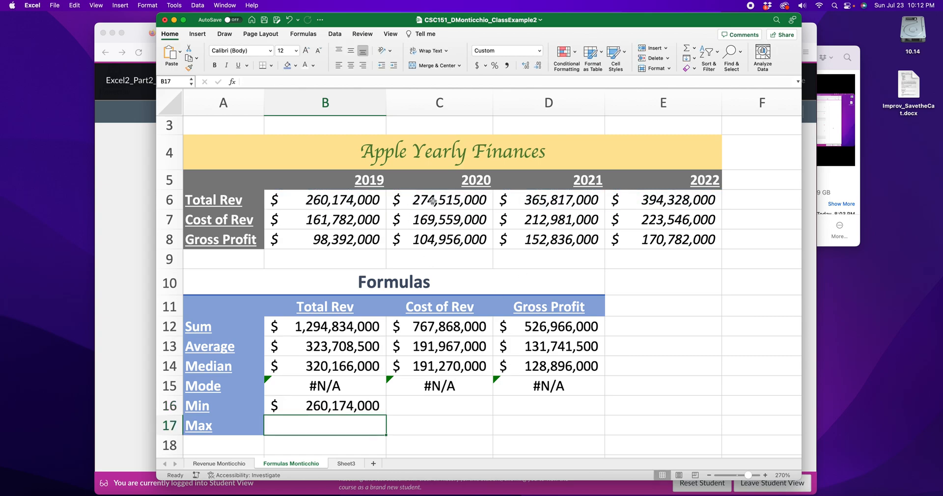
{"action": "left_click", "coordinate": [428, 402]}
{"action": "type", "text": "=min("}
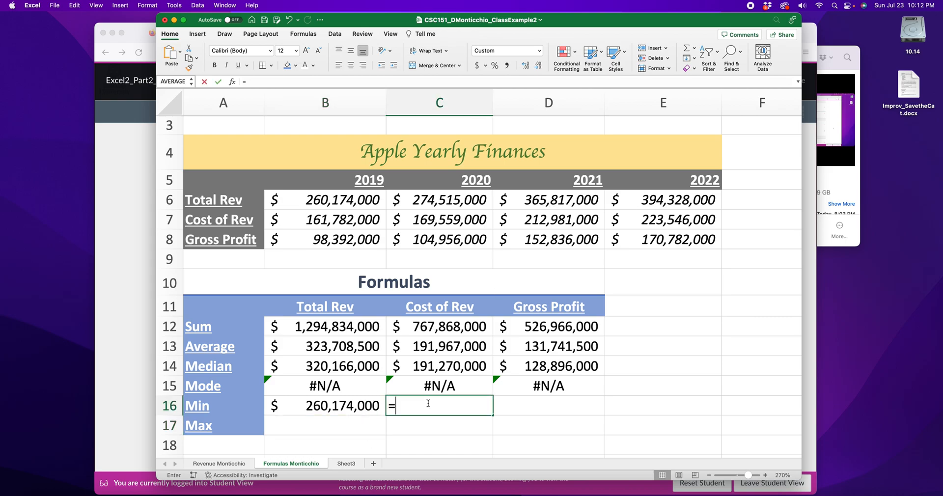
{"action": "left_click_drag", "start_coordinate": [339, 219], "coordinate": [641, 223]}
{"action": "type", "text": ")"}
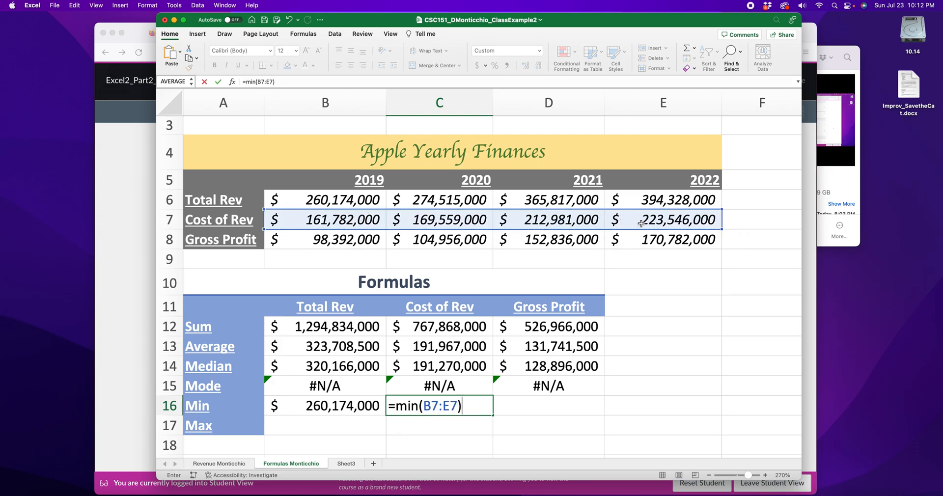
{"action": "key", "text": "Return"}
Enter =MIN(B8:E8) in D16 for a Gross Profit minimum of $98,392,000.
{"action": "left_click", "coordinate": [552, 402]}
{"action": "type", "text": "=min("}
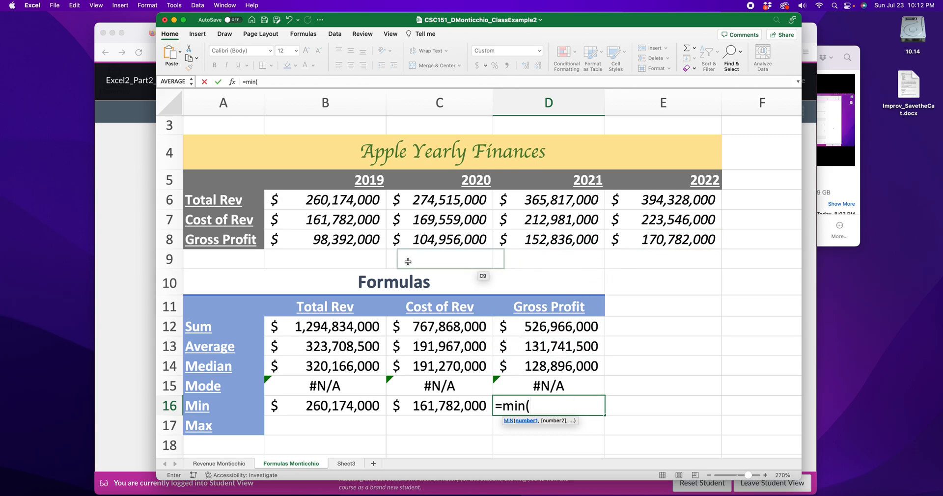
{"action": "left_click_drag", "start_coordinate": [344, 239], "coordinate": [630, 247]}
{"action": "type", "text": ")"}
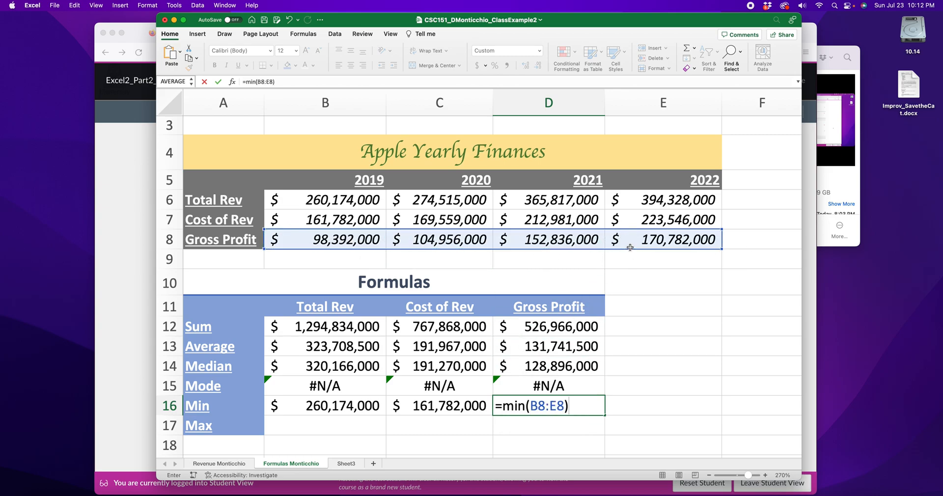
{"action": "key", "text": "Return"}
{"action": "left_click", "coordinate": [308, 427]}
{"action": "double_click", "coordinate": [308, 427]}
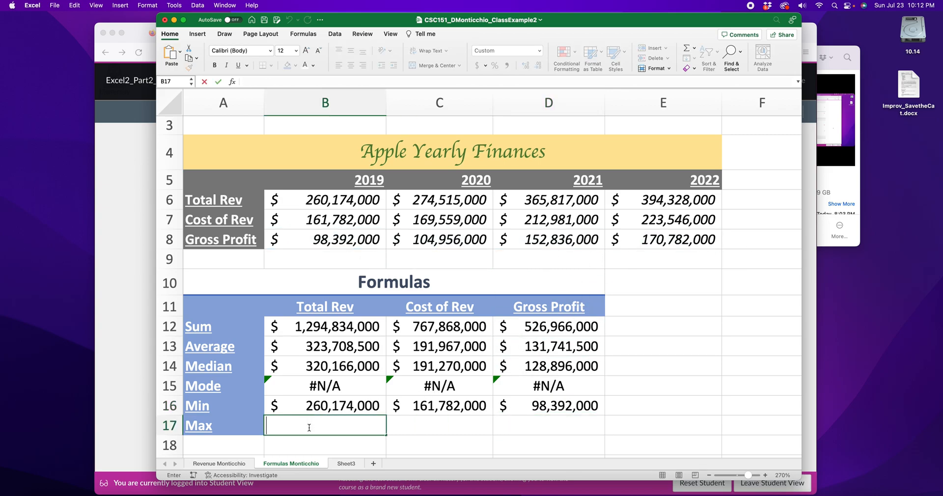
Enter =MAX(B6:E6) in B17 and =MAX(B7:E7) in C17 ($394,328,000 and $223,546,000).
{"action": "type", "text": "=m"}
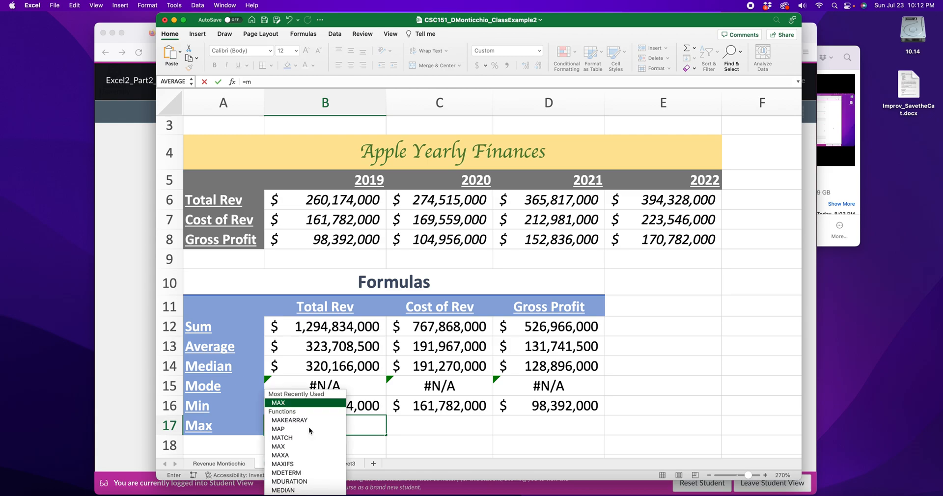
{"action": "type", "text": "ax("}
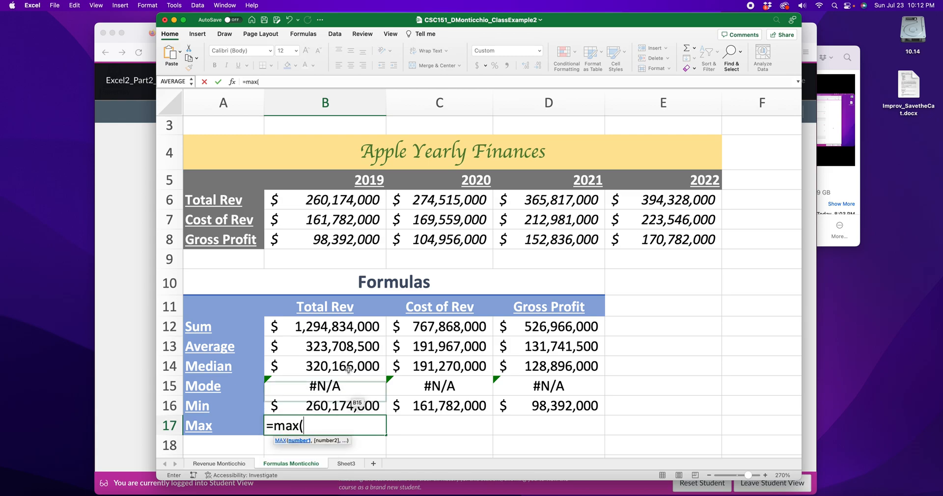
{"action": "left_click_drag", "start_coordinate": [331, 209], "coordinate": [631, 209]}
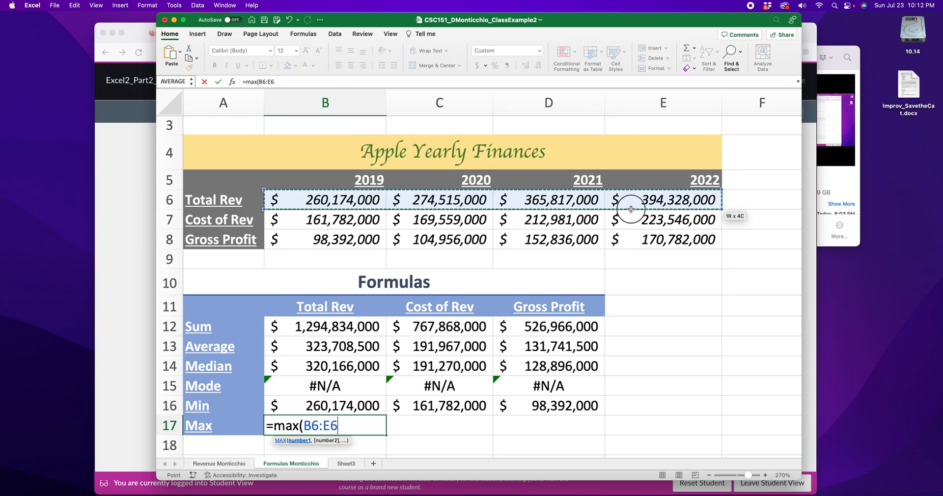
{"action": "type", "text": ")"}
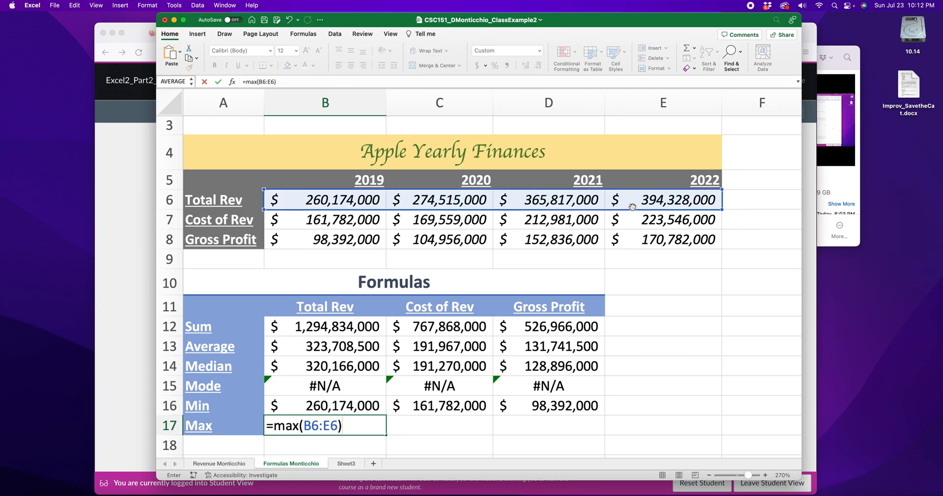
{"action": "key", "text": "Return"}
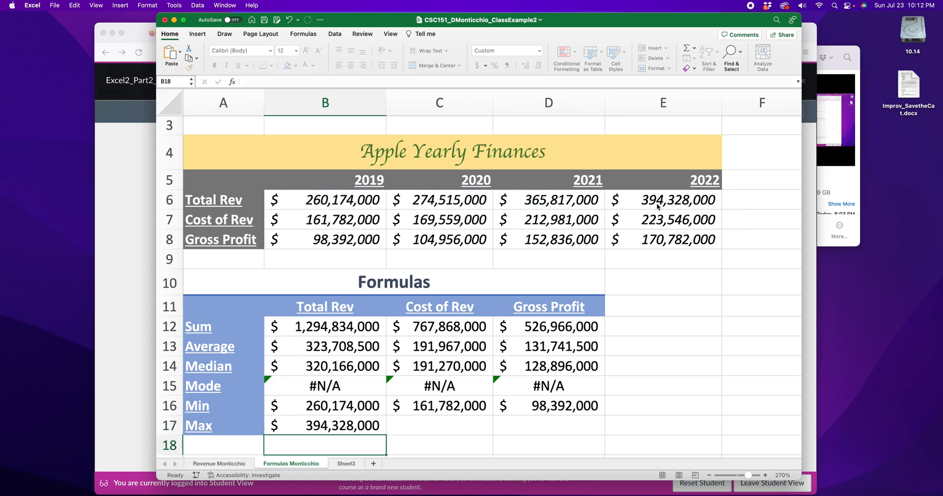
{"action": "left_click", "coordinate": [431, 427]}
{"action": "type", "text": "="}
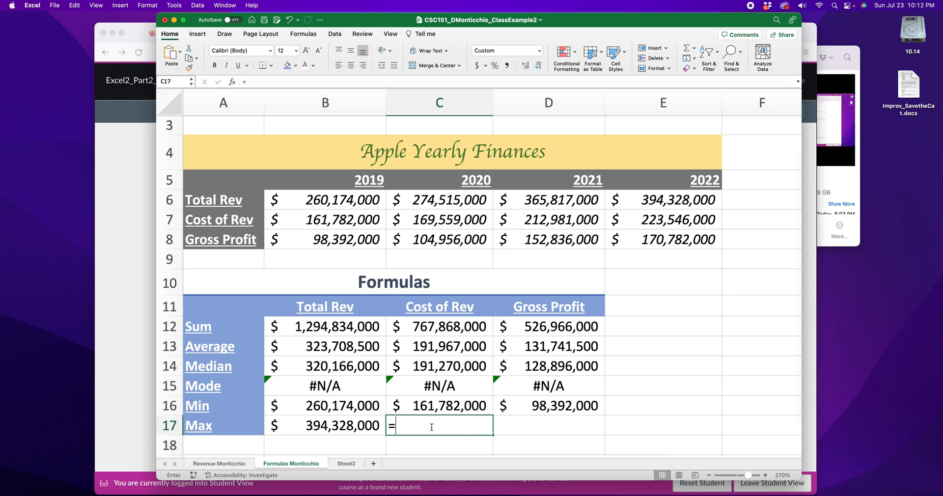
{"action": "type", "text": "max("}
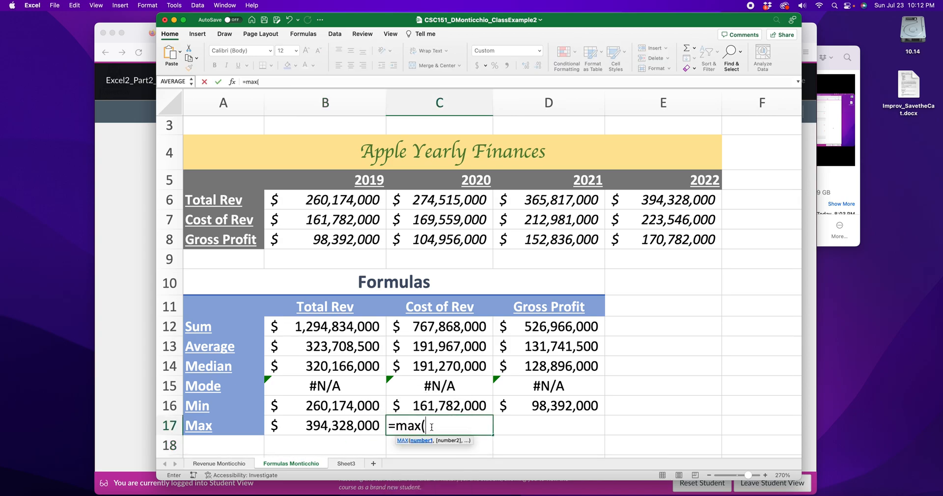
{"action": "left_click_drag", "start_coordinate": [342, 216], "coordinate": [628, 220]}
{"action": "key", "text": "Return"}
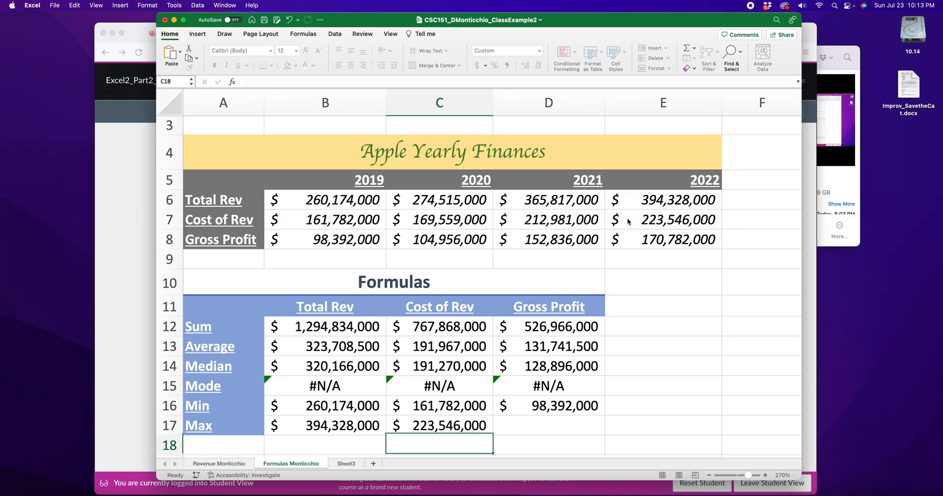
Enter =MAX(B8:E8) in D17 for $170,782,000 and save the workbook.
{"action": "double_click", "coordinate": [544, 425]}
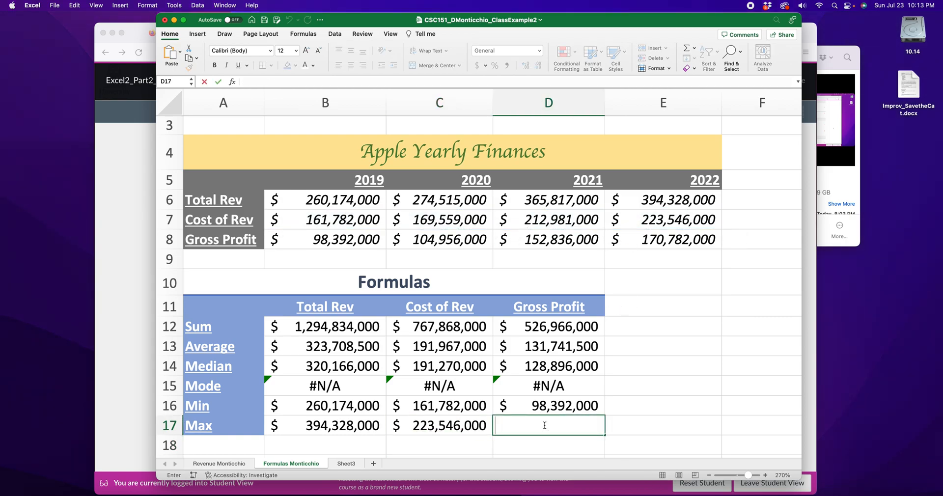
{"action": "type", "text": "=max("}
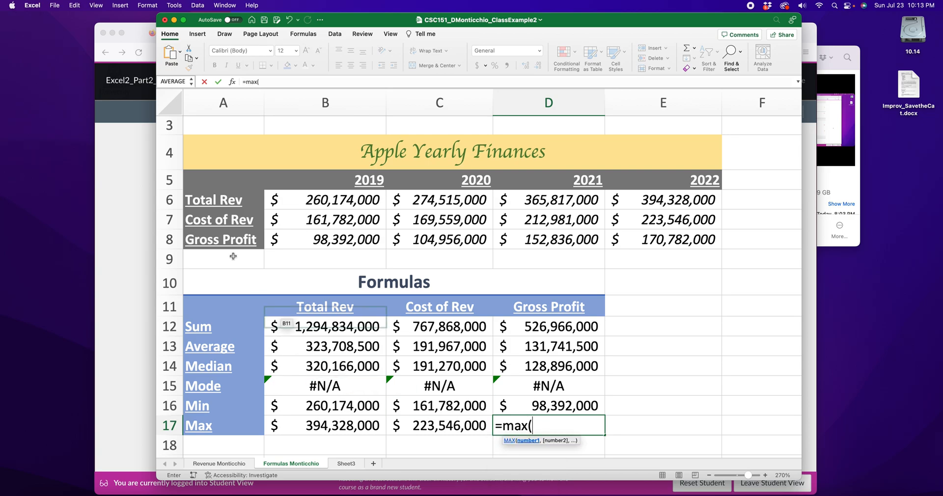
{"action": "left_click_drag", "start_coordinate": [317, 238], "coordinate": [636, 244]}
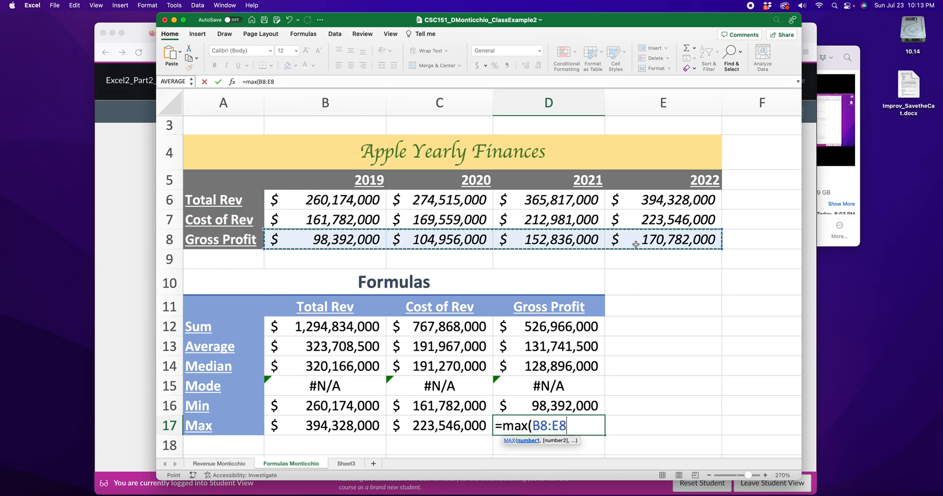
{"action": "type", "text": ")"}
{"action": "key", "text": "Return"}
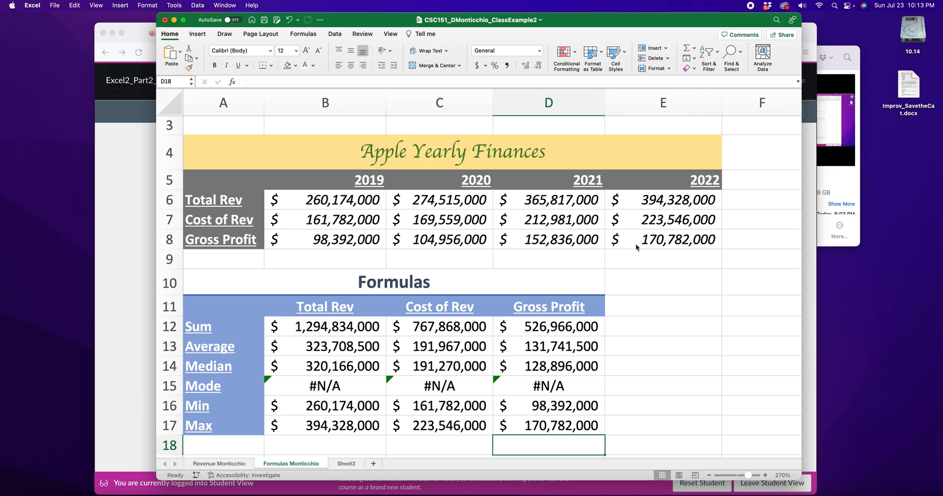
{"action": "key", "text": "super+s"}
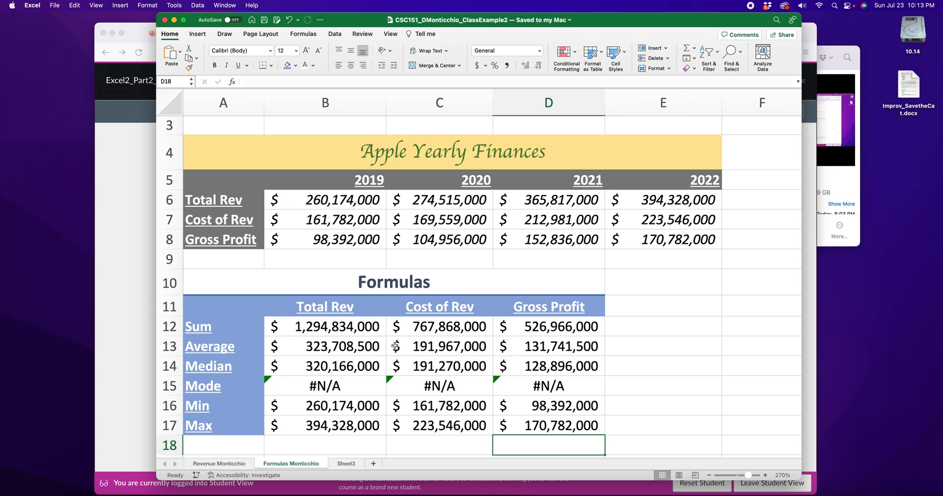
{"action": "double_click", "coordinate": [426, 346]}
{"action": "key", "text": "Return"}
{"action": "double_click", "coordinate": [525, 366]}
{"action": "key", "text": "Return"}
{"action": "double_click", "coordinate": [330, 200]}
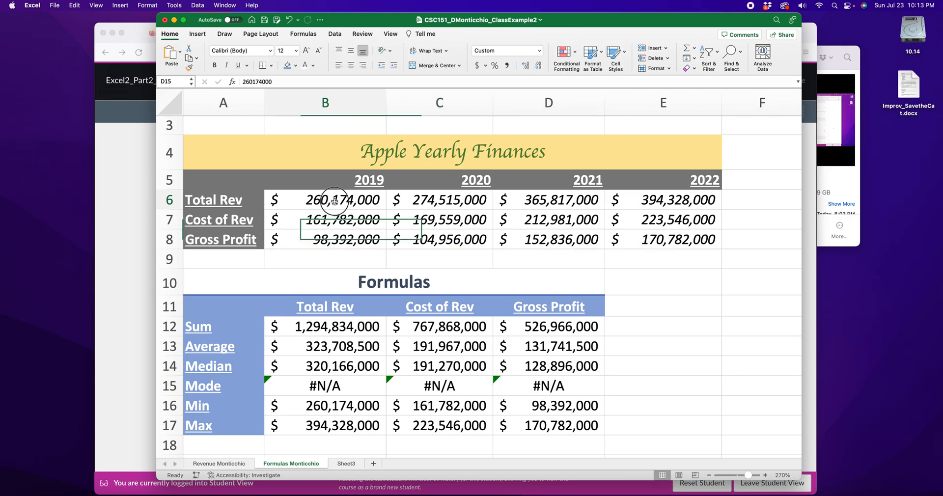
{"action": "key", "text": "BackSpace"}
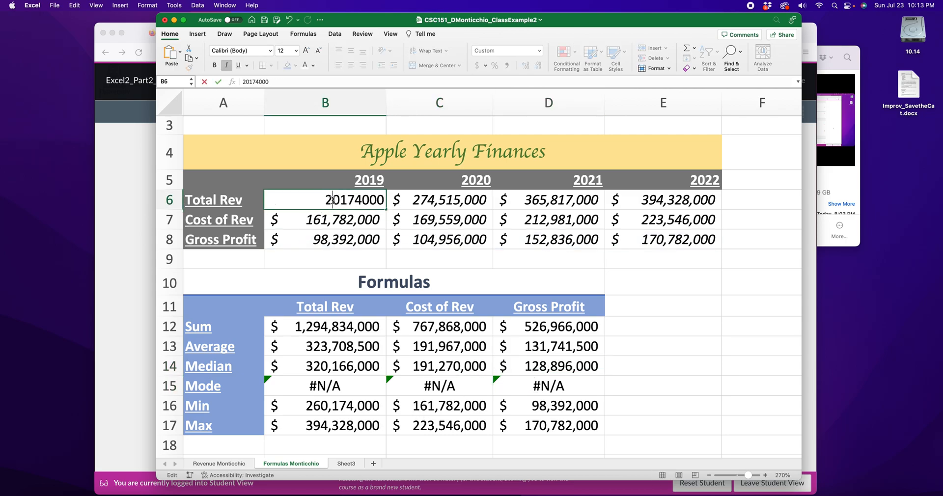
{"action": "key", "text": "Return"}
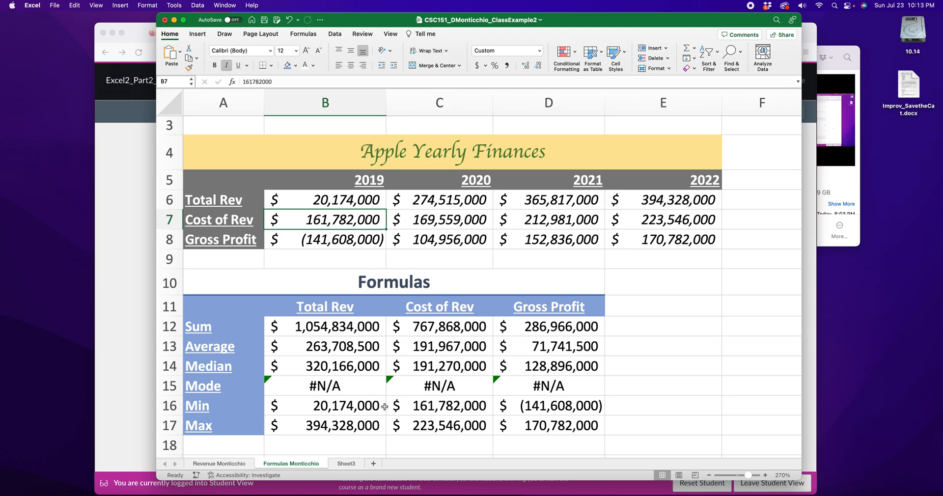
{"action": "left_click", "coordinate": [581, 407]}
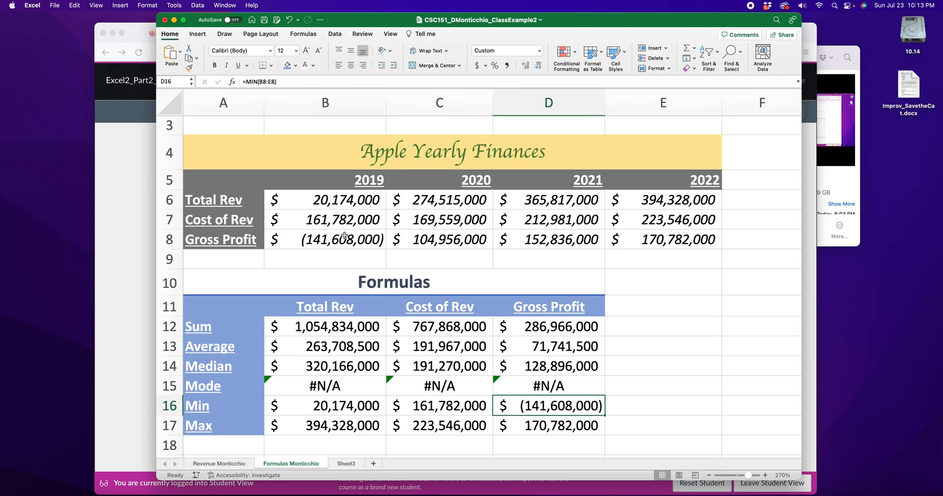
{"action": "left_click", "coordinate": [662, 283]}
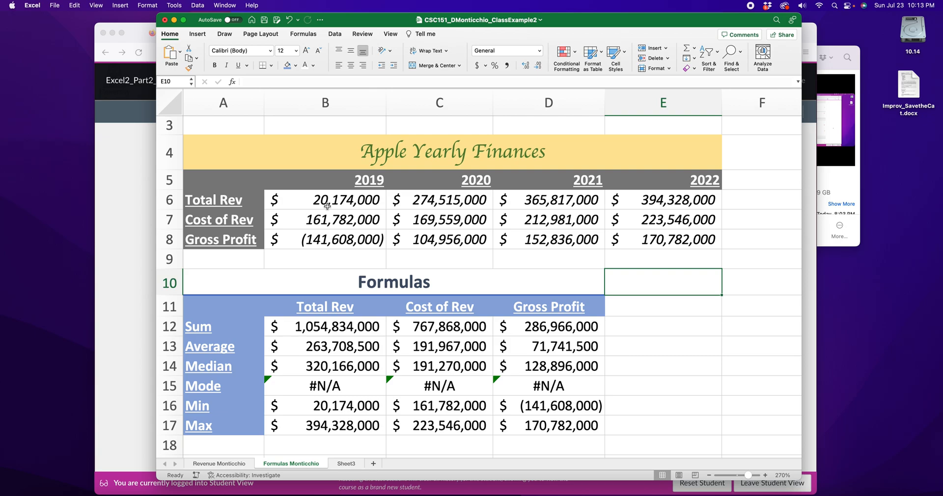
{"action": "key", "text": "super+z"}
{"action": "left_click", "coordinate": [621, 294]}
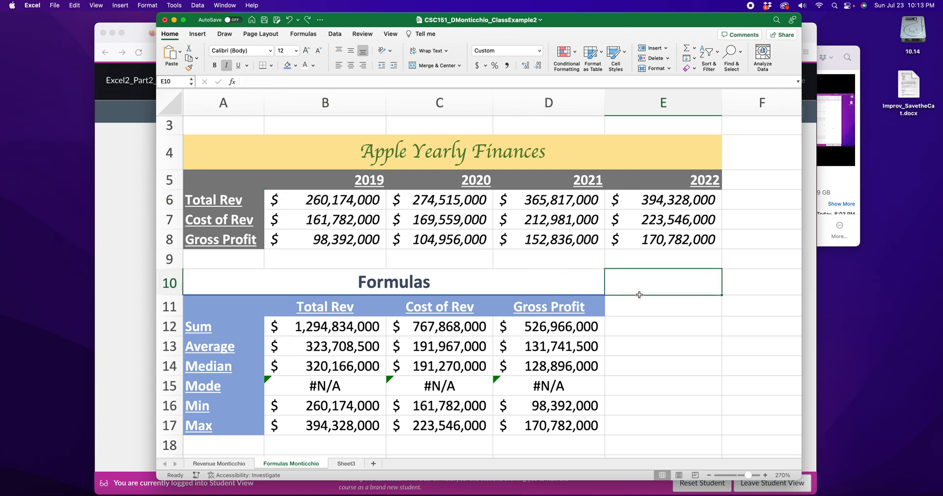
{"action": "key", "text": "super+s"}
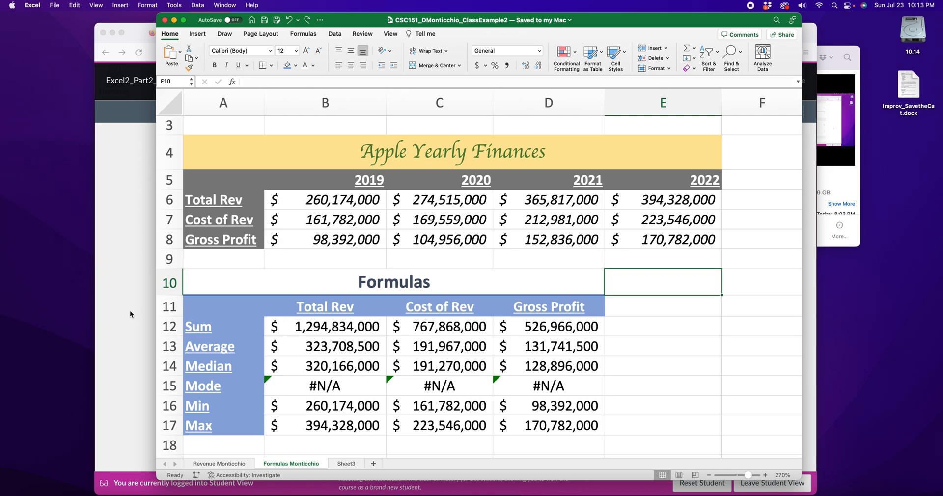
{"action": "left_click", "coordinate": [235, 315]}
{"action": "left_click", "coordinate": [323, 327]}
{"action": "key", "text": "Down"}
{"action": "key", "text": "Down"}
{"action": "key", "text": "Down"}
{"action": "key", "text": "Down"}
{"action": "key", "text": "Down"}
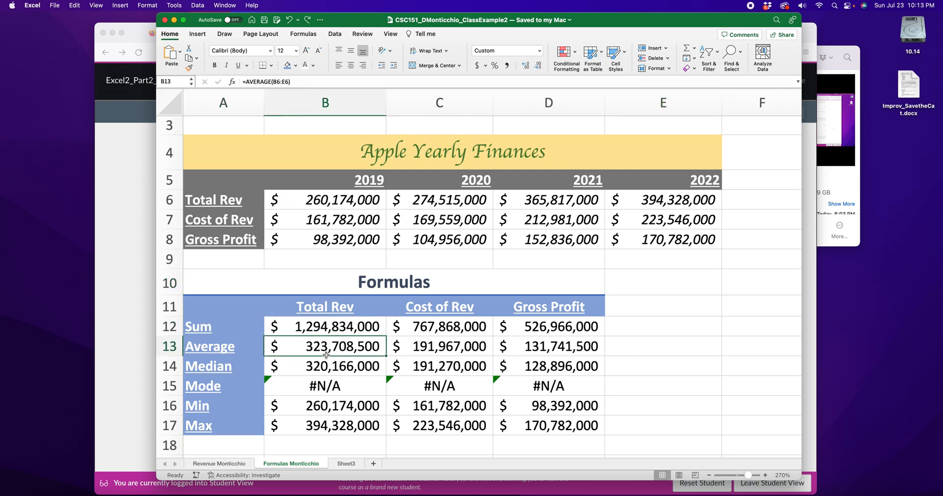